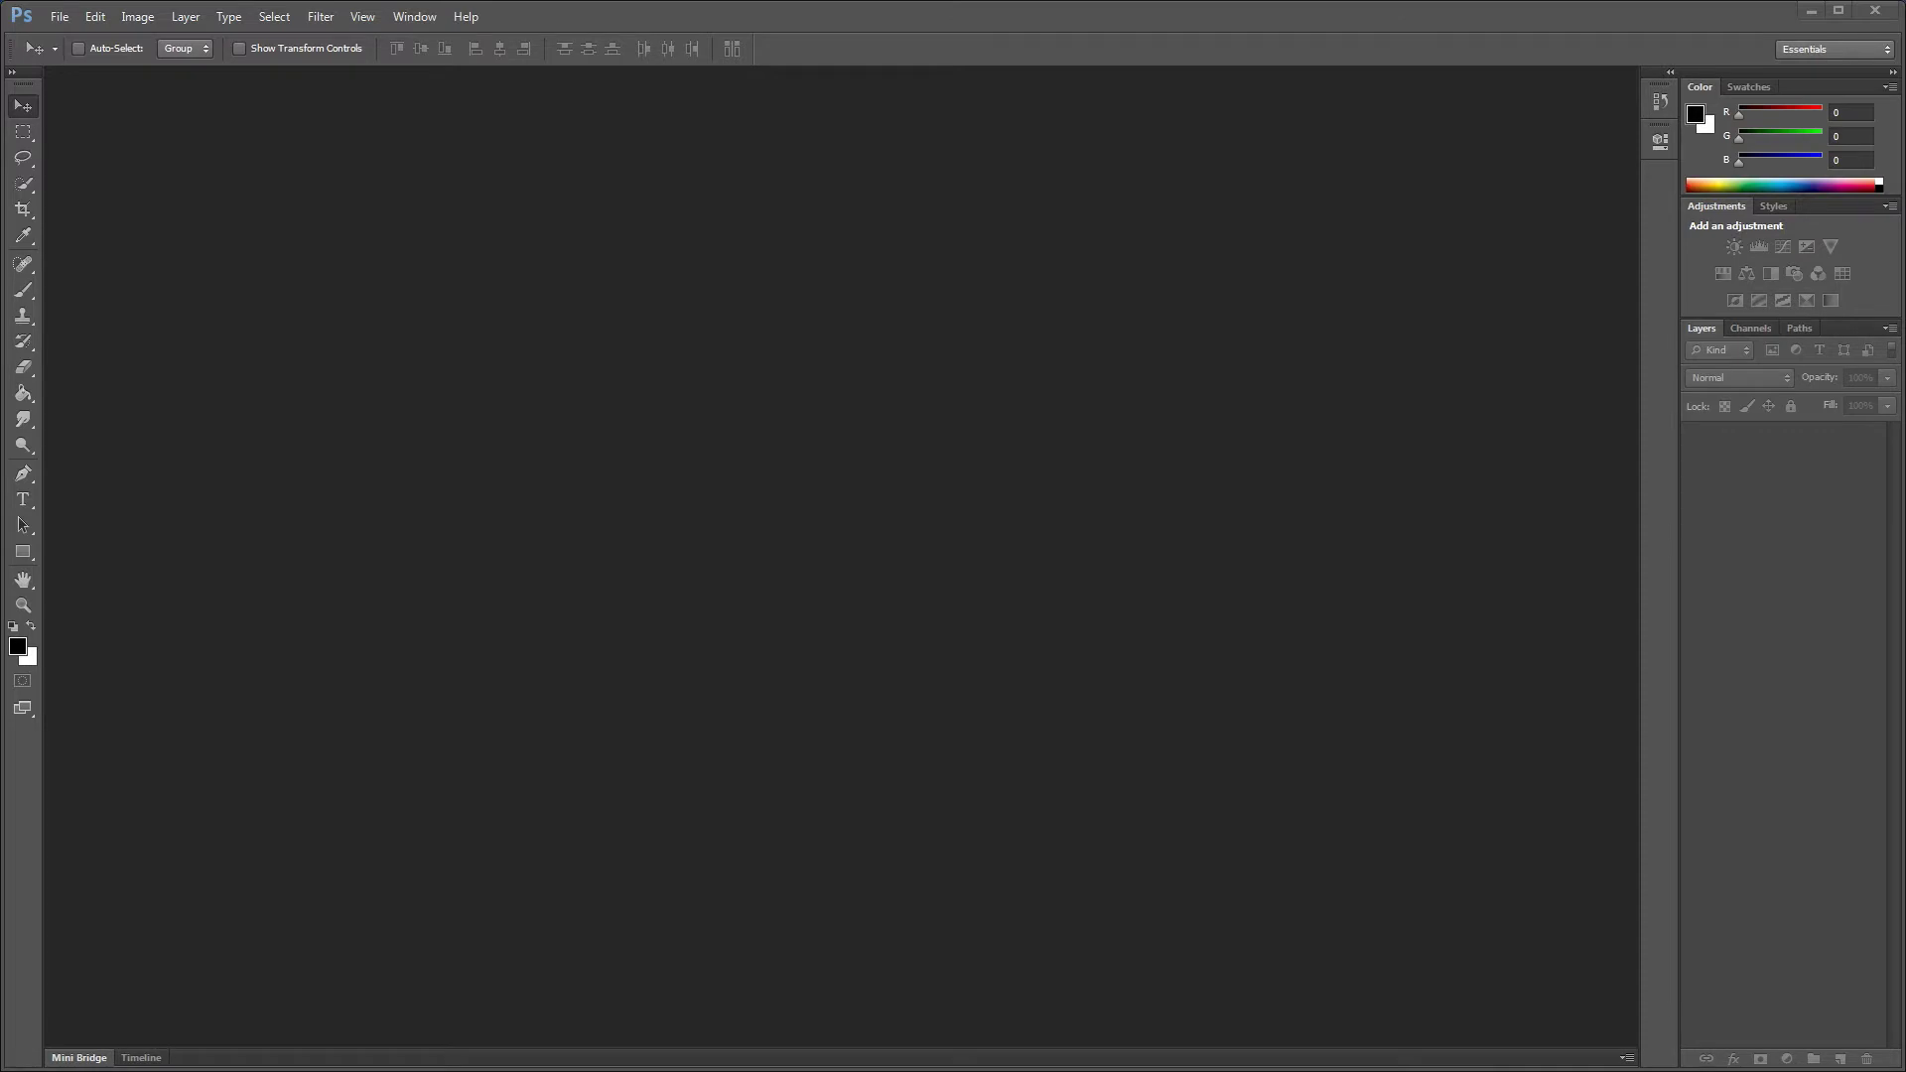
# Open all five images from the DOF PRO folder in Photoshop
pyautogui.click(58, 17)
pyautogui.click(79, 56)
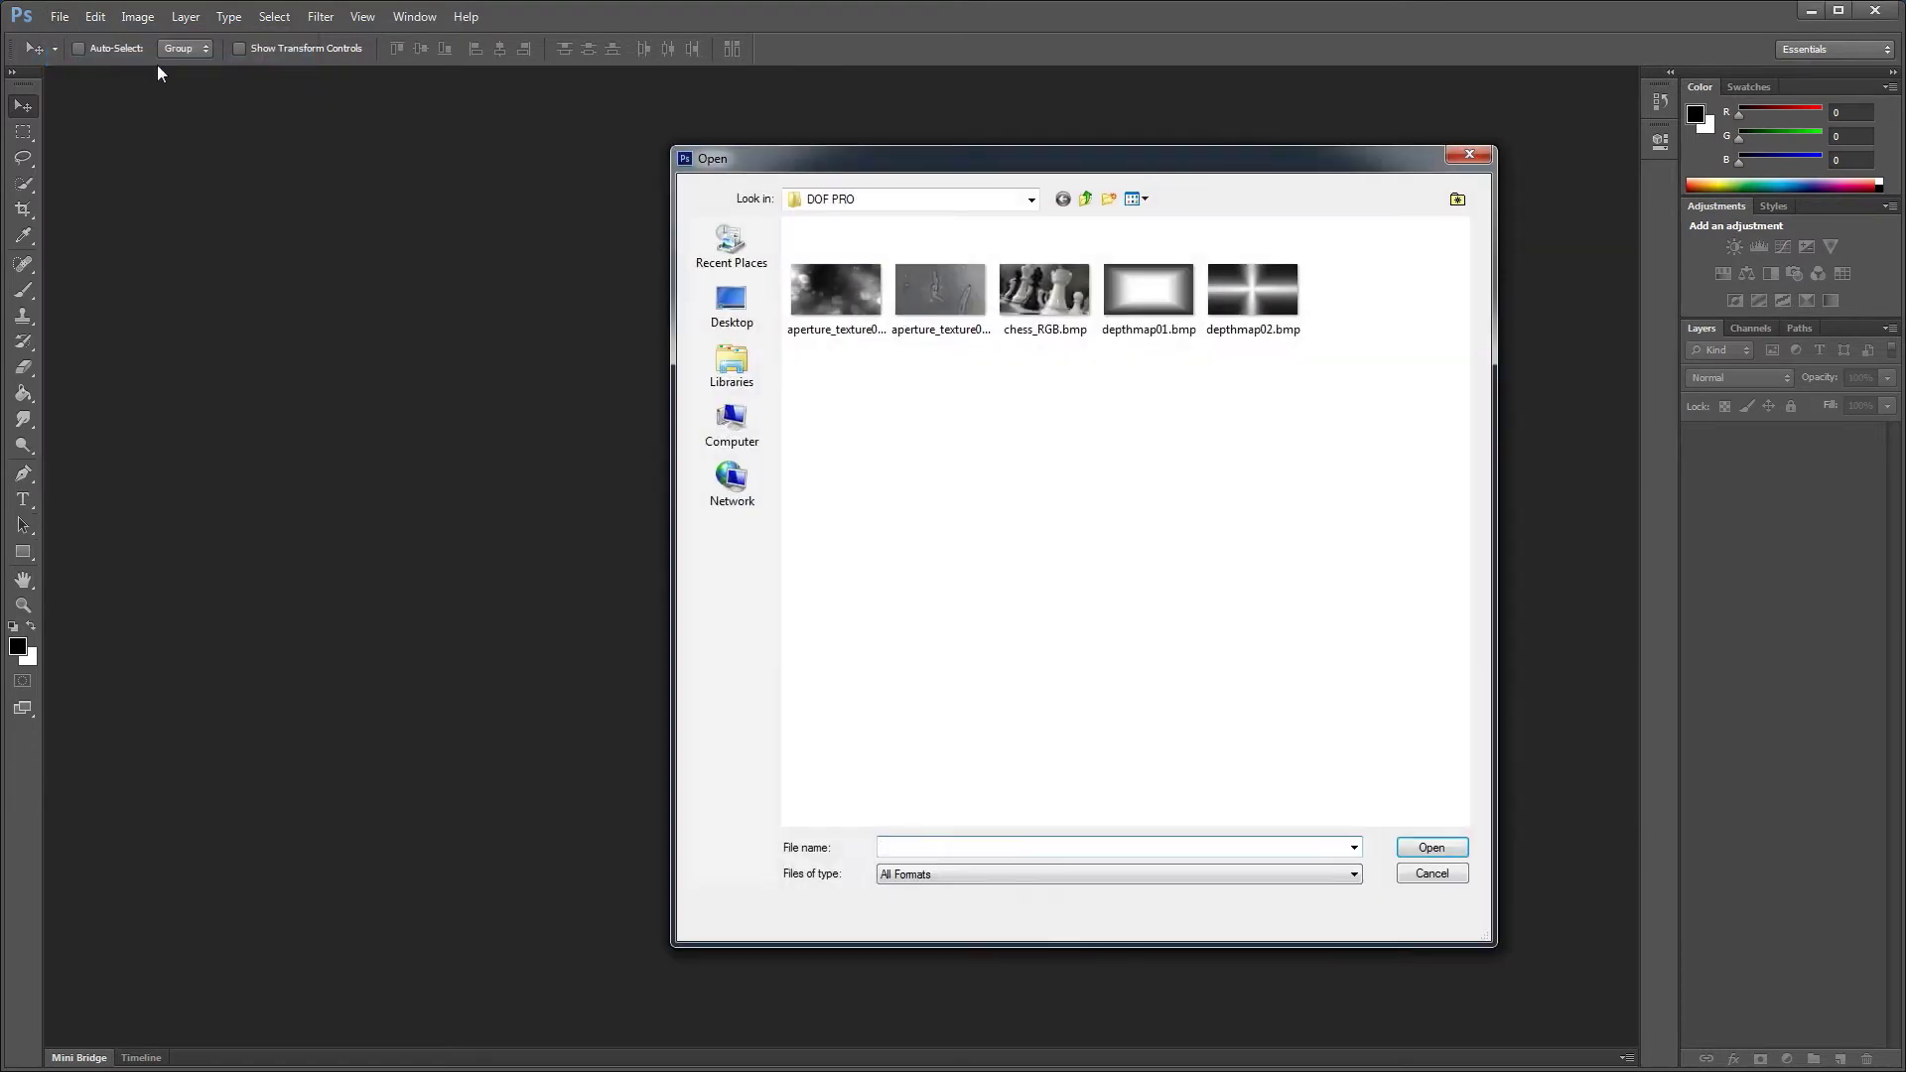
pyautogui.moveTo(1375, 268); pyautogui.dragTo(837, 397)
pyautogui.click(1427, 850)
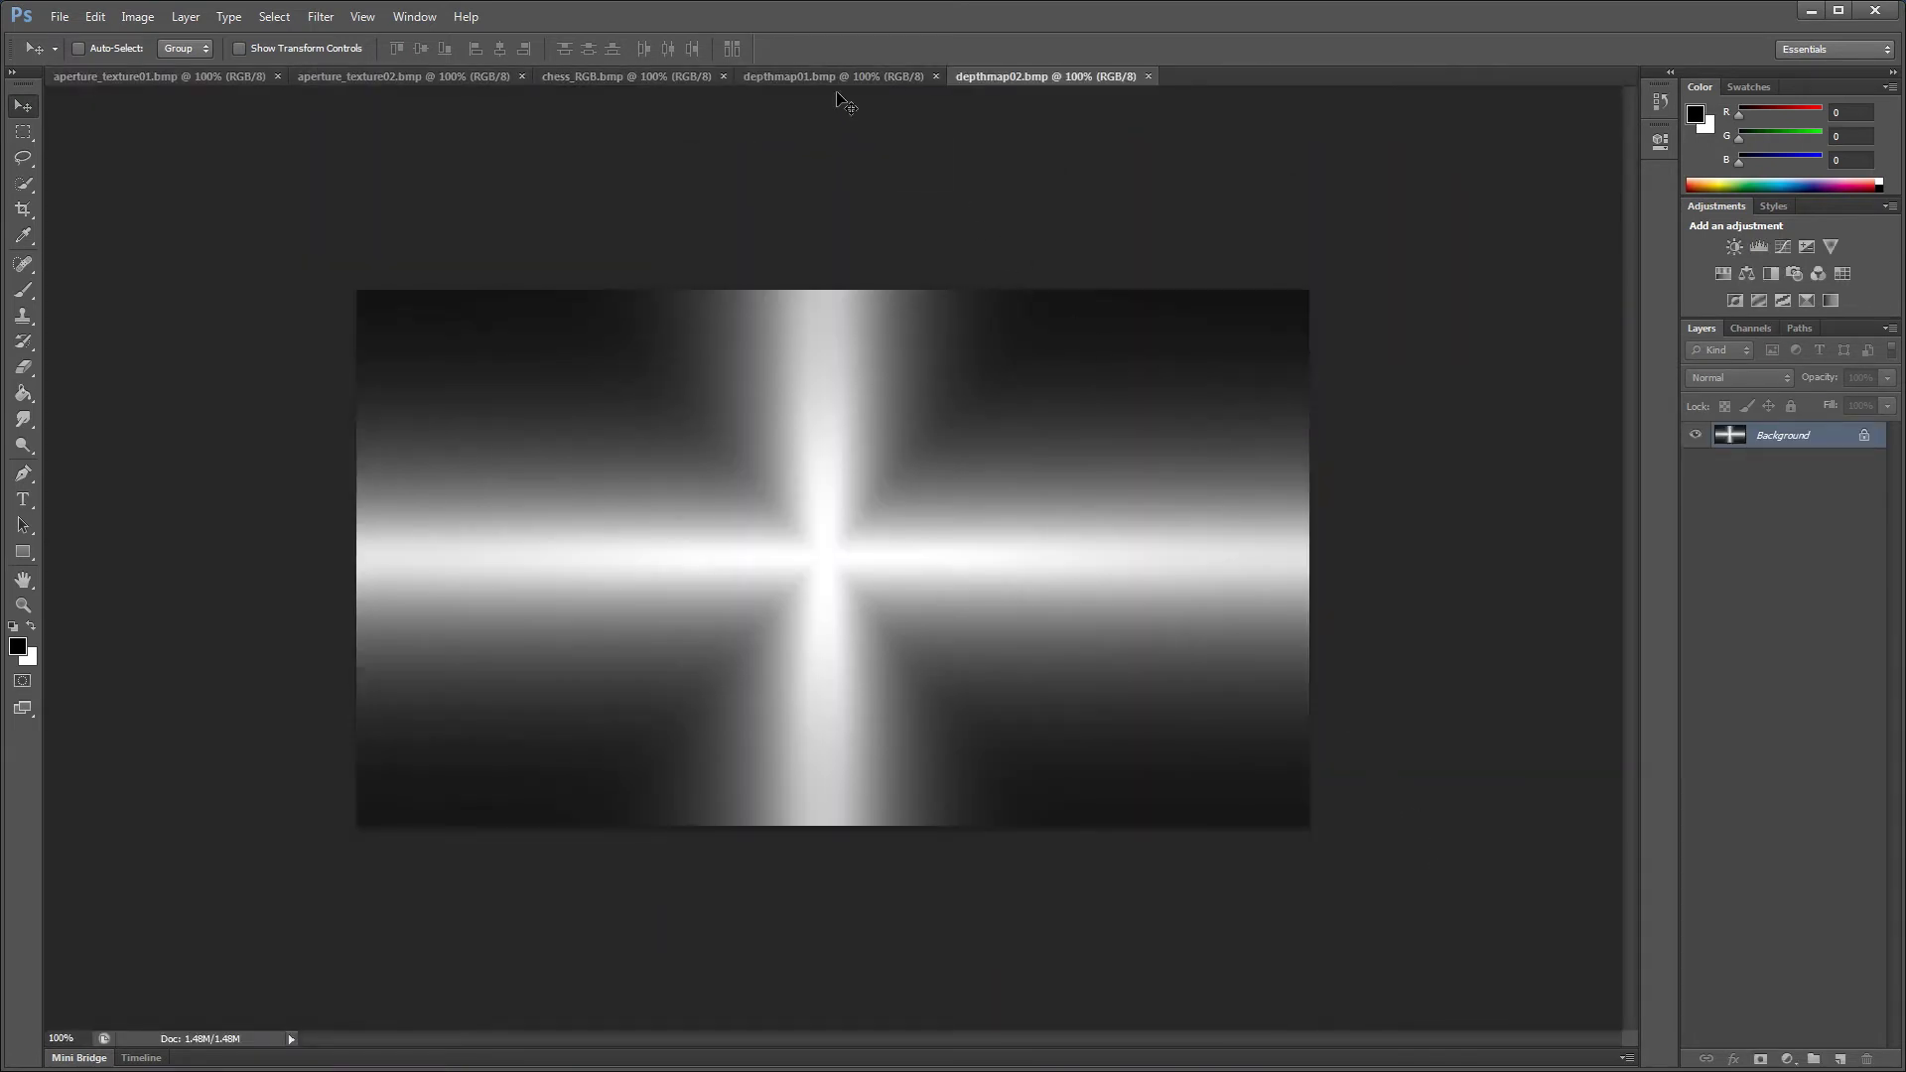
# Cycle through the depthmap01, chess_RGB, aperture_texture02 and aperture_texture01 document tabs
pyautogui.click(830, 79)
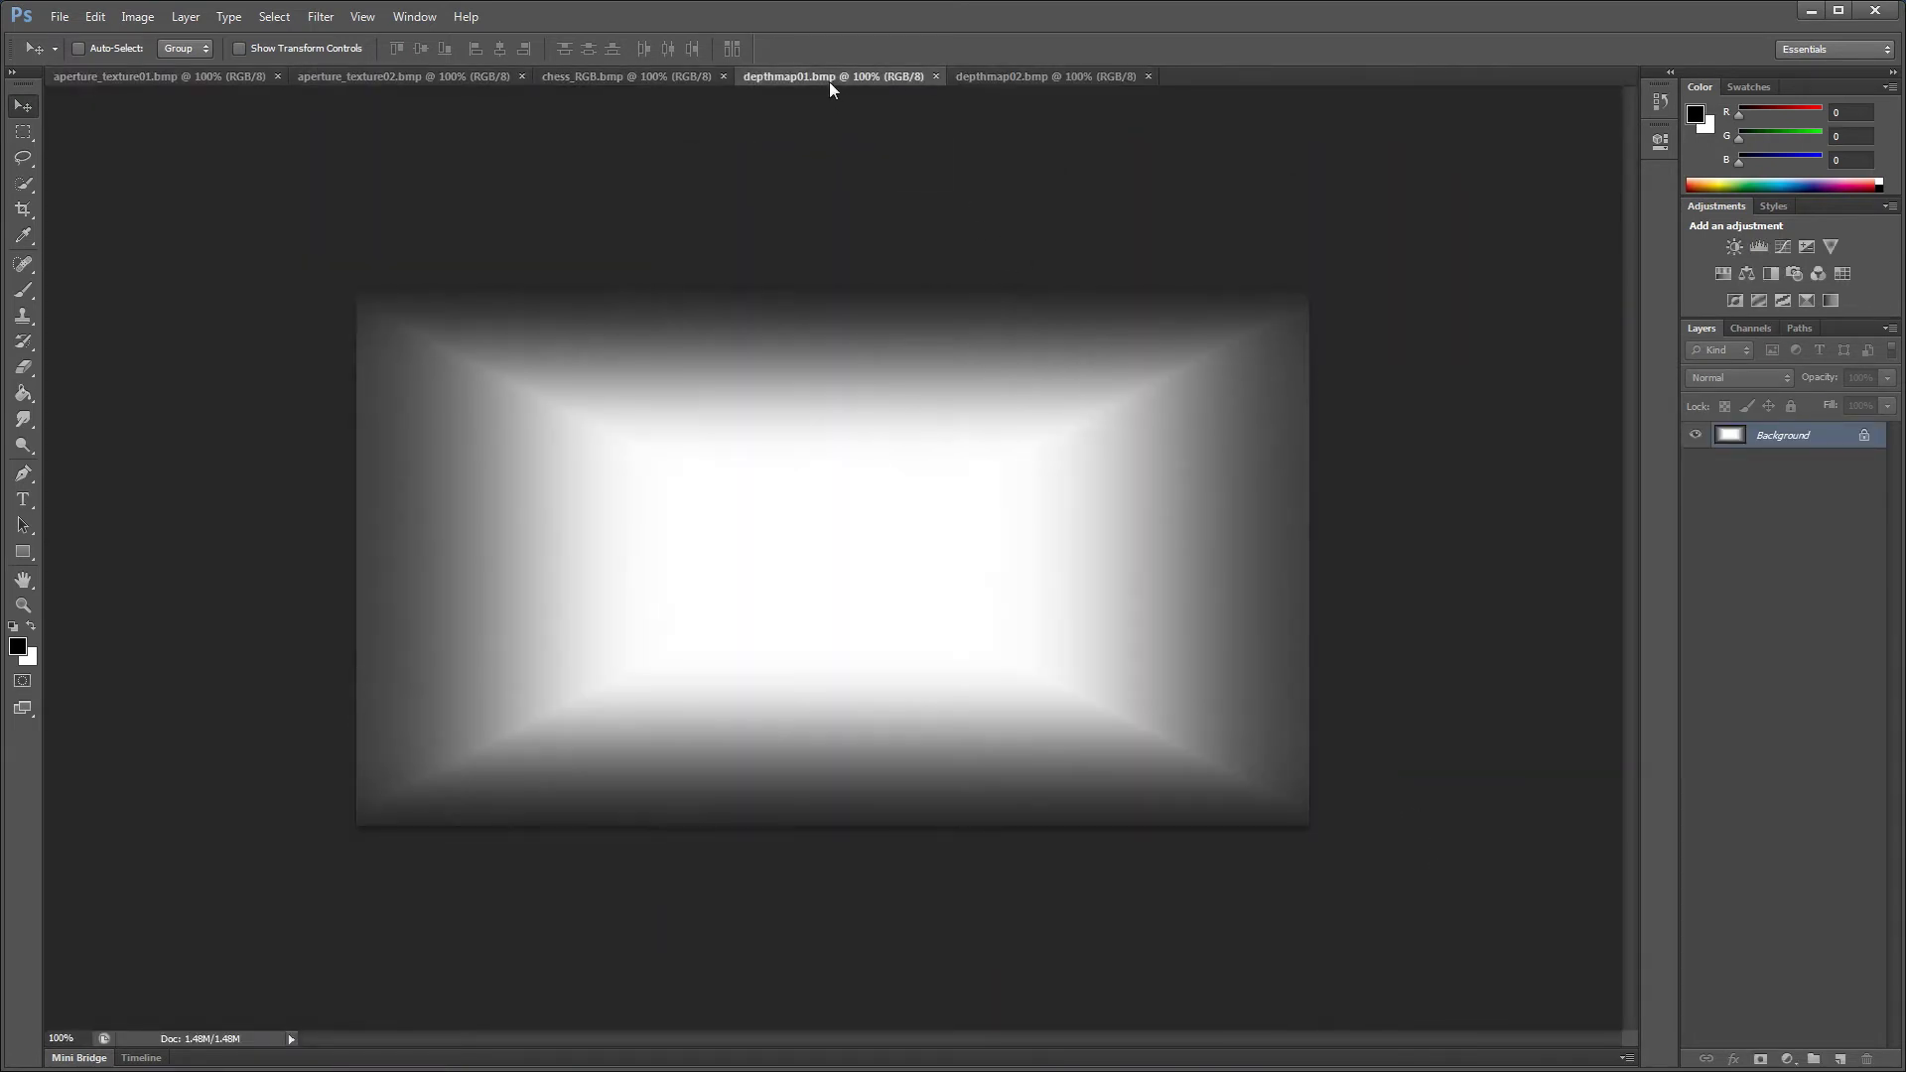
pyautogui.click(636, 71)
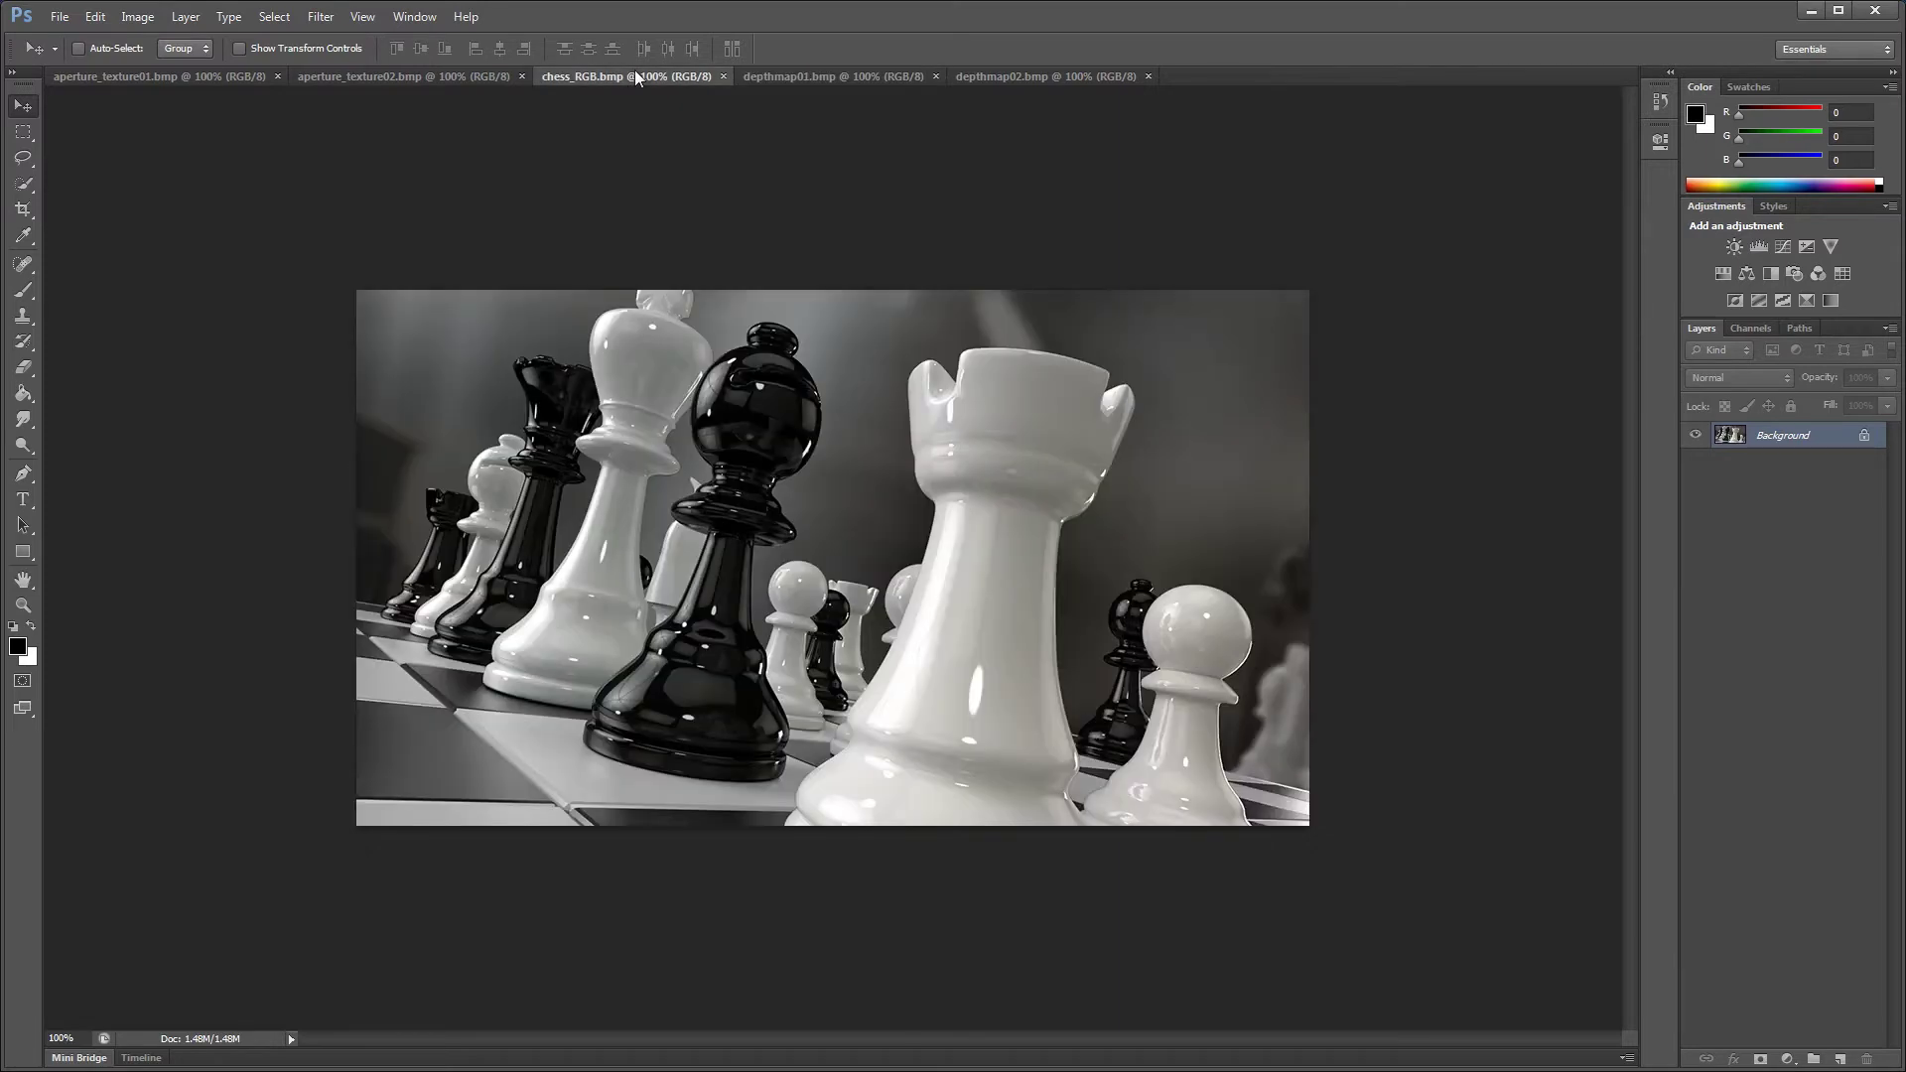
pyautogui.click(419, 76)
pyautogui.click(174, 78)
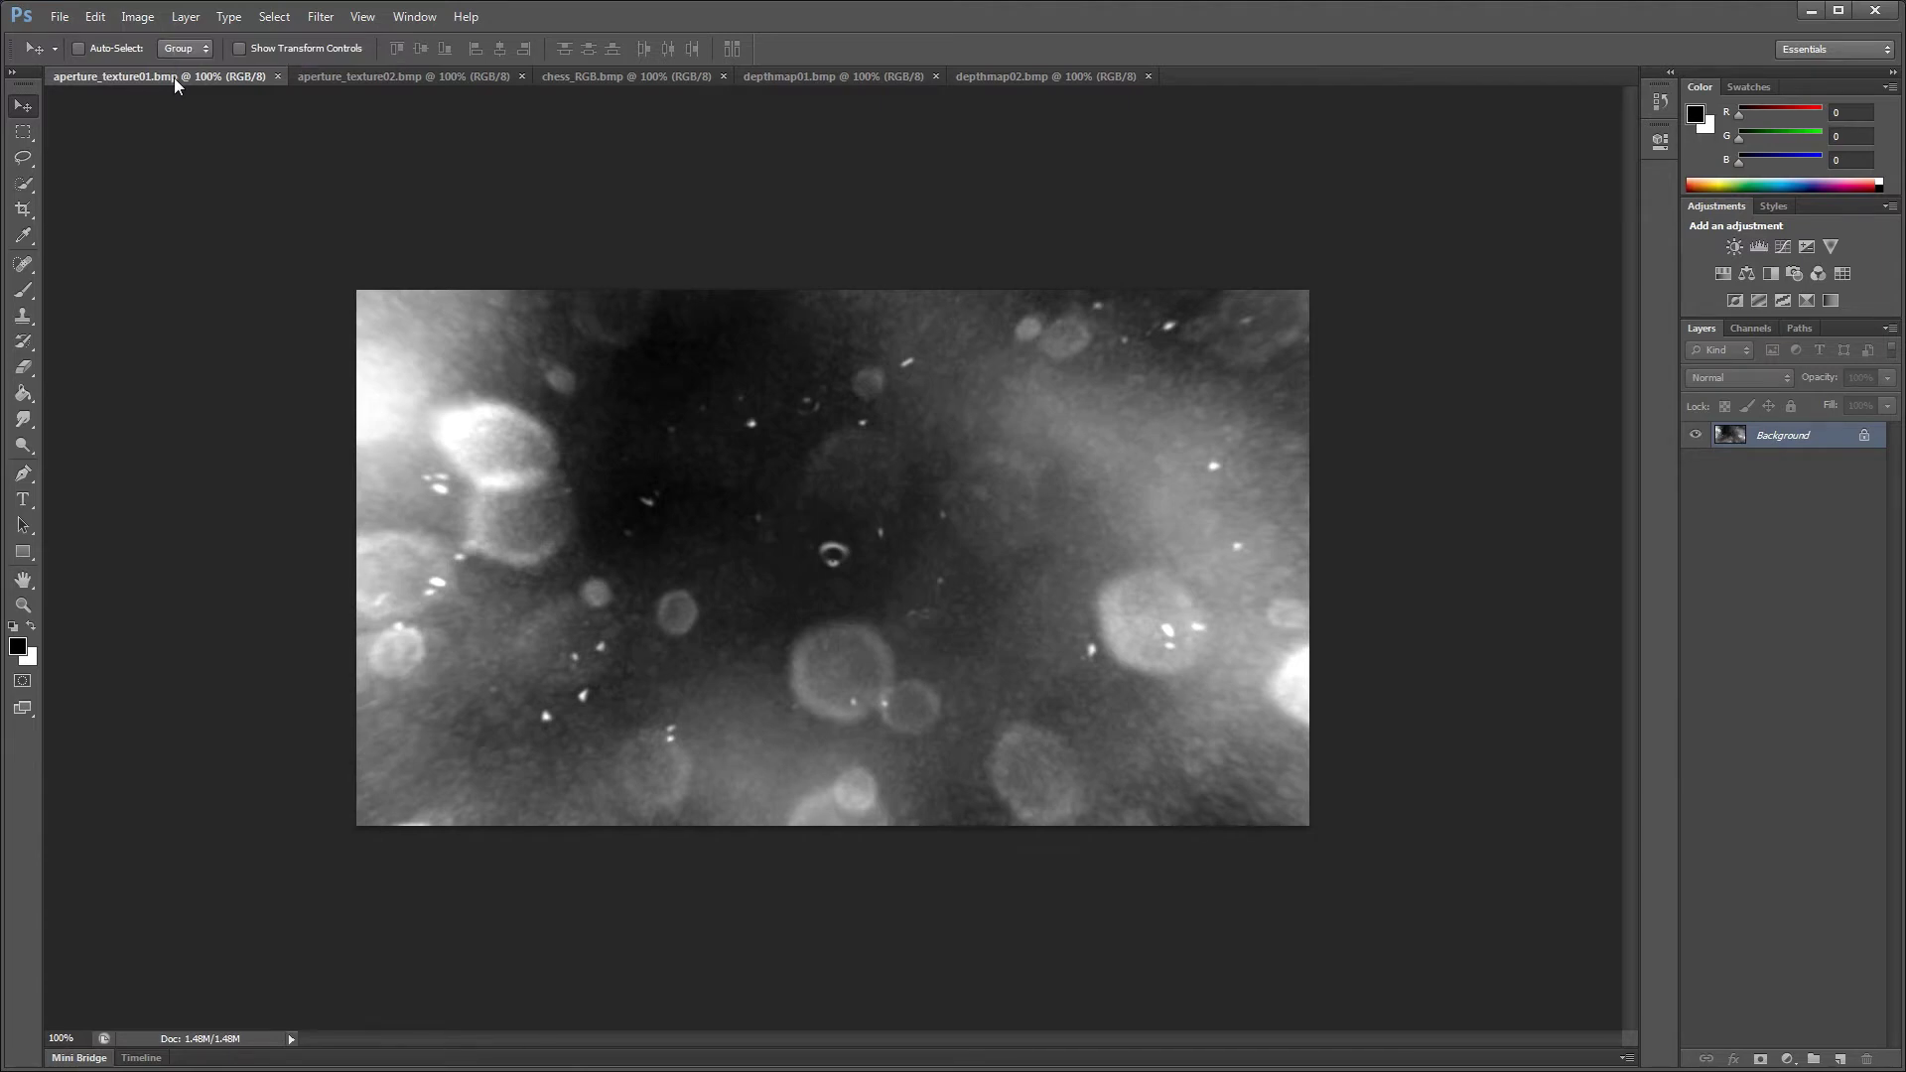
# Copy the entire depthmap01 canvas, then switch to the chess_RGB photo
pyautogui.click(790, 79)
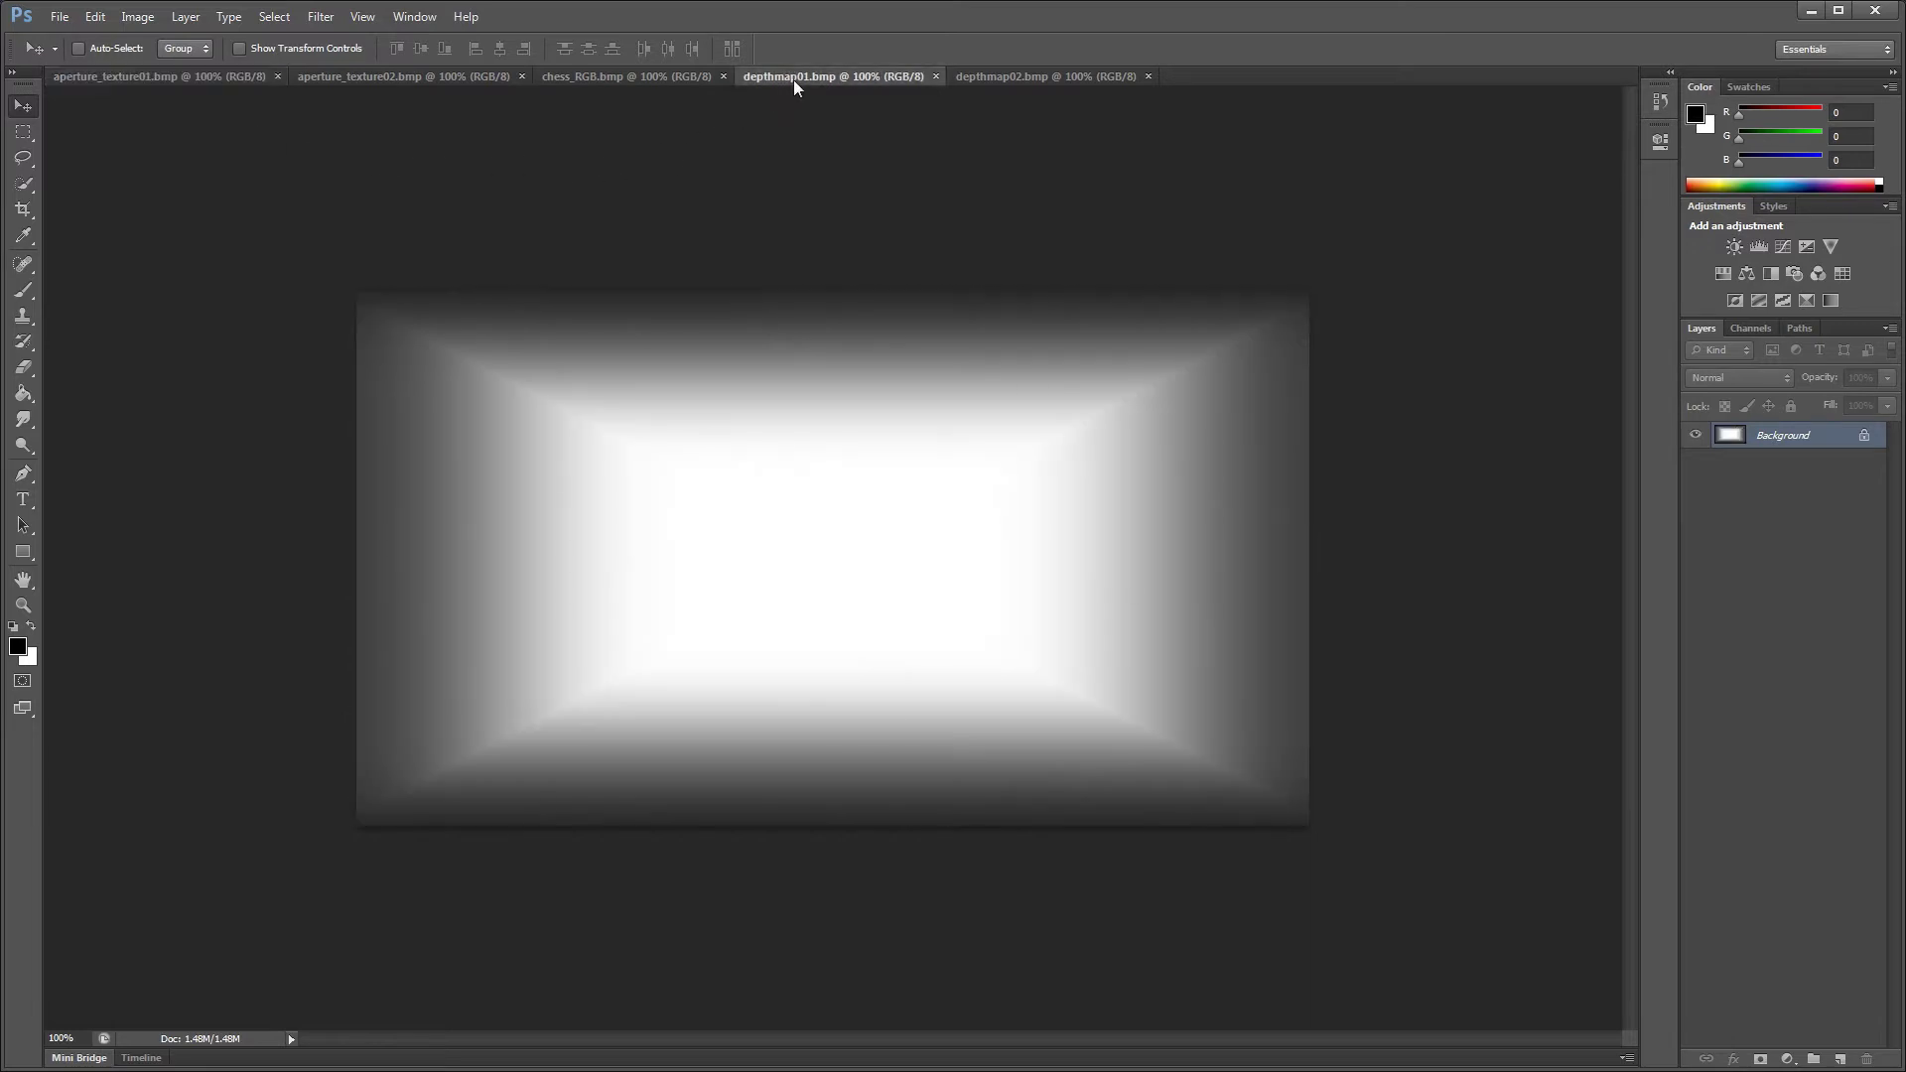
pyautogui.click(296, 15)
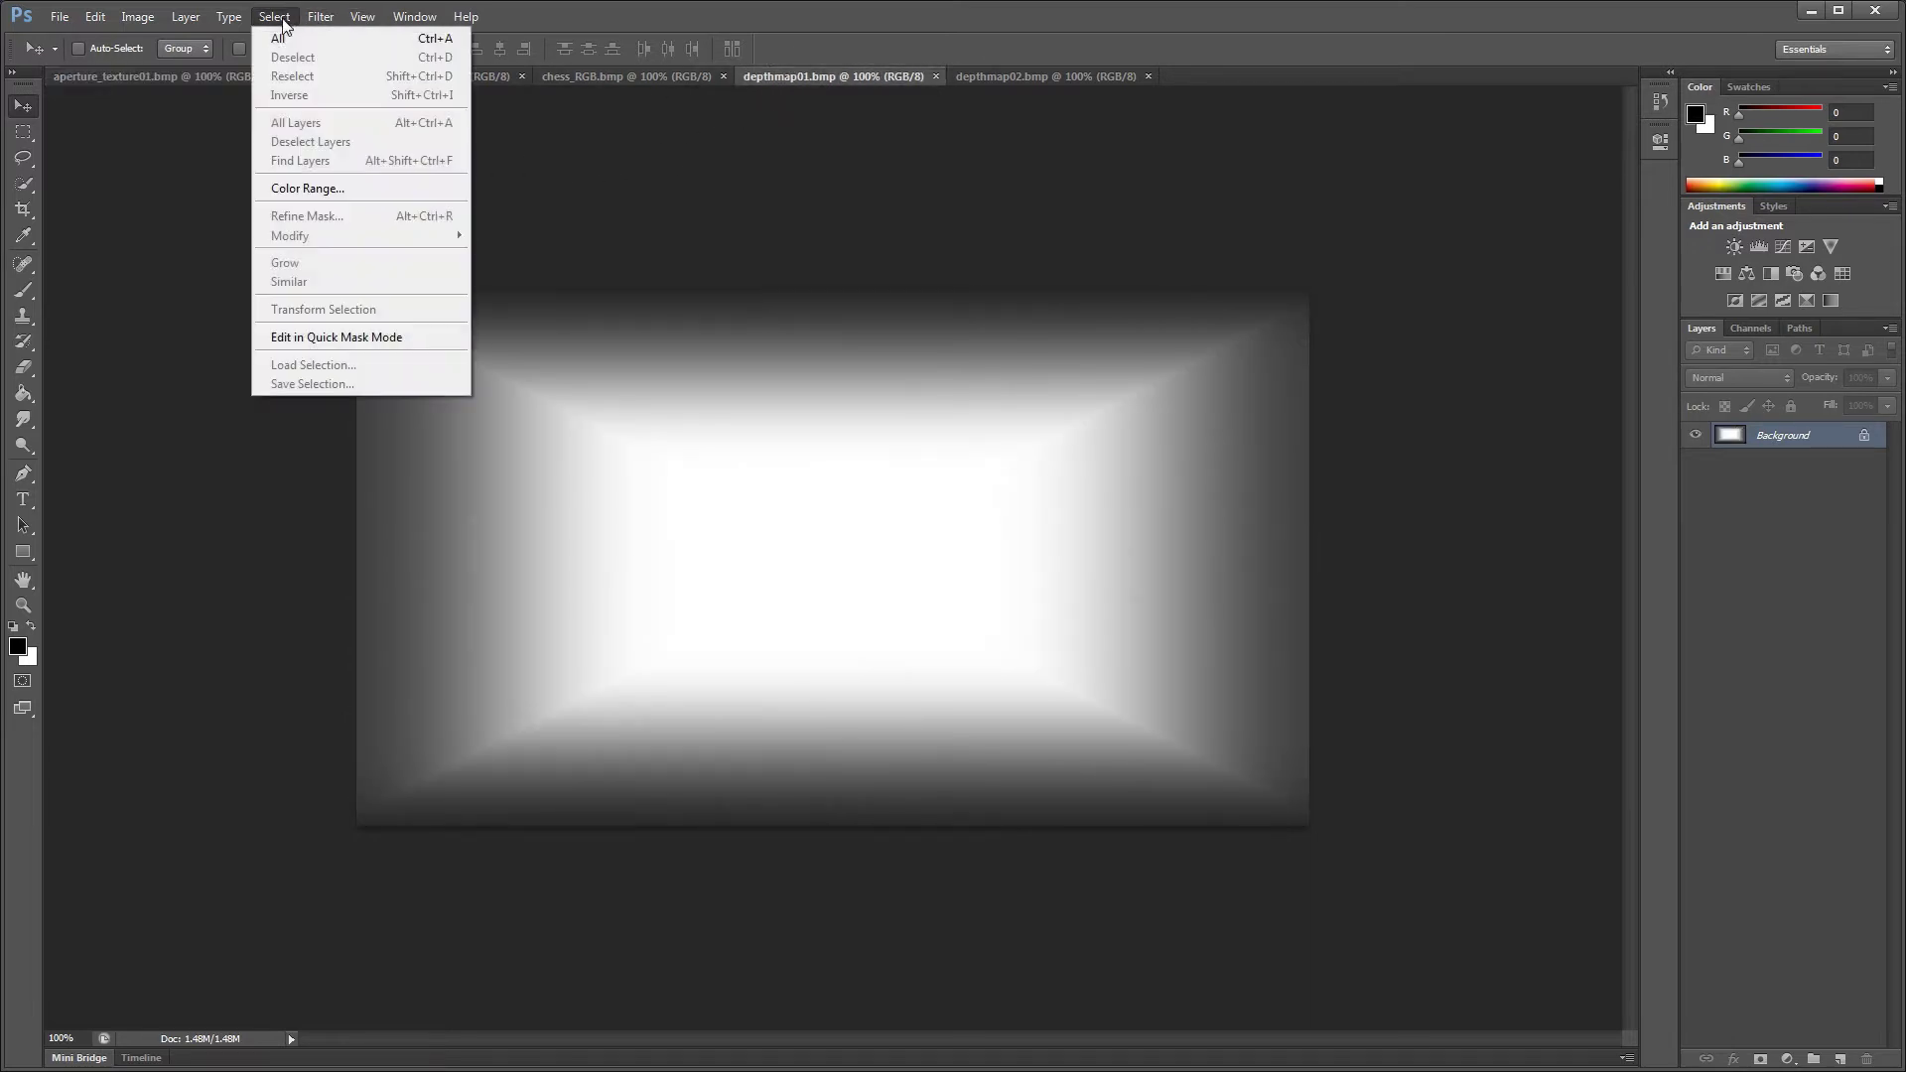
pyautogui.click(284, 34)
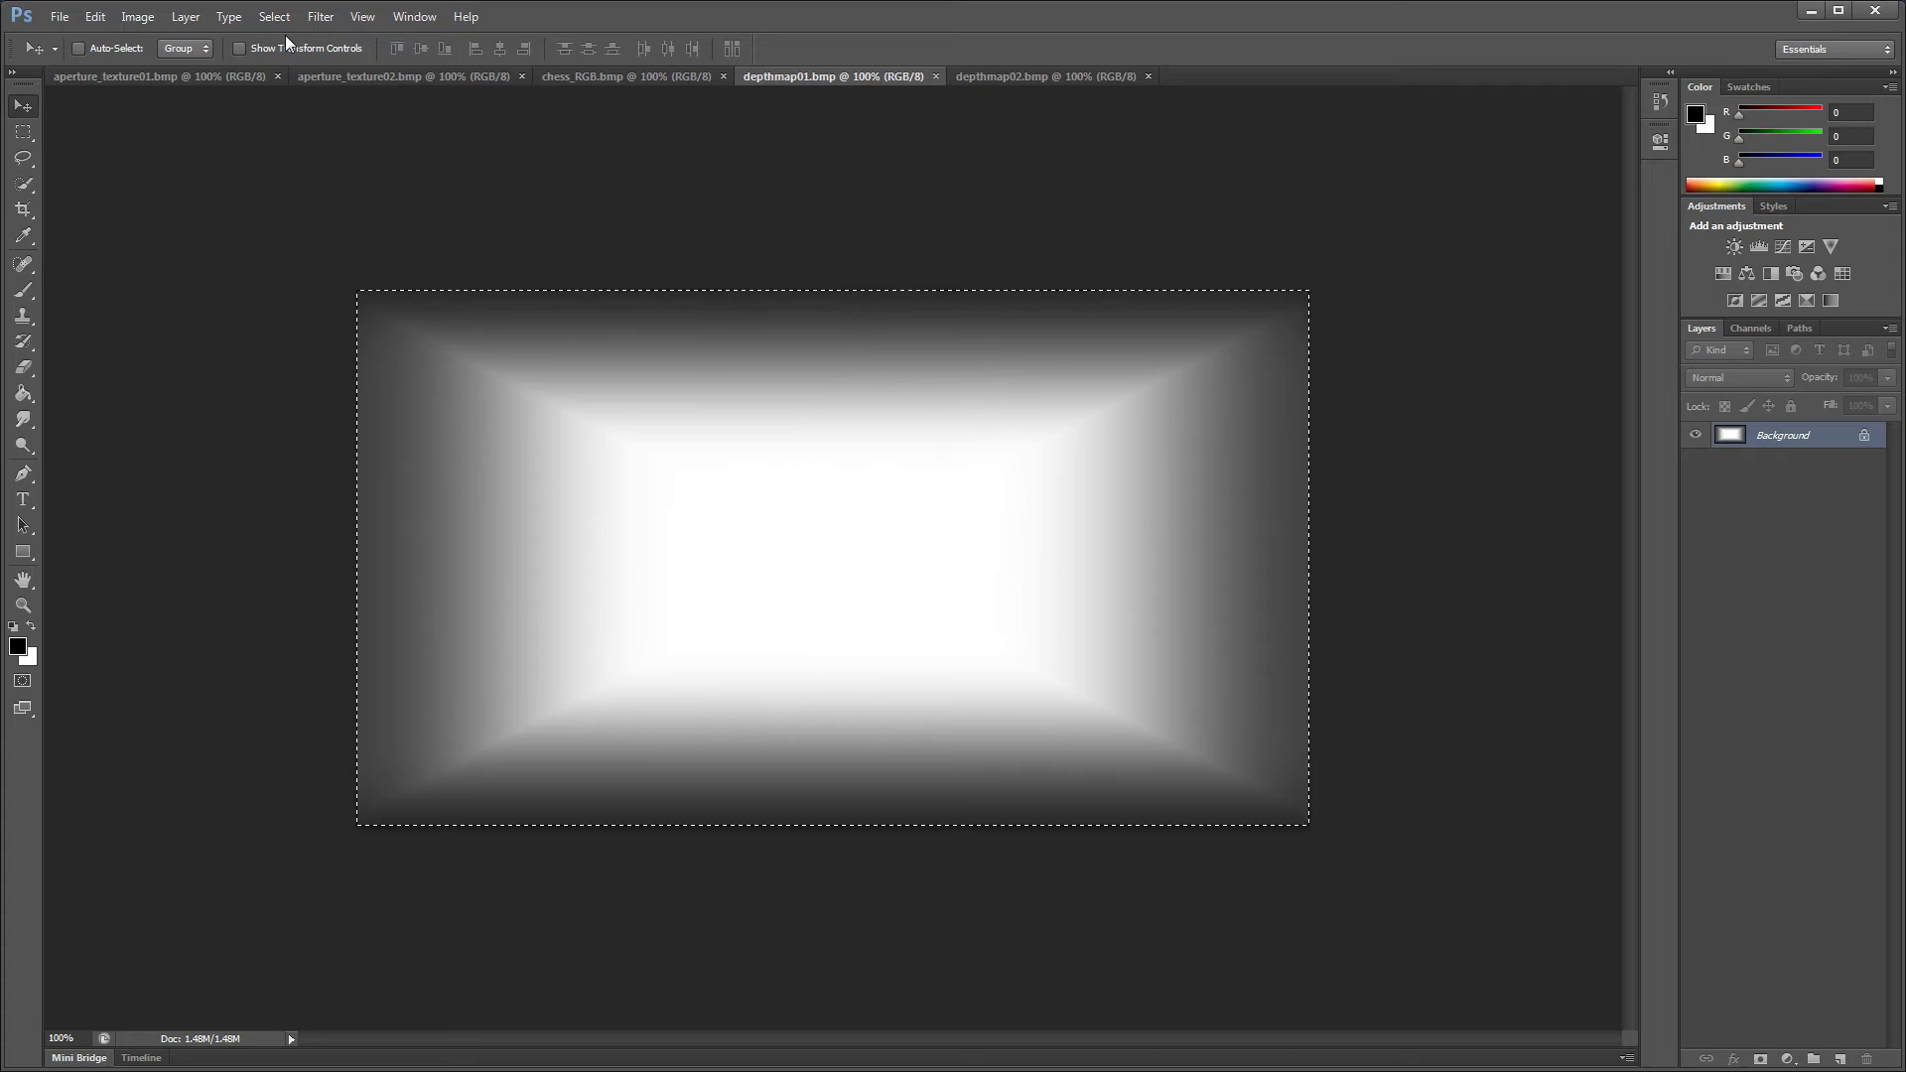
pyautogui.click(95, 15)
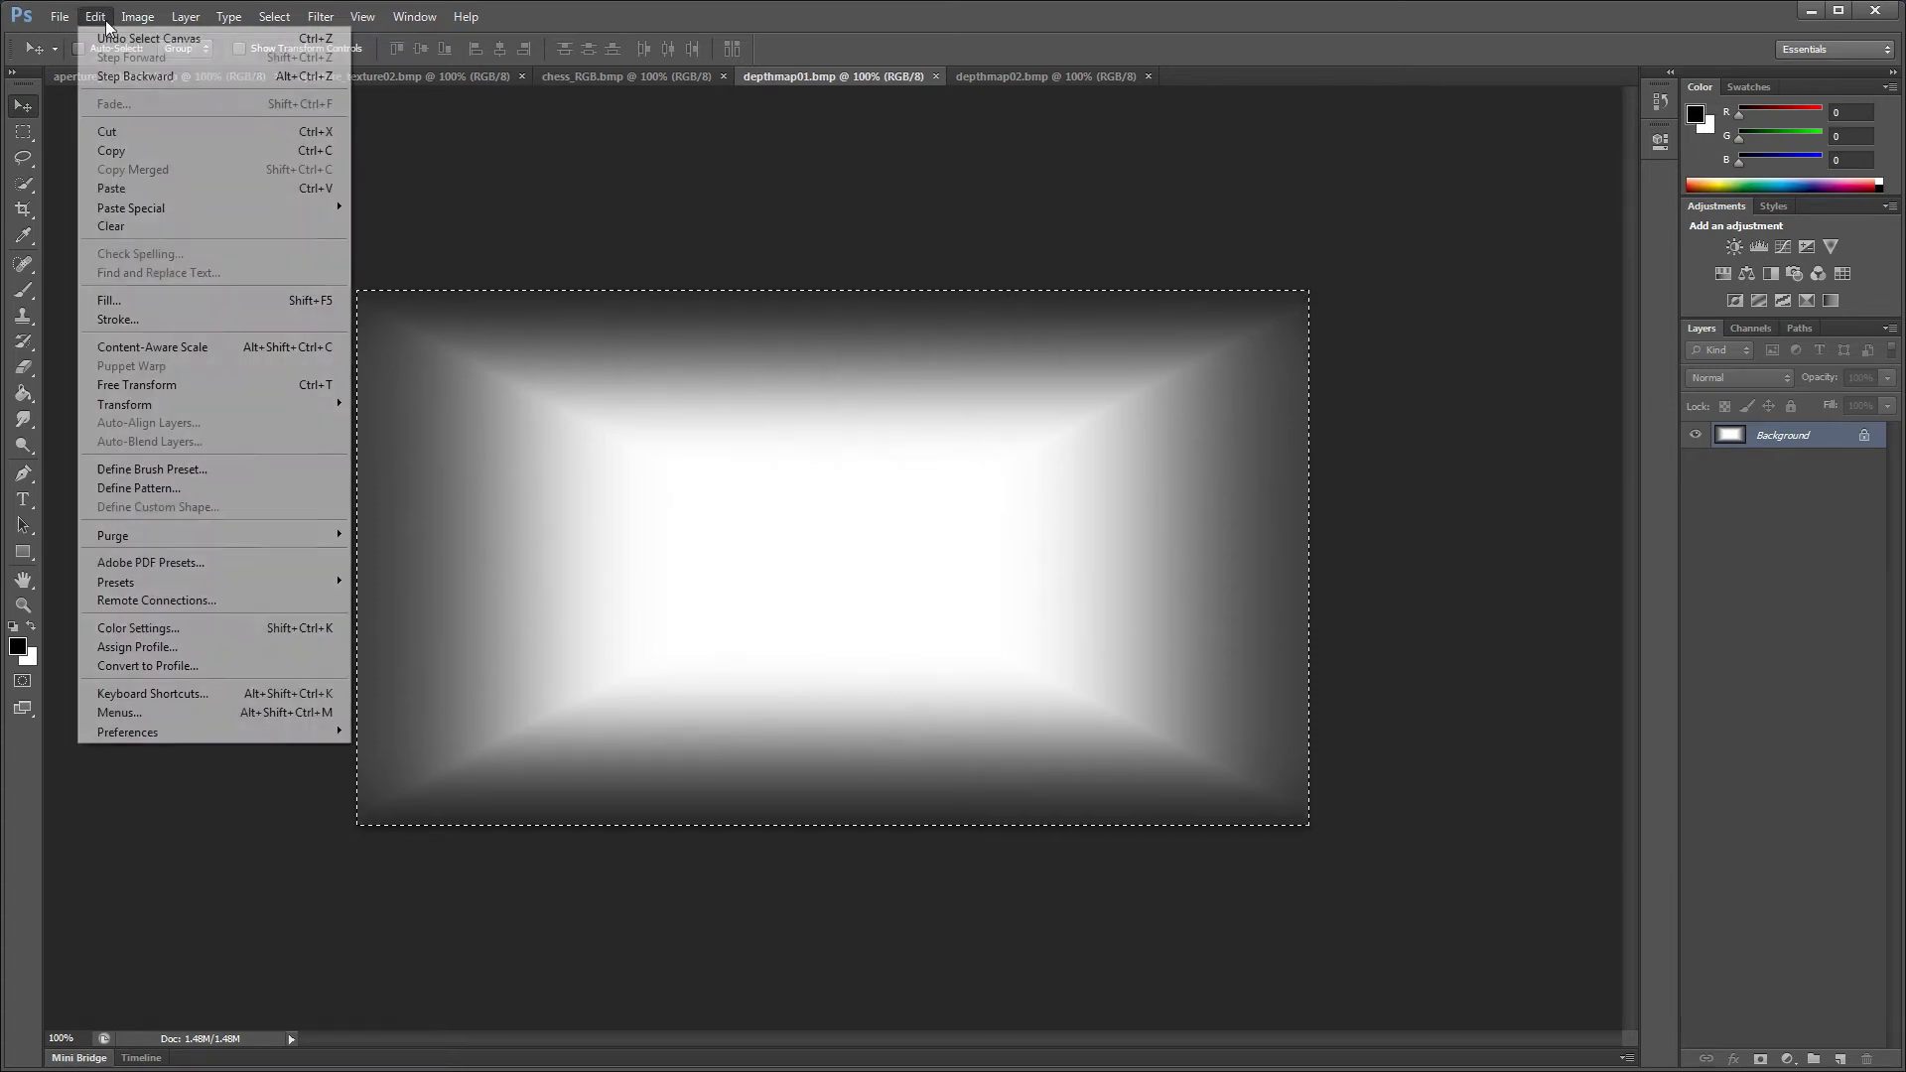
pyautogui.click(137, 150)
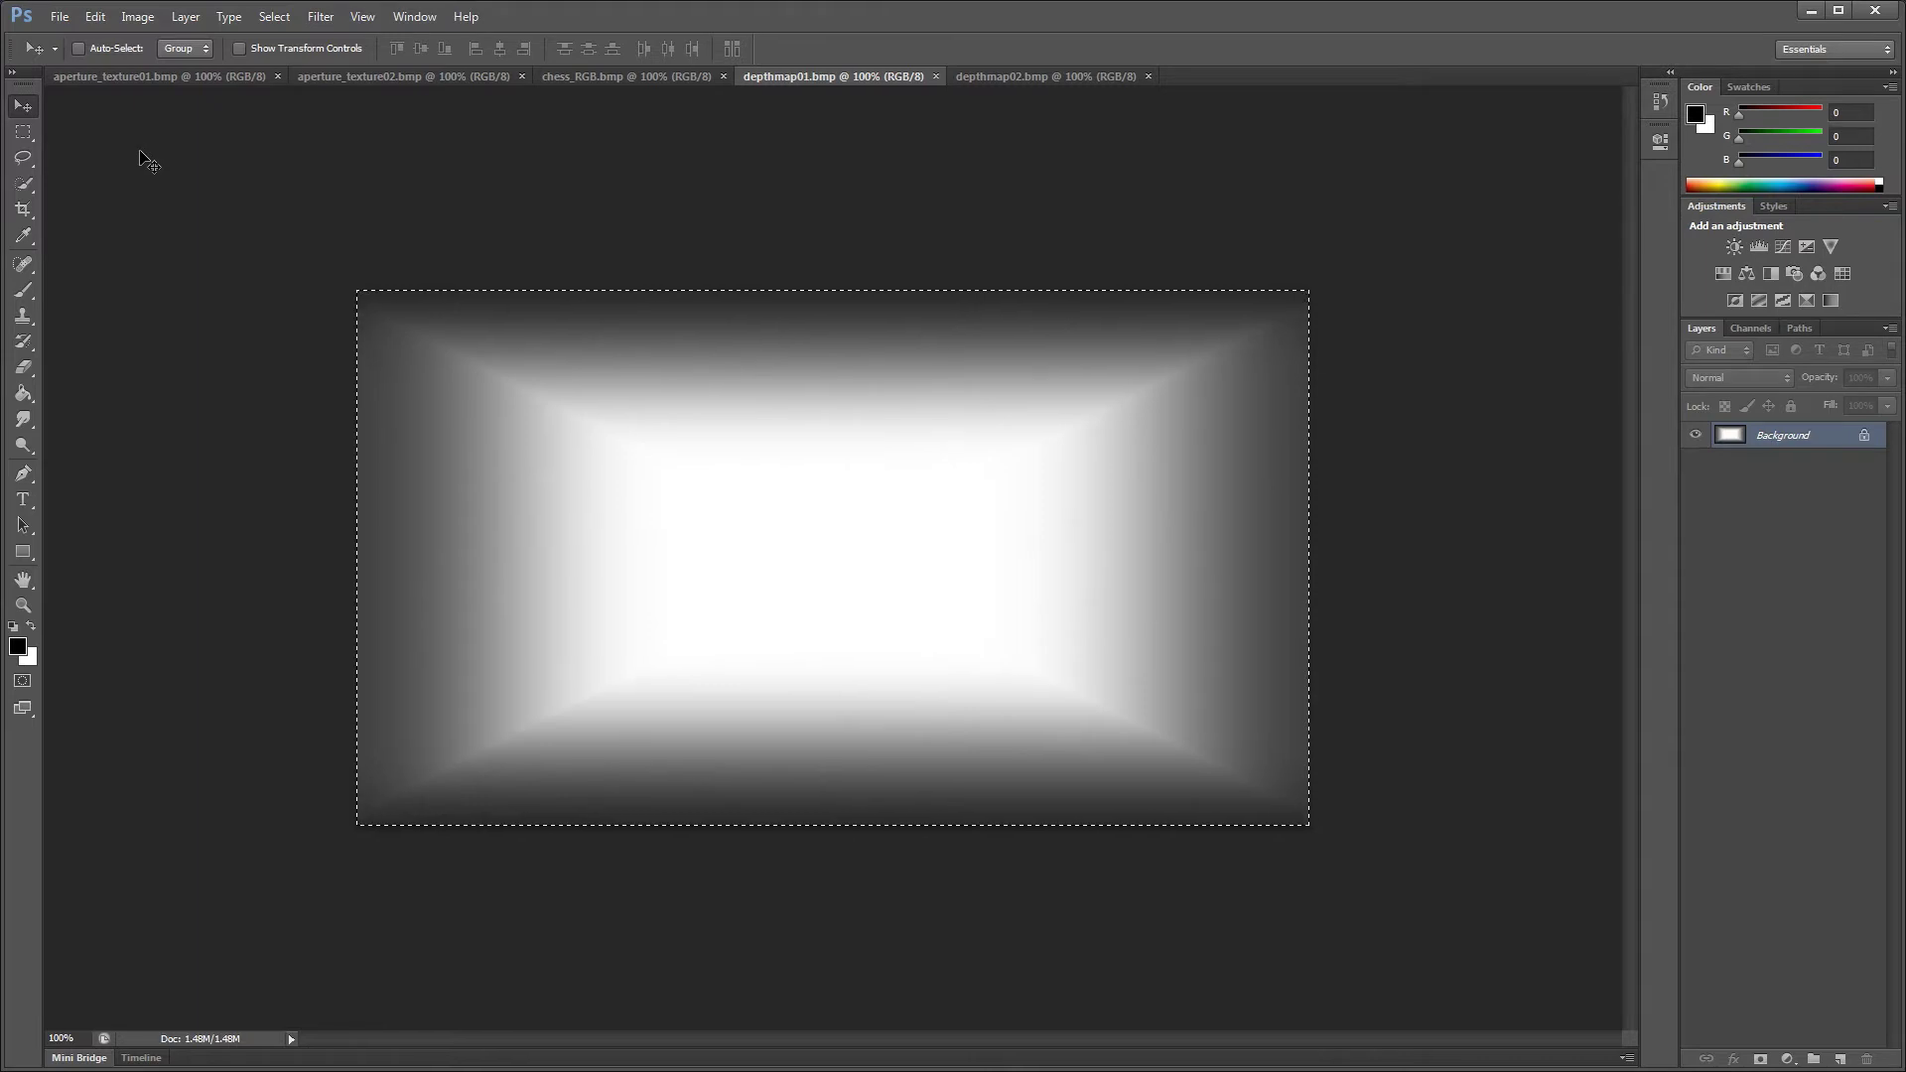
pyautogui.click(626, 88)
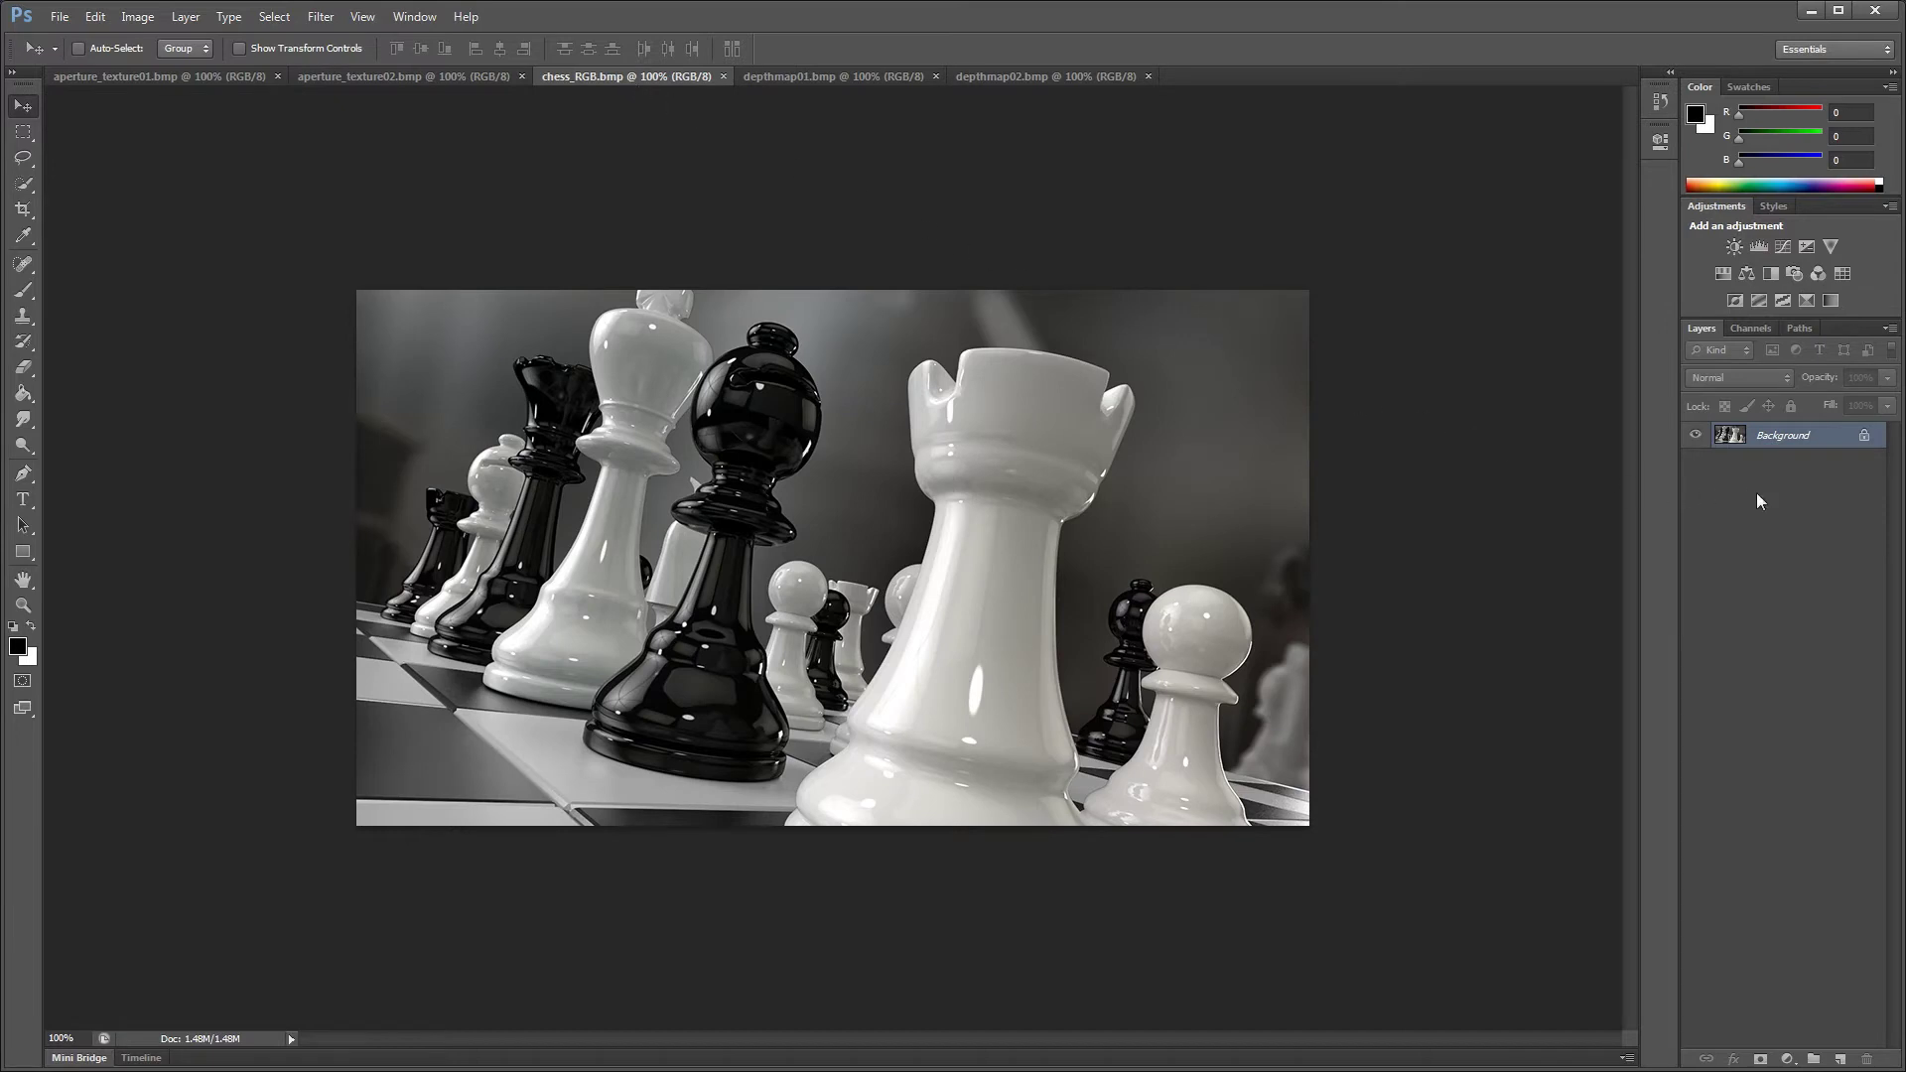
# Add a new channel named 'depth map 1' to the chess photo and paste the depthmap01 gradient into it
pyautogui.click(1750, 328)
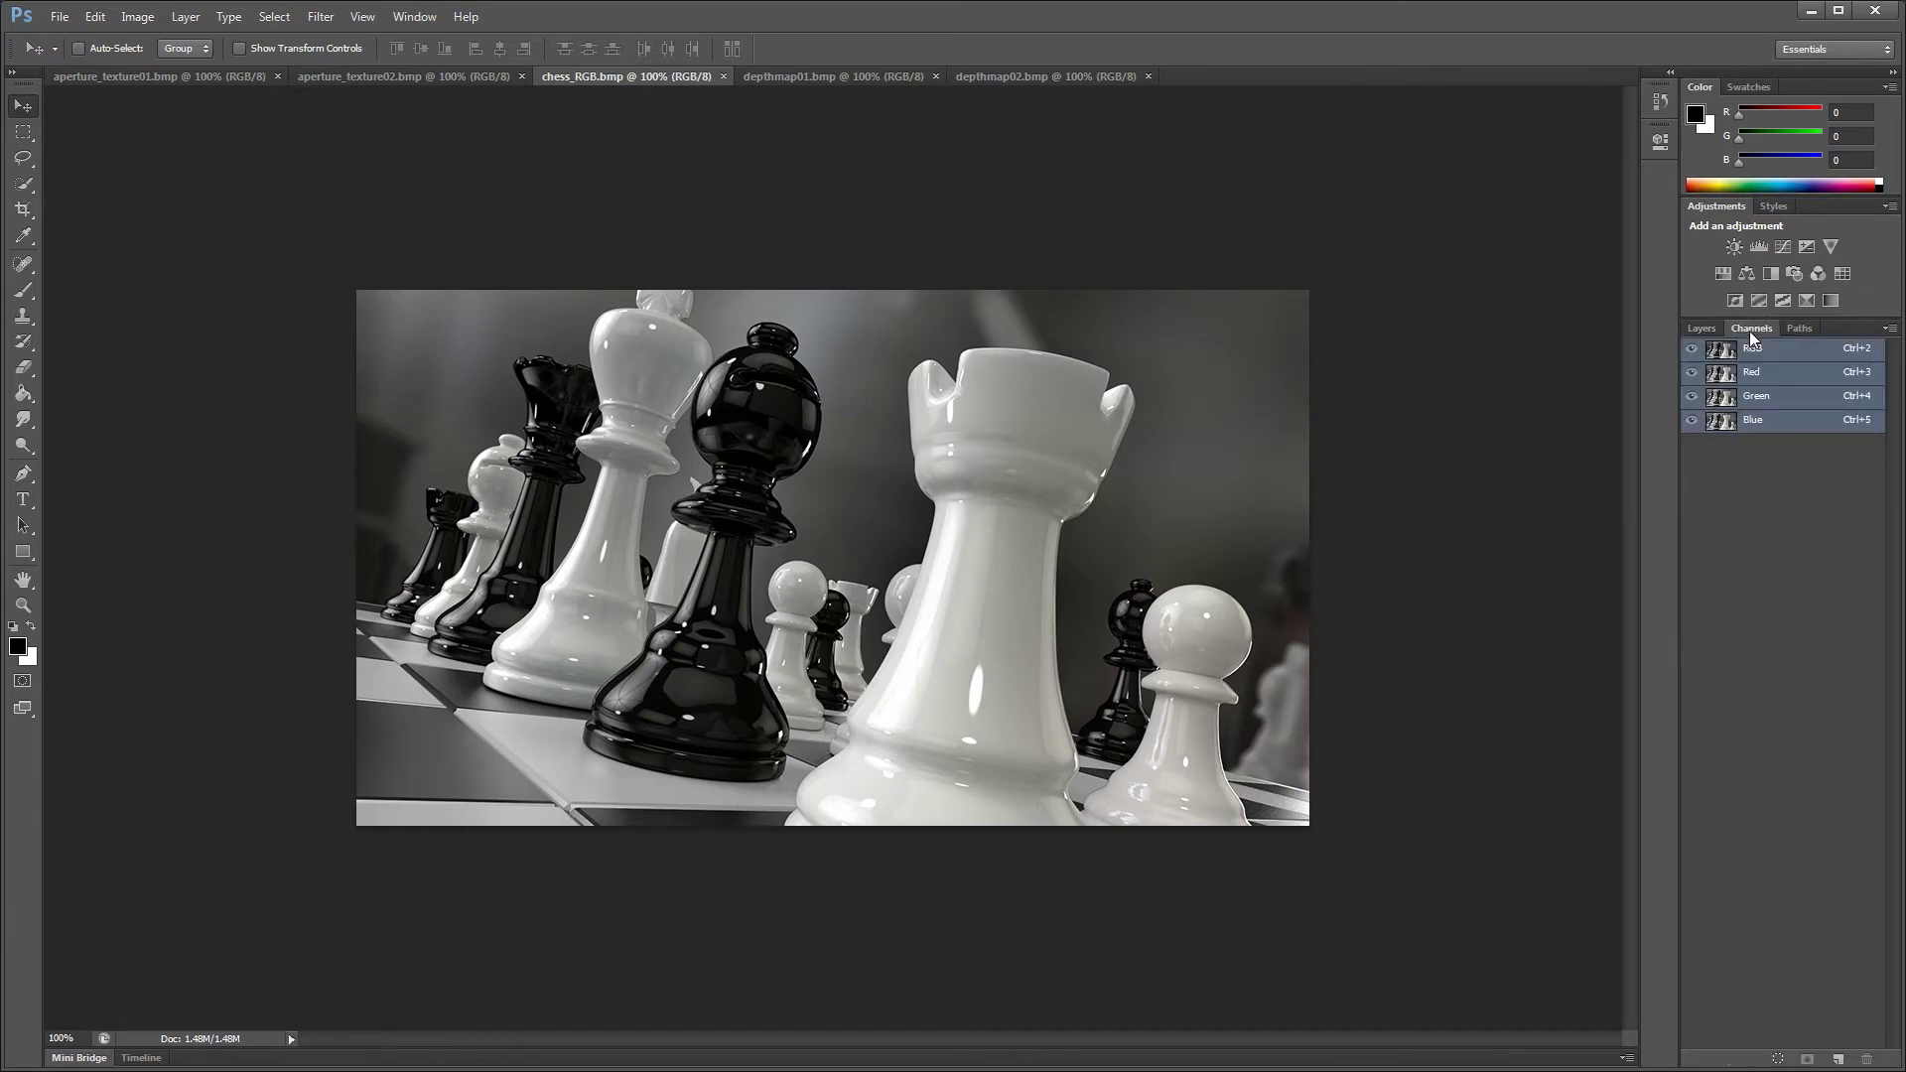
pyautogui.click(1891, 331)
pyautogui.click(1798, 342)
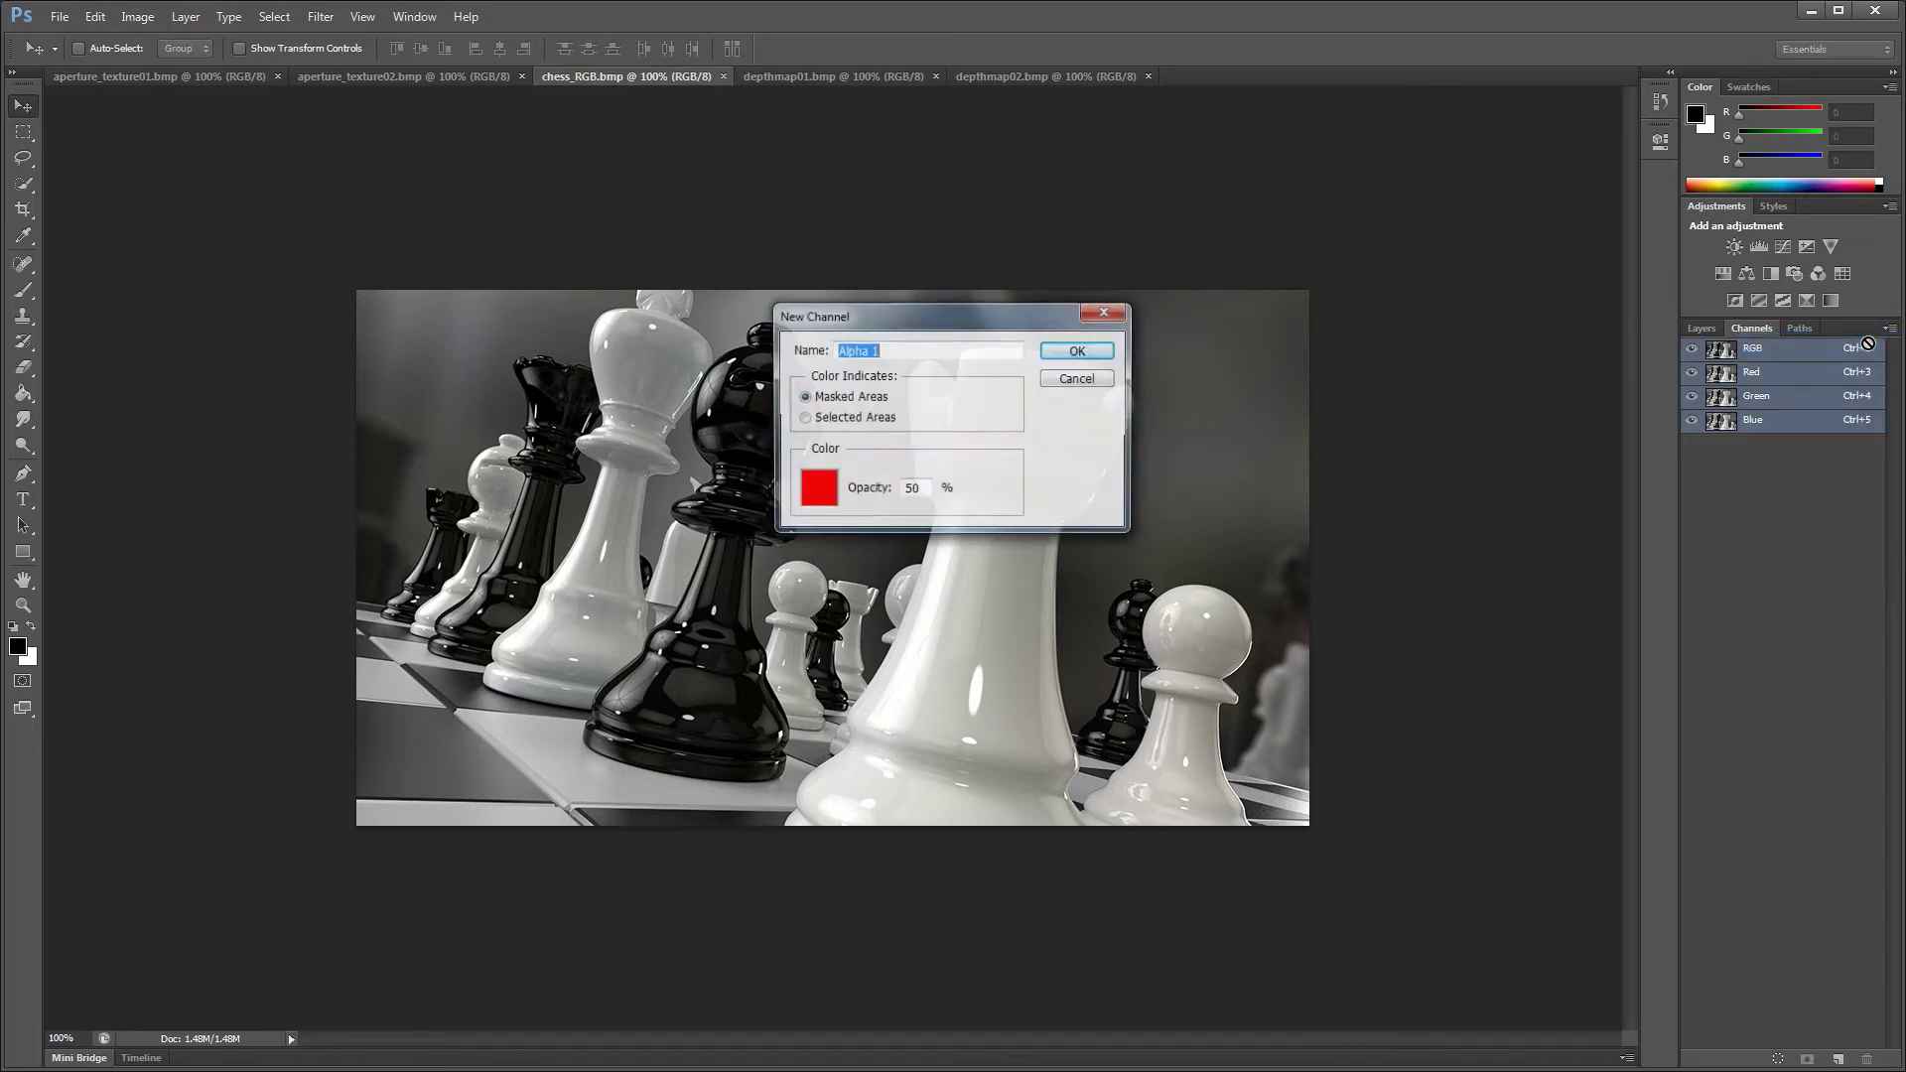
pyautogui.write('depth map 1')
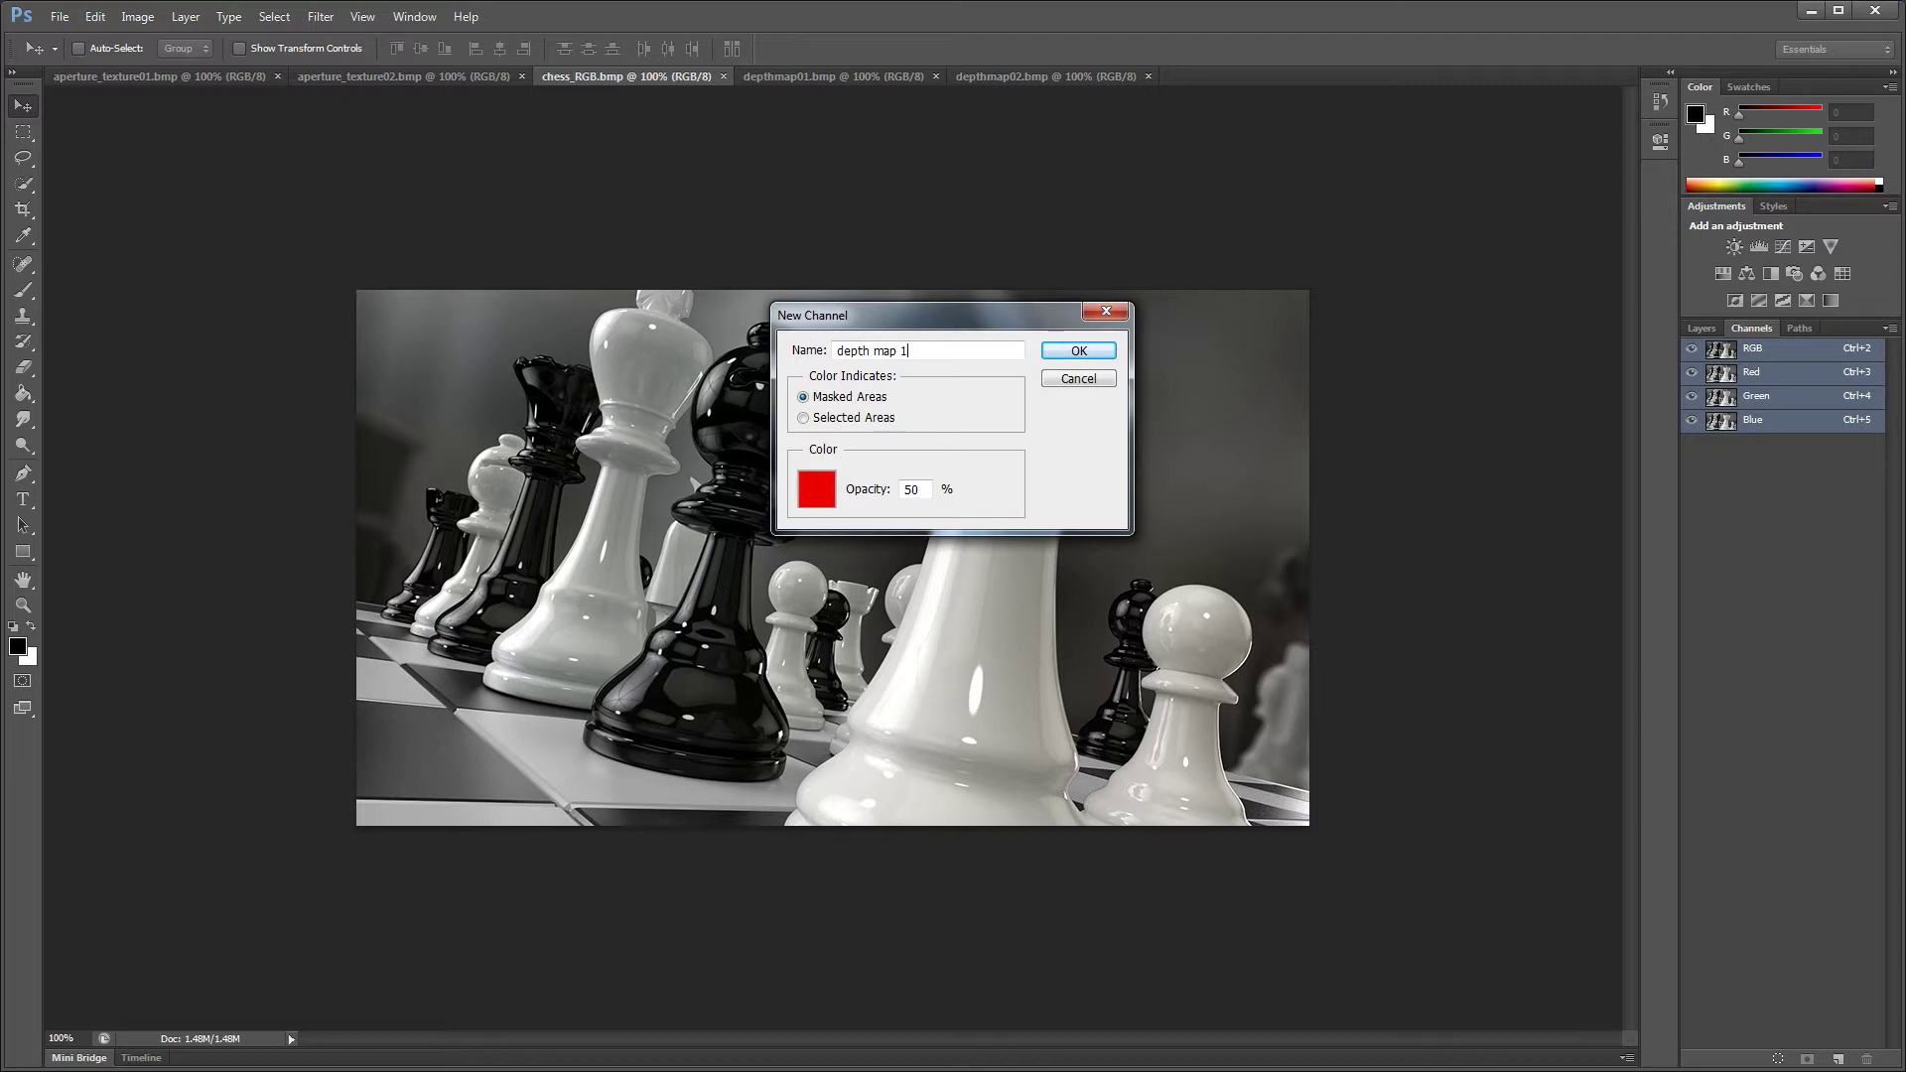
pyautogui.click(1079, 354)
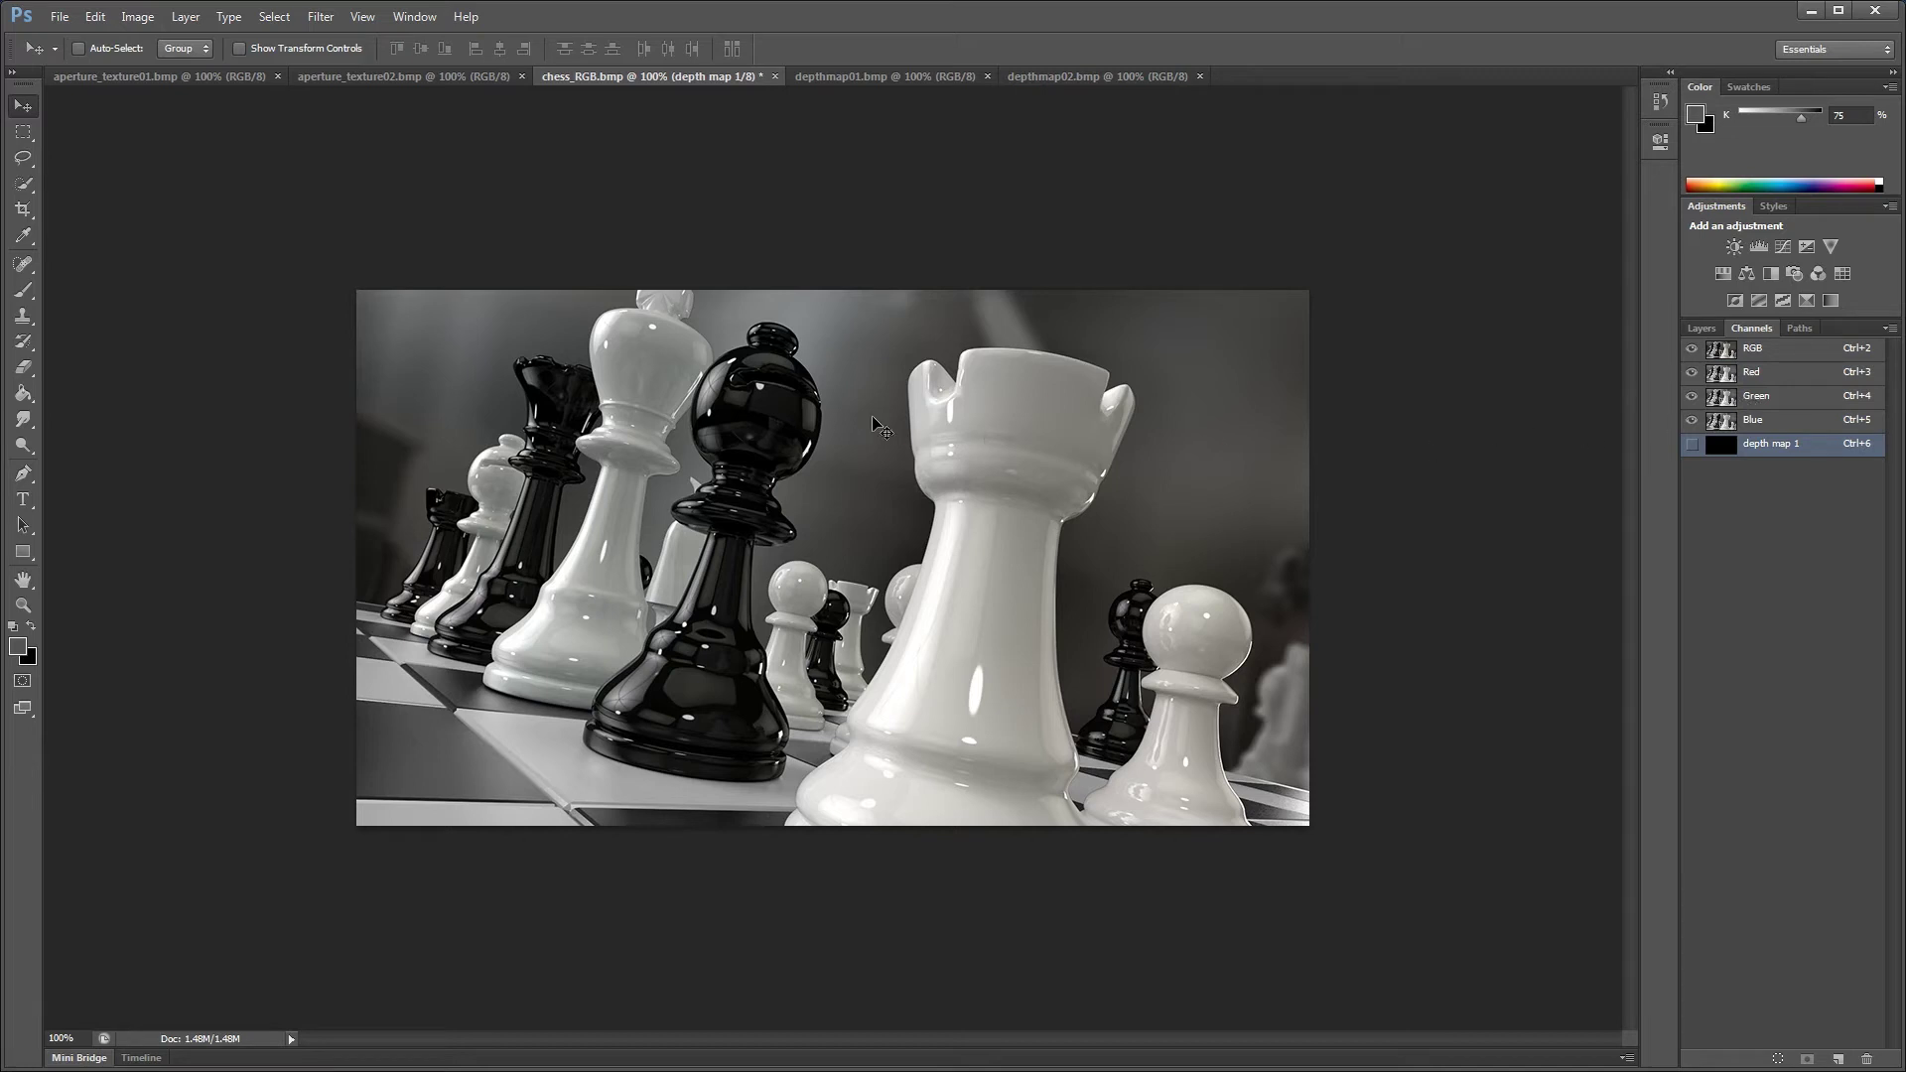
pyautogui.click(96, 17)
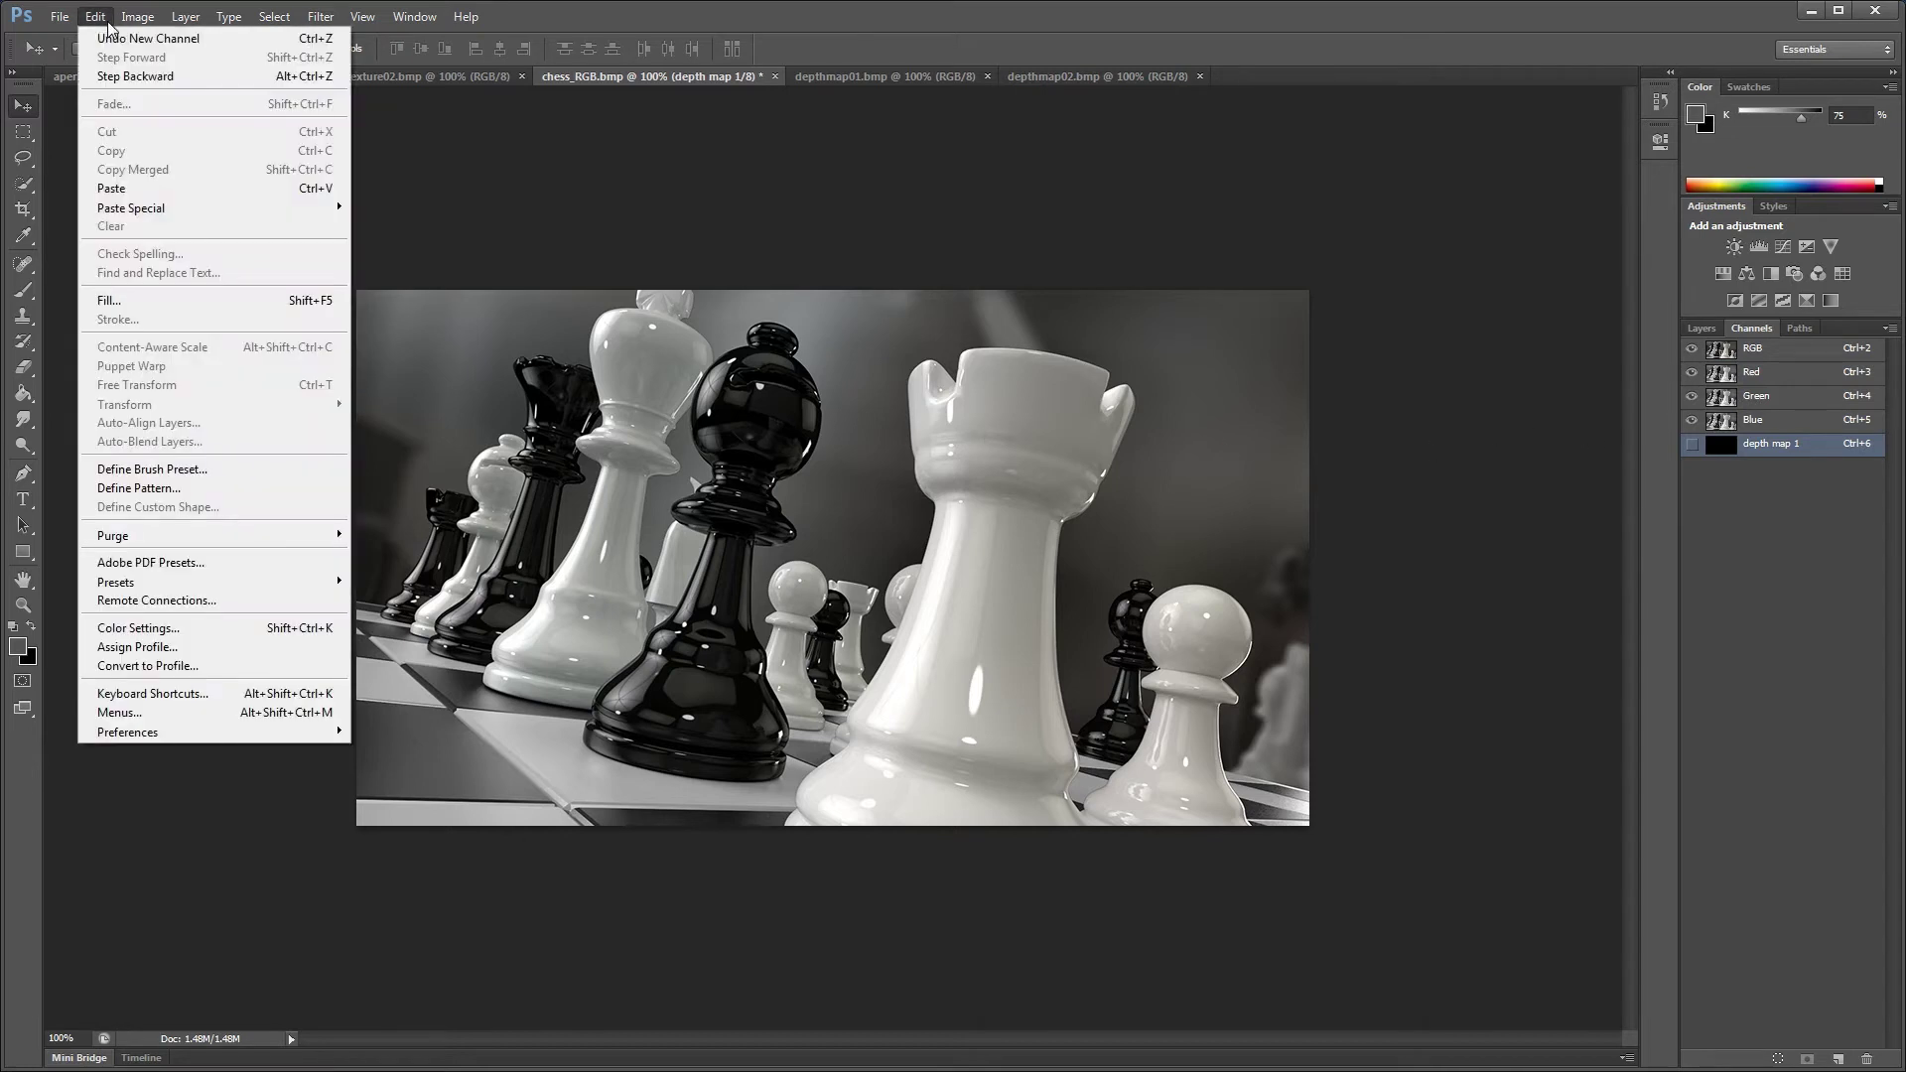
pyautogui.click(124, 188)
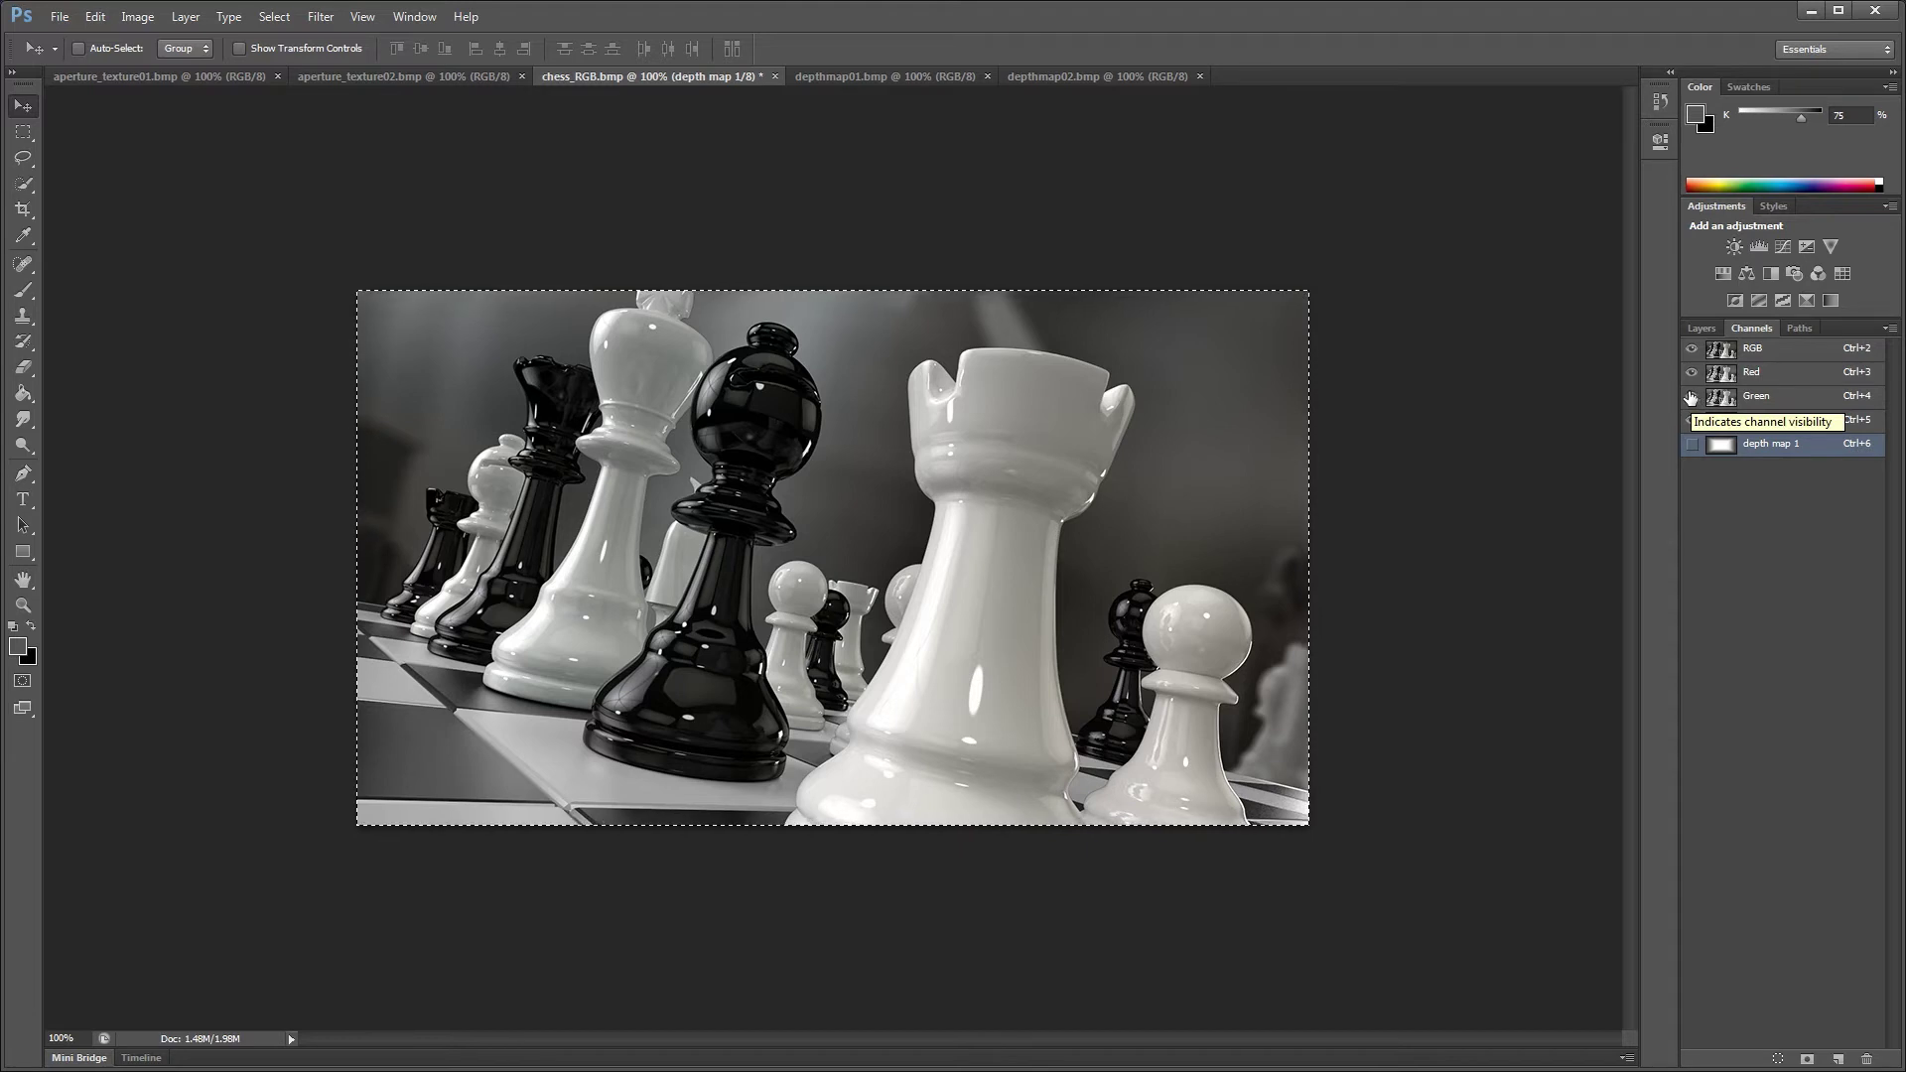
# Select all of depthmap02 and copy its cross gradient
pyautogui.click(1102, 79)
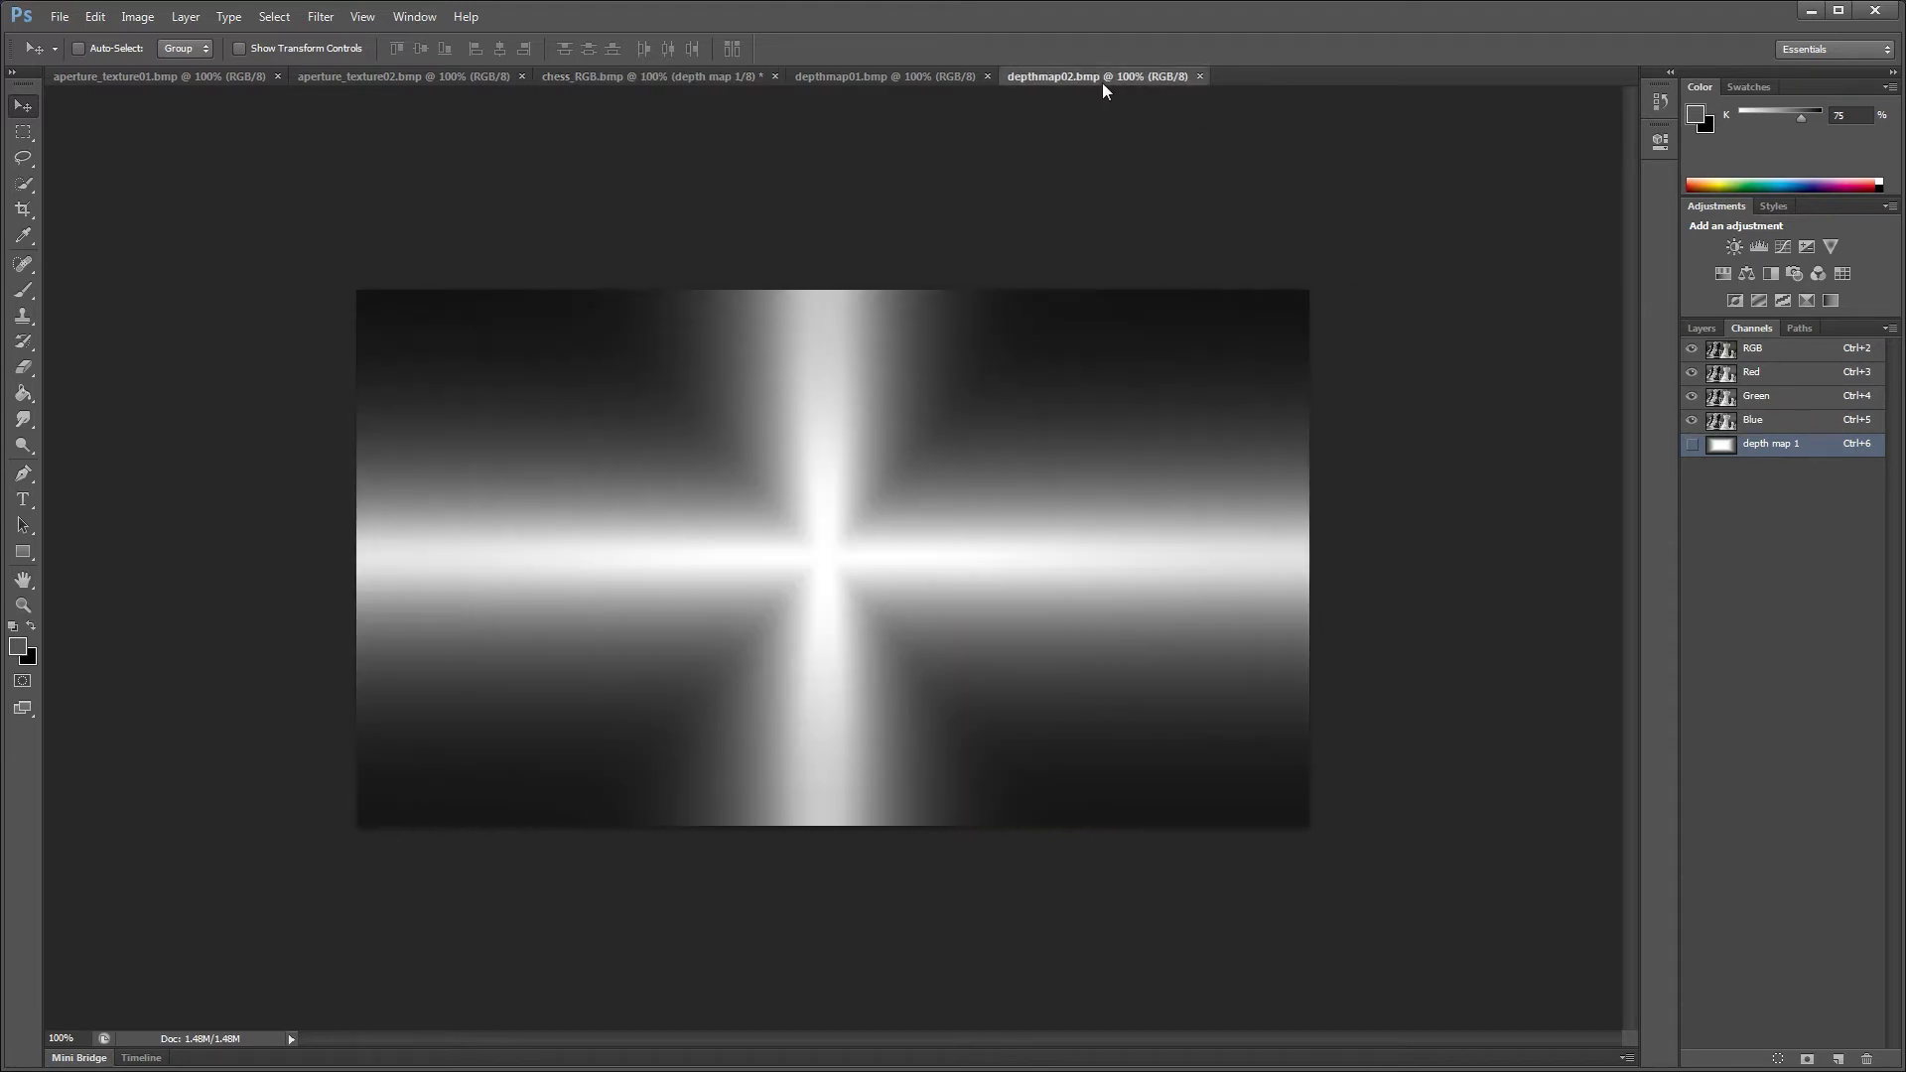
pyautogui.click(278, 19)
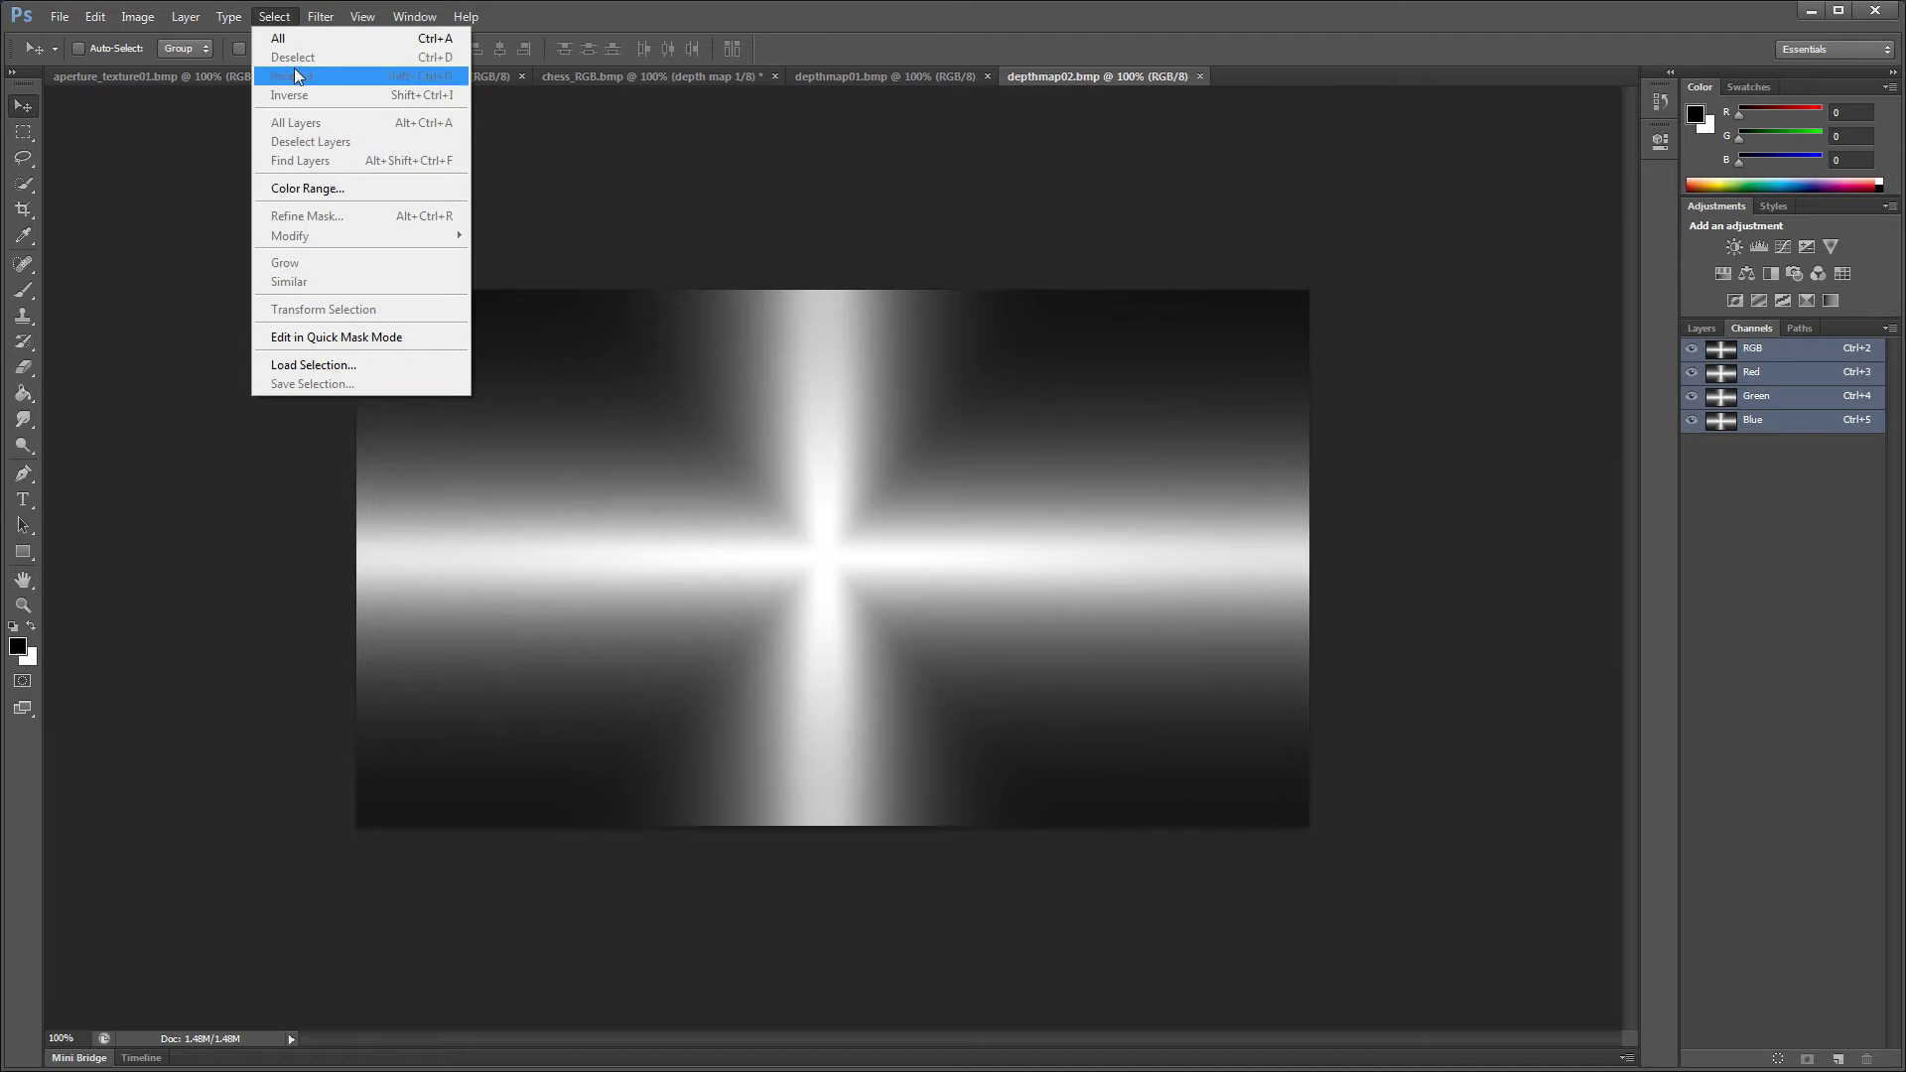
pyautogui.click(312, 39)
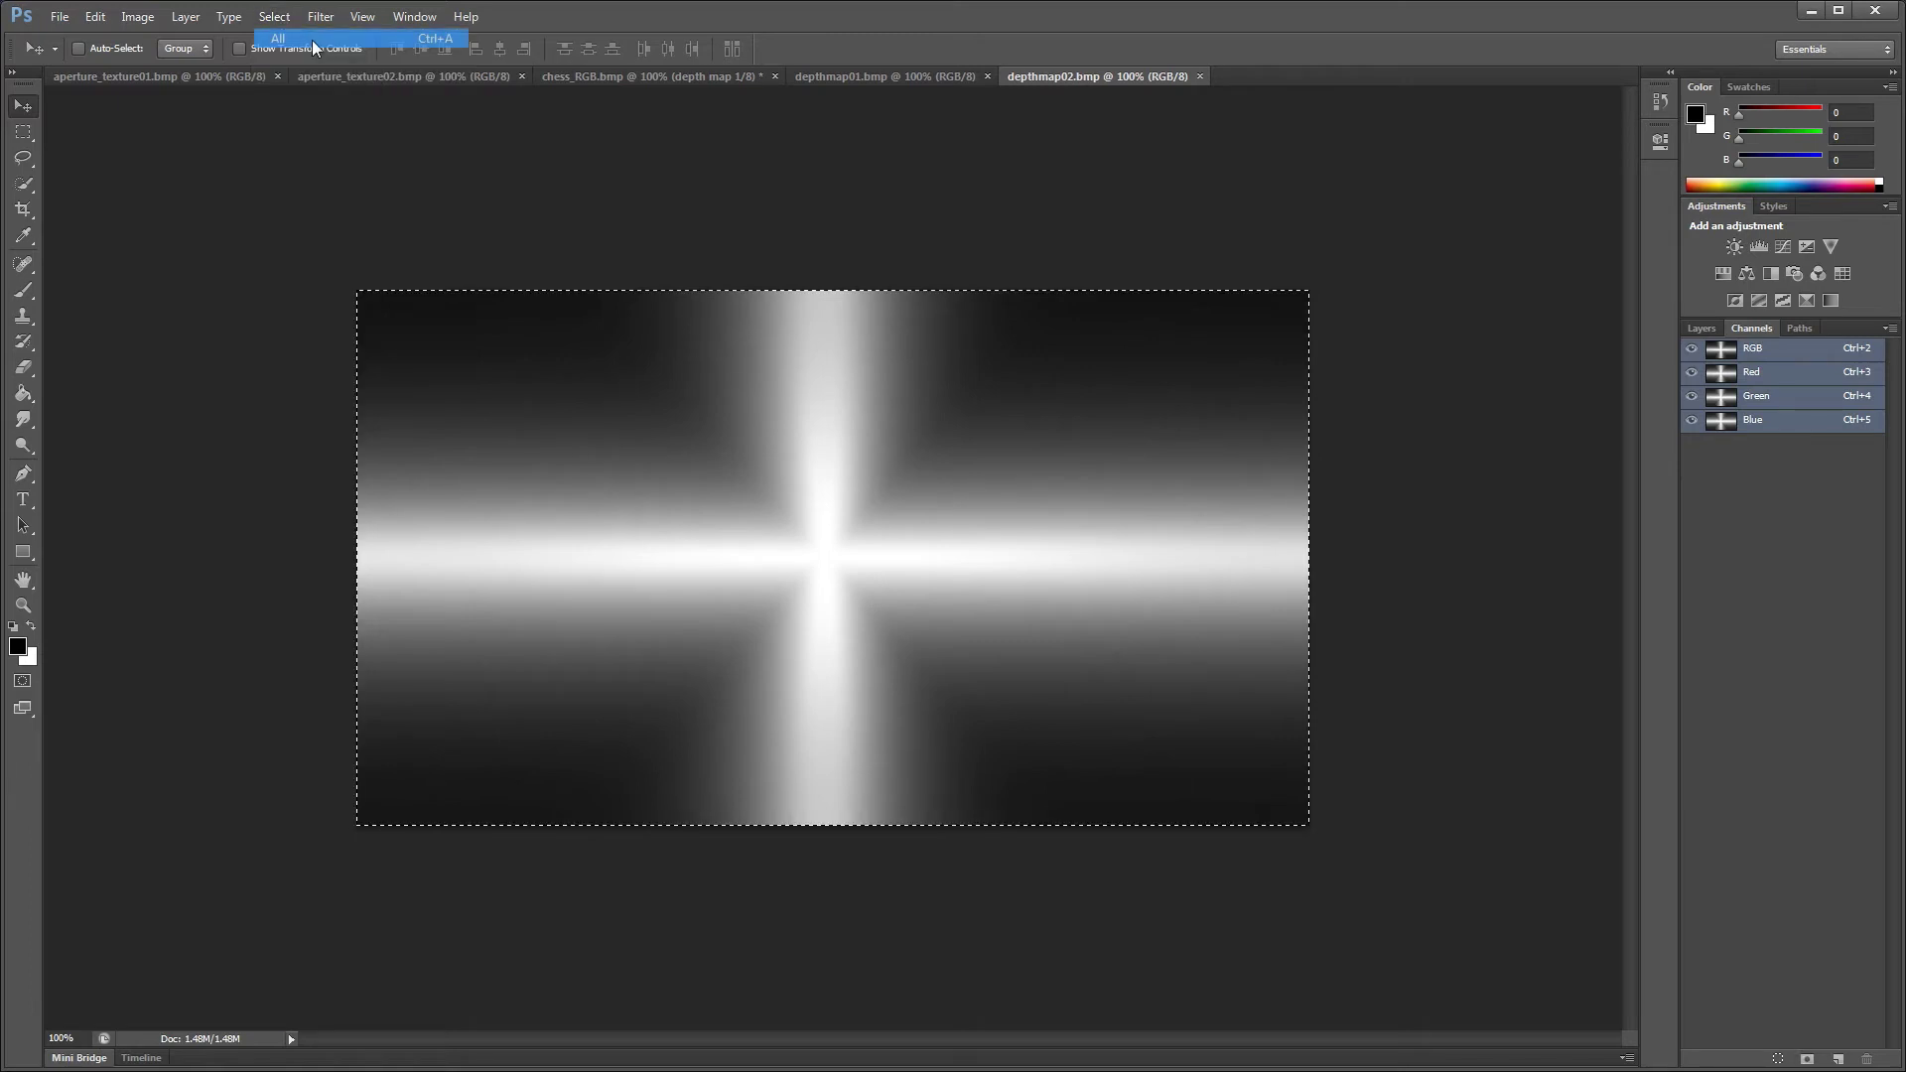
pyautogui.click(95, 17)
pyautogui.click(135, 152)
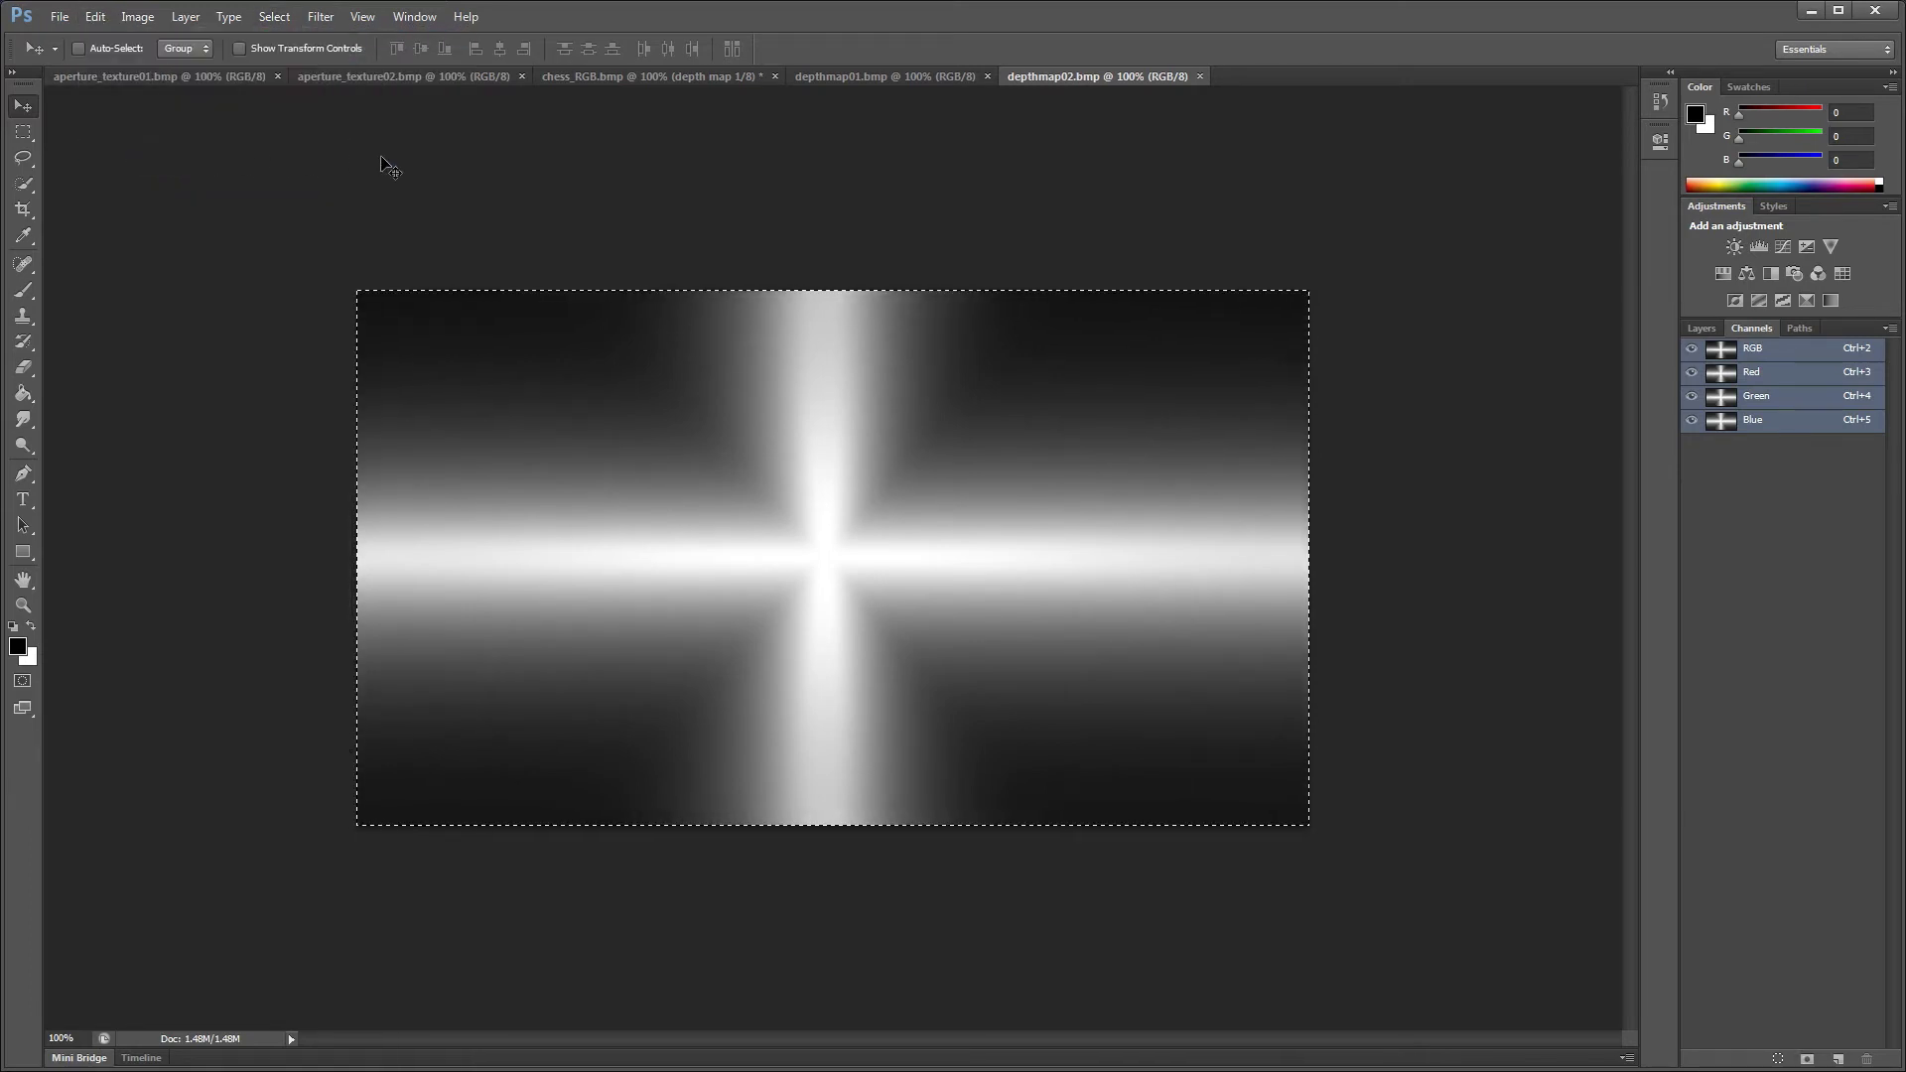
# Add a 'depth map 2' channel to chess_RGB and paste the cross gradient into it
pyautogui.click(598, 80)
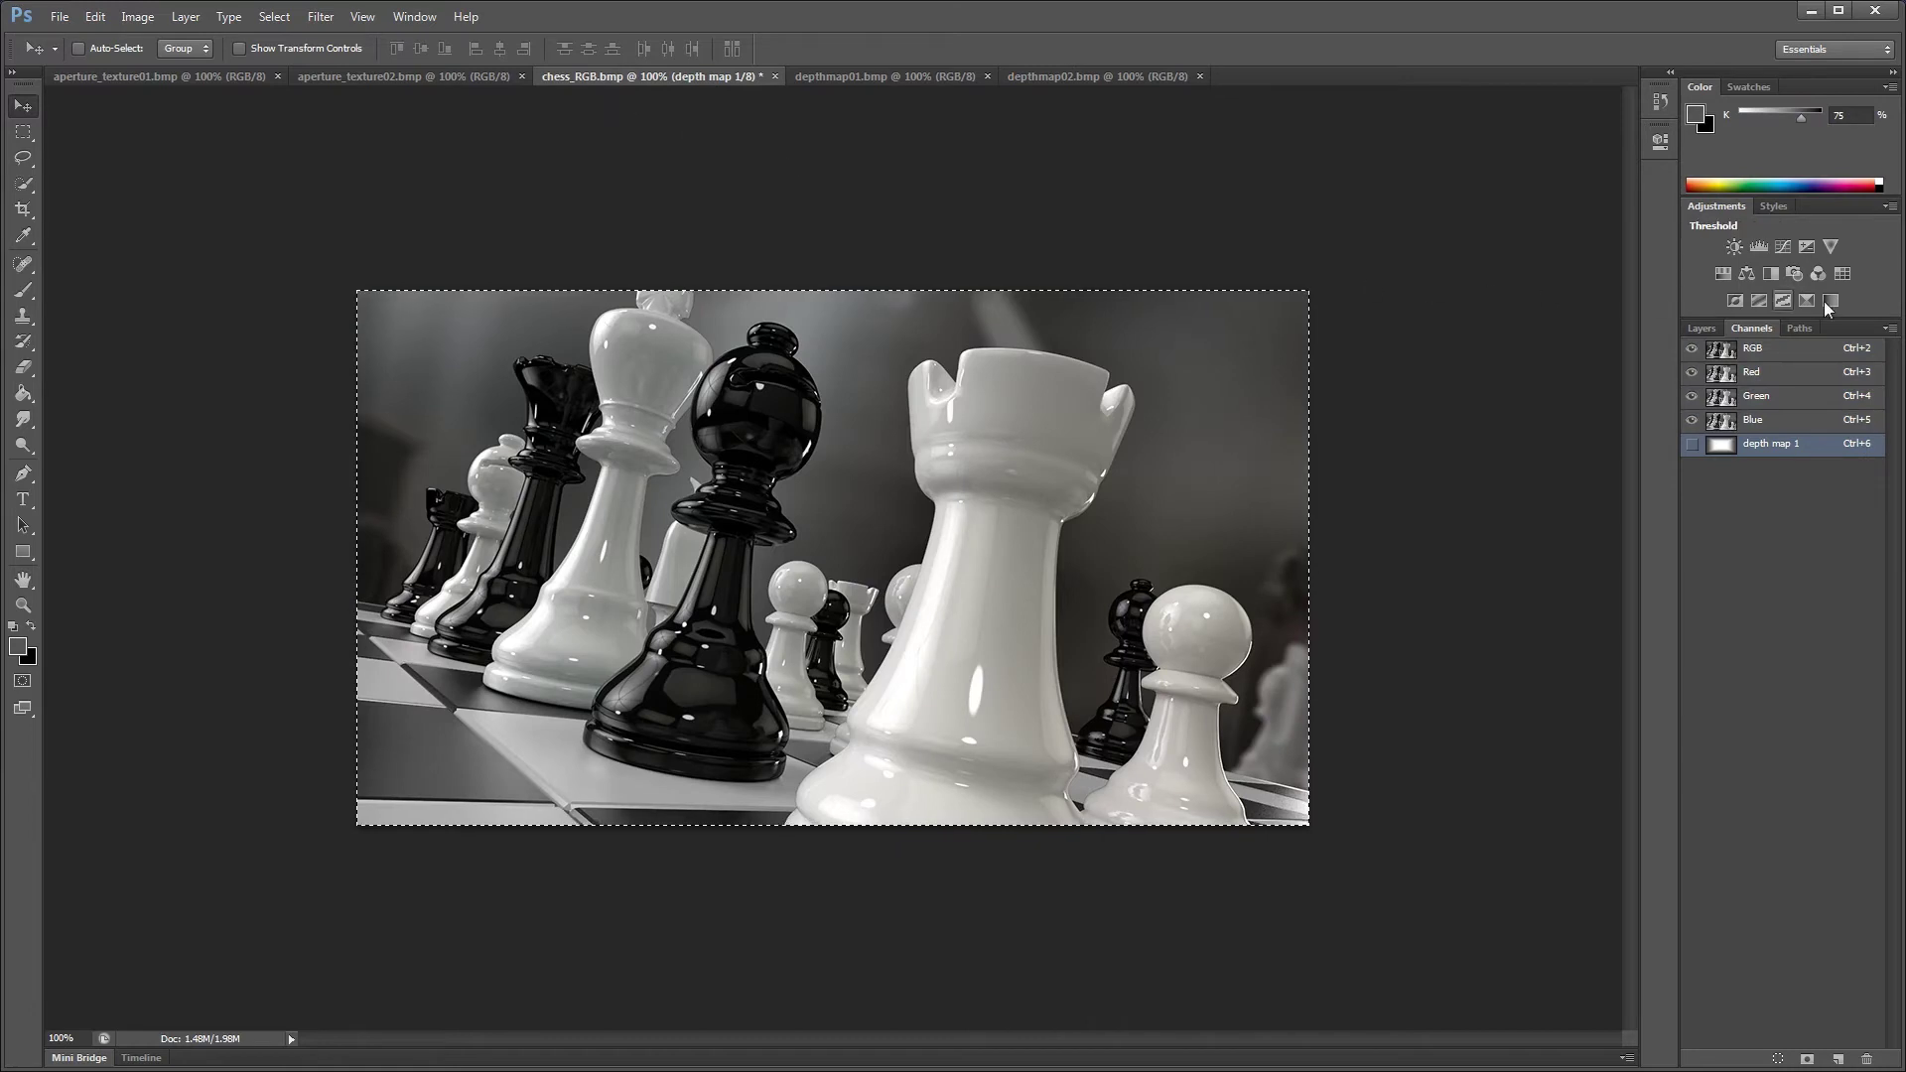
pyautogui.click(1890, 328)
pyautogui.click(1879, 341)
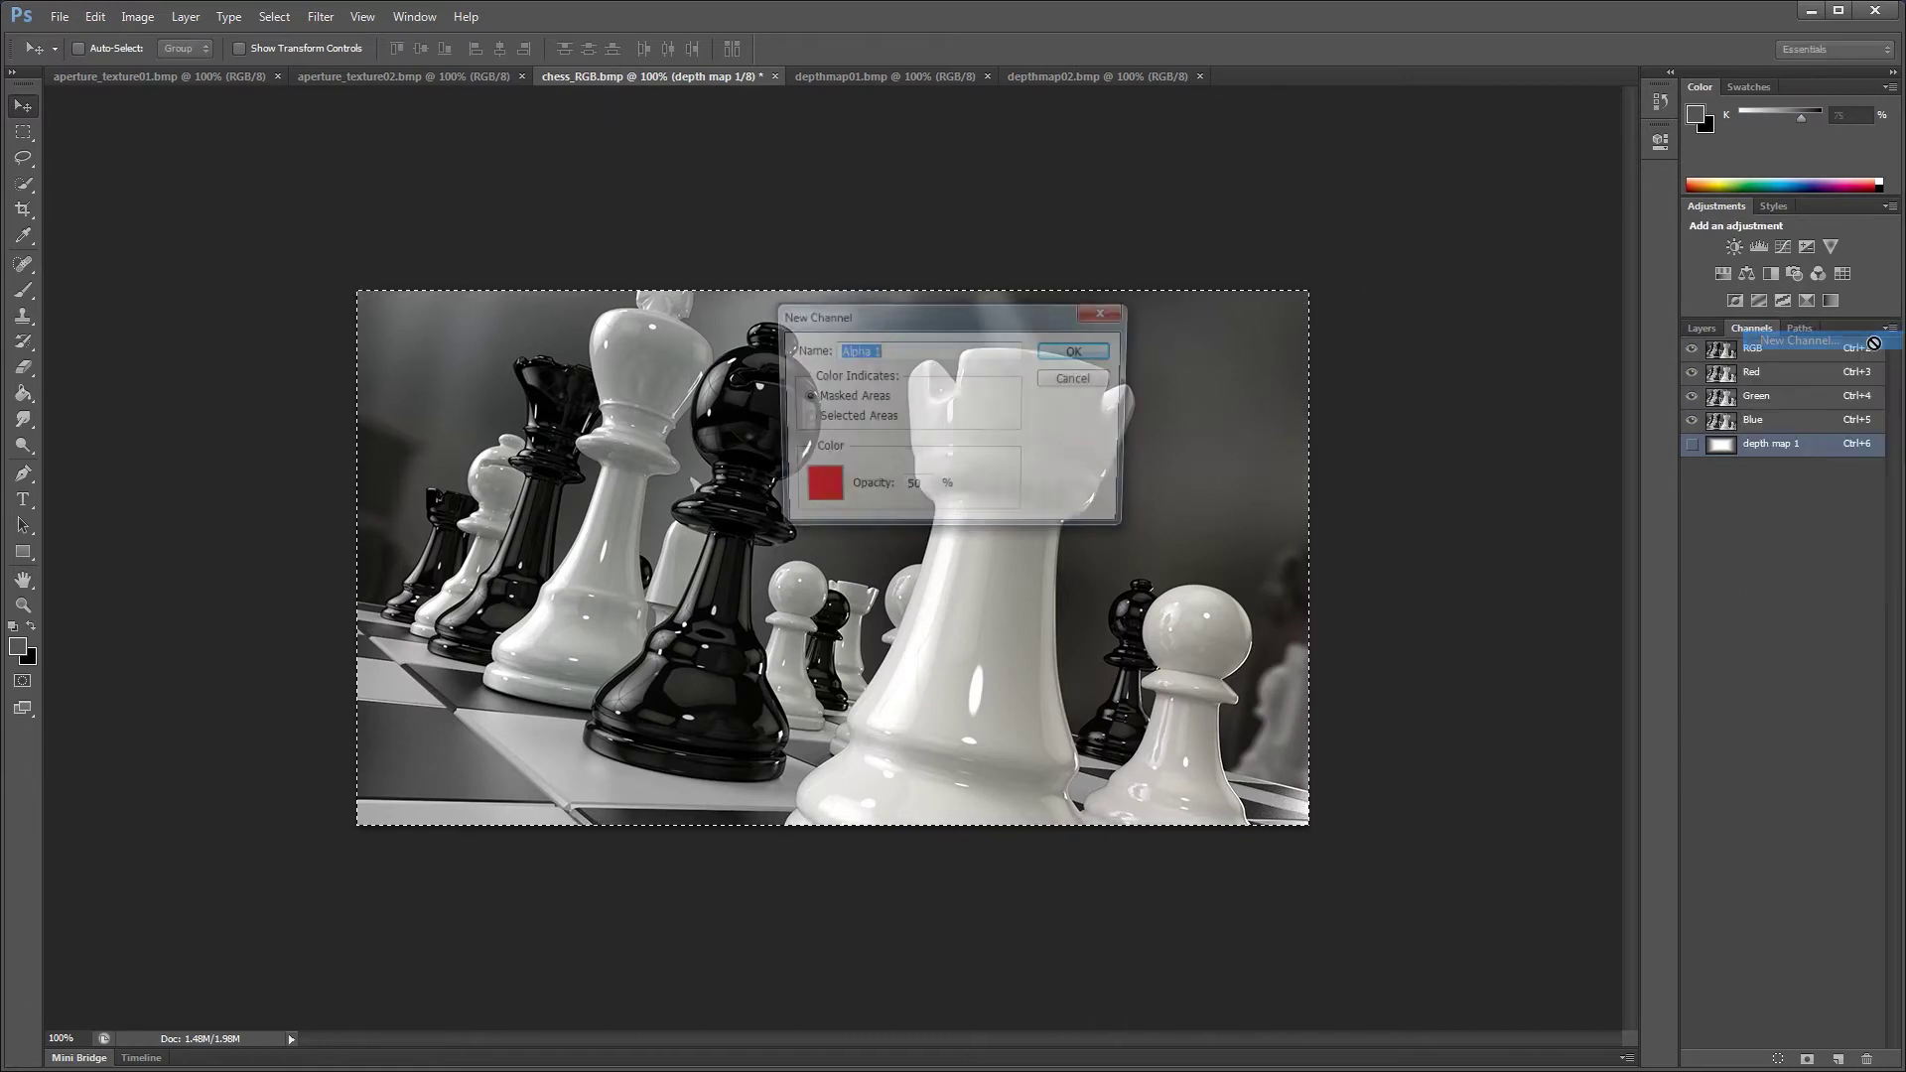
pyautogui.write('dep')
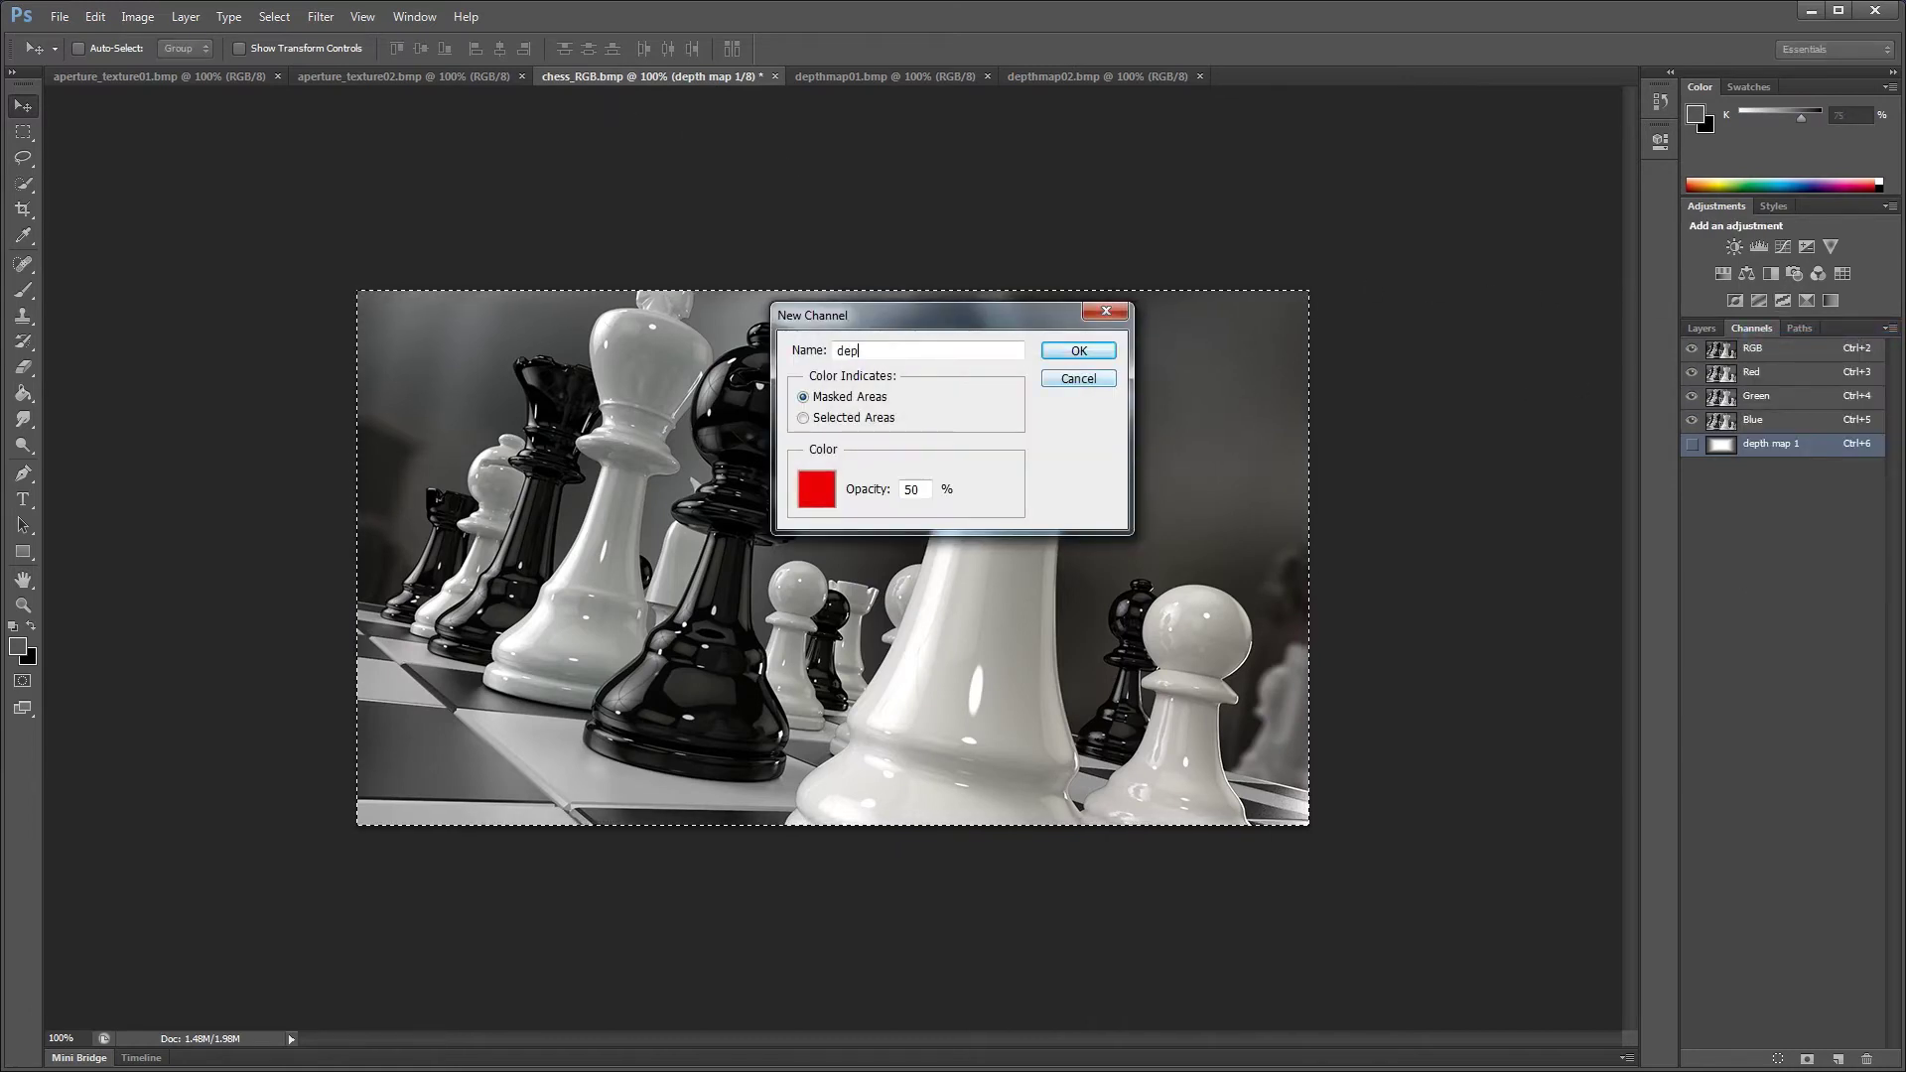
pyautogui.write('th map 2')
pyautogui.click(1077, 351)
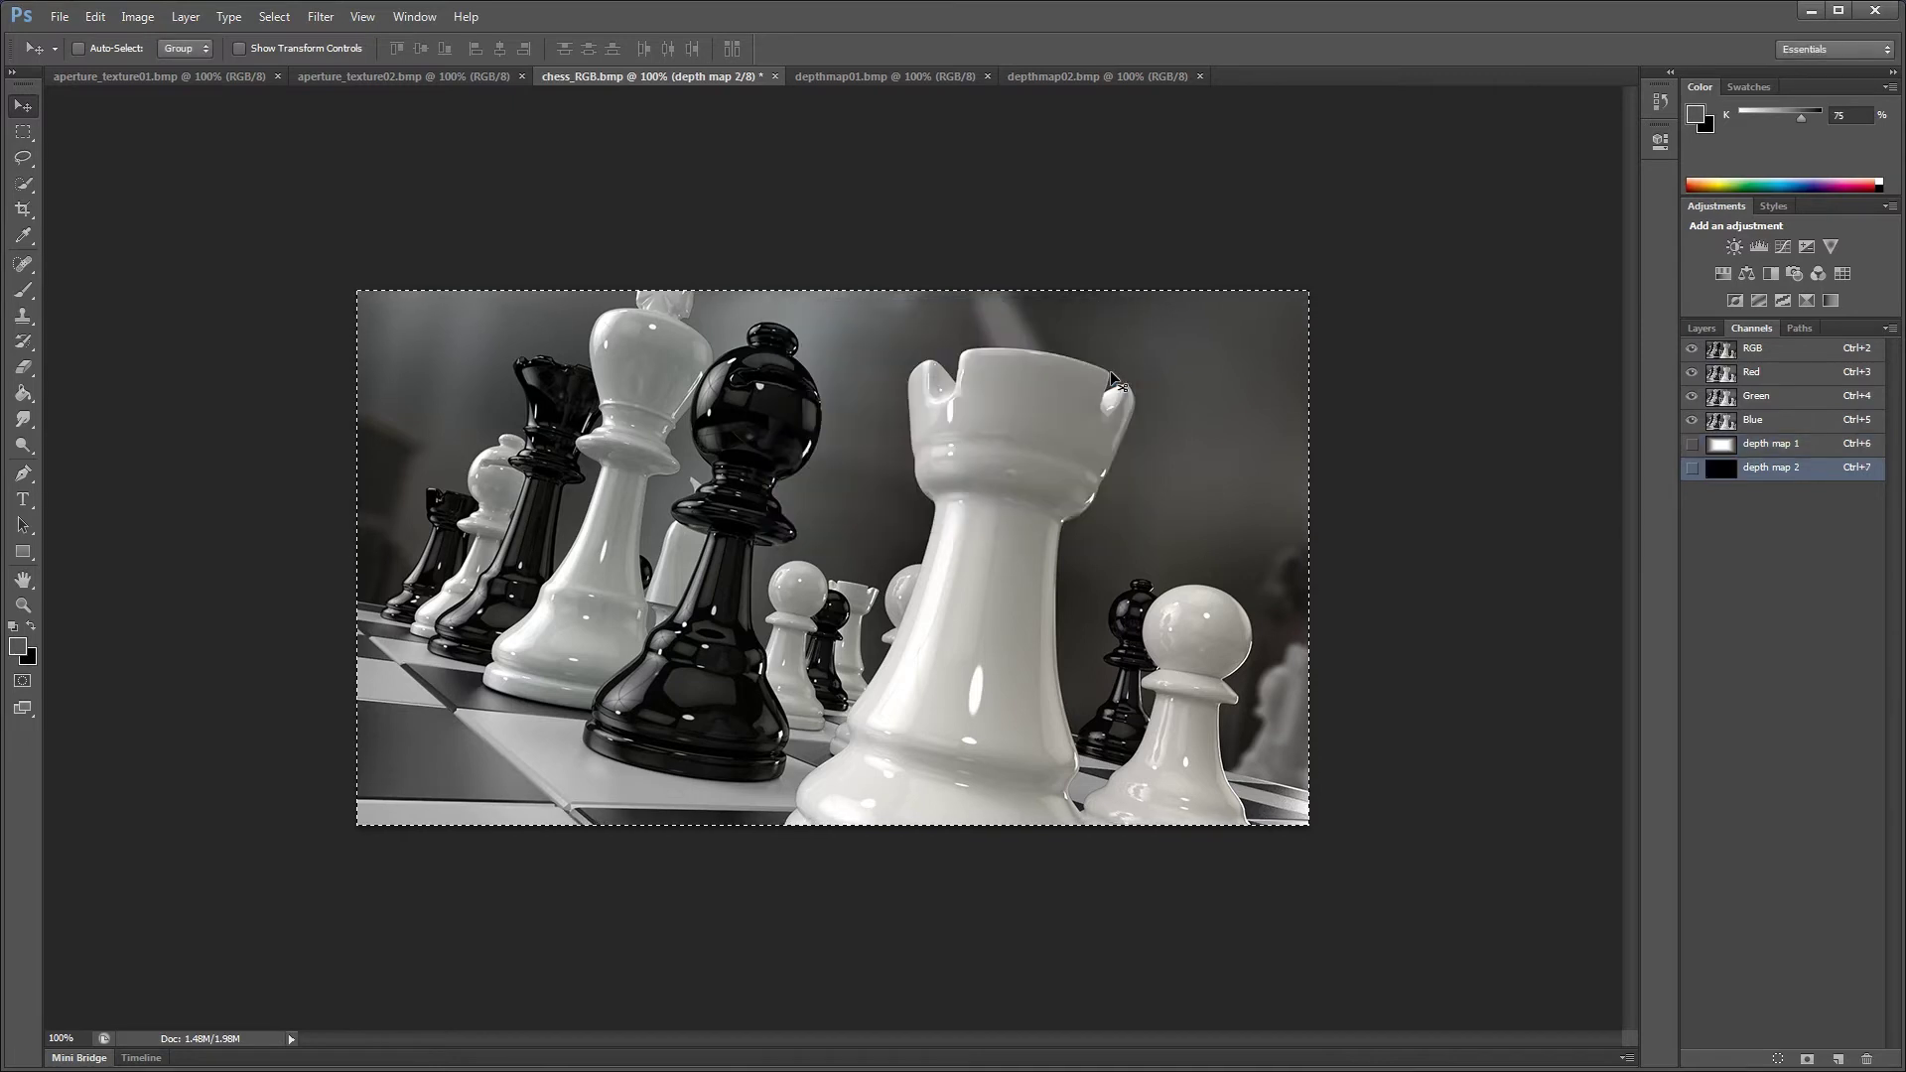
pyautogui.click(95, 17)
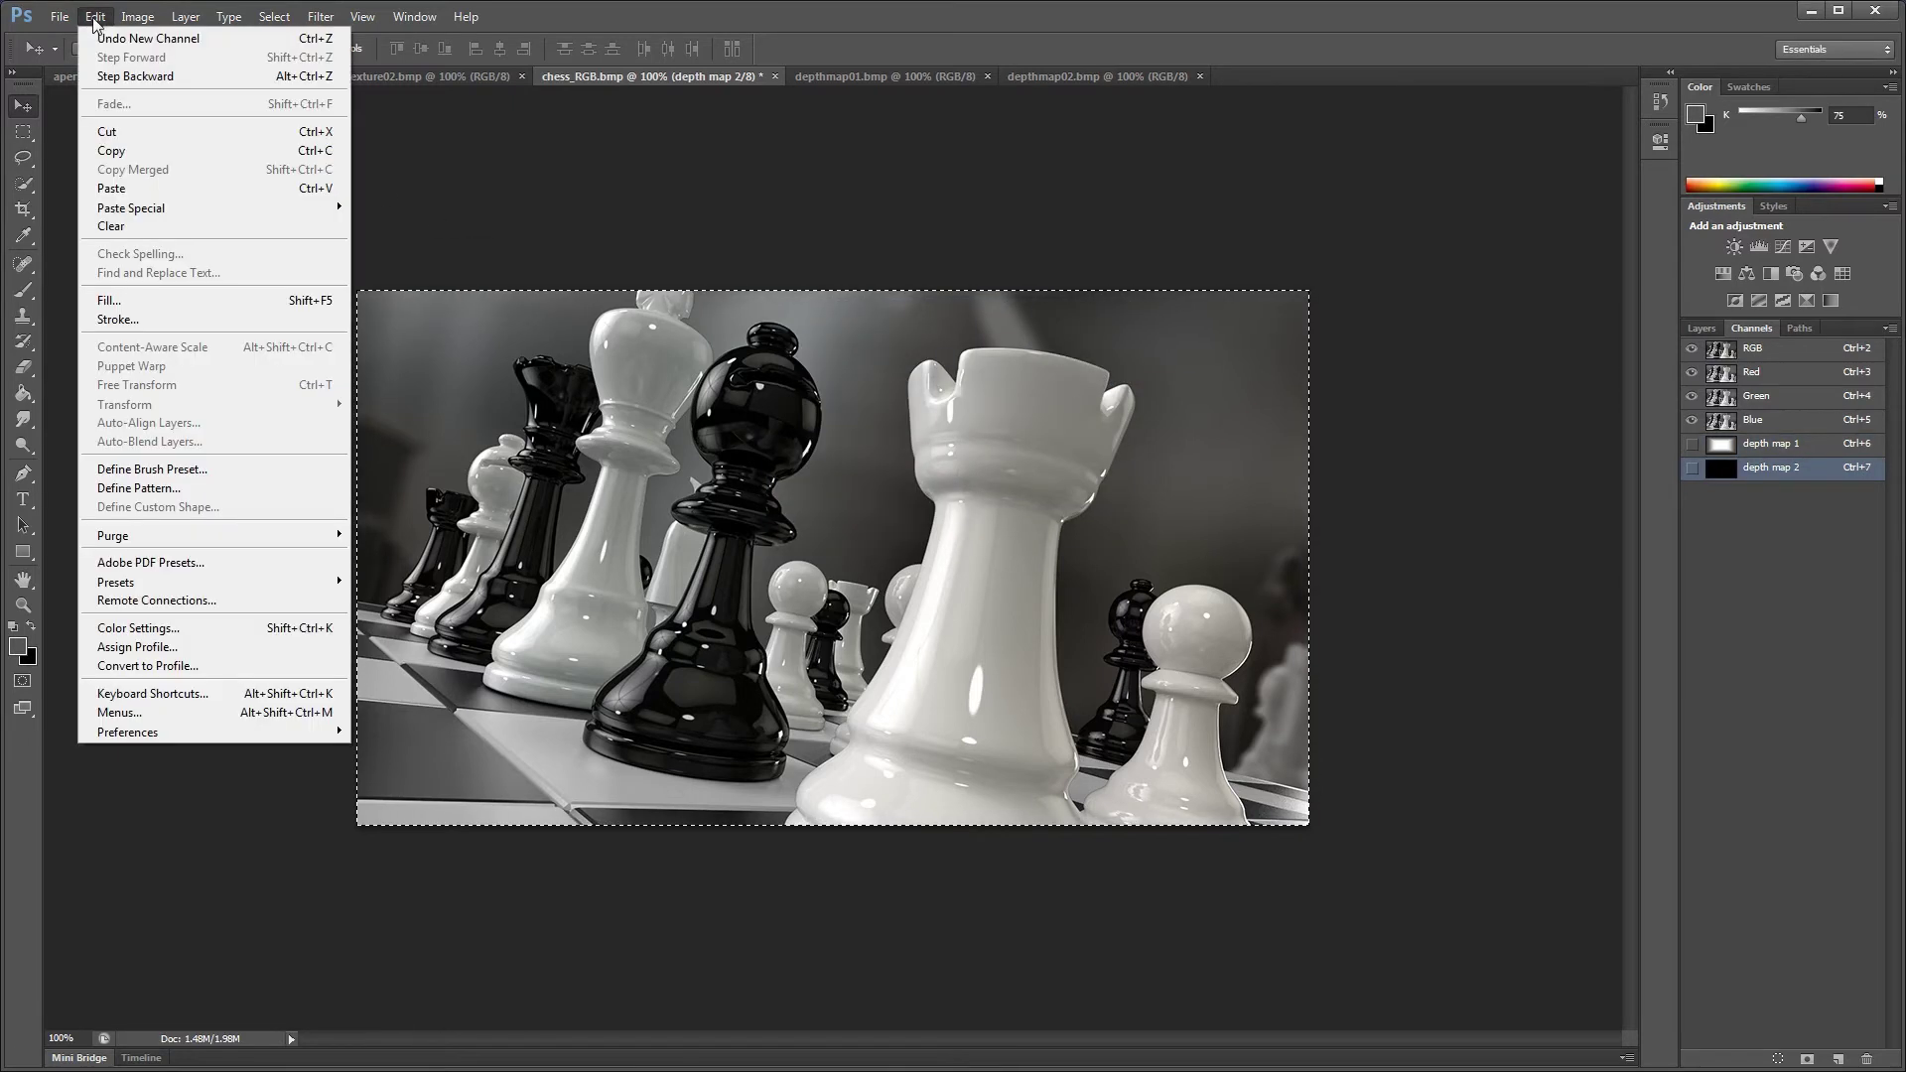
pyautogui.click(149, 188)
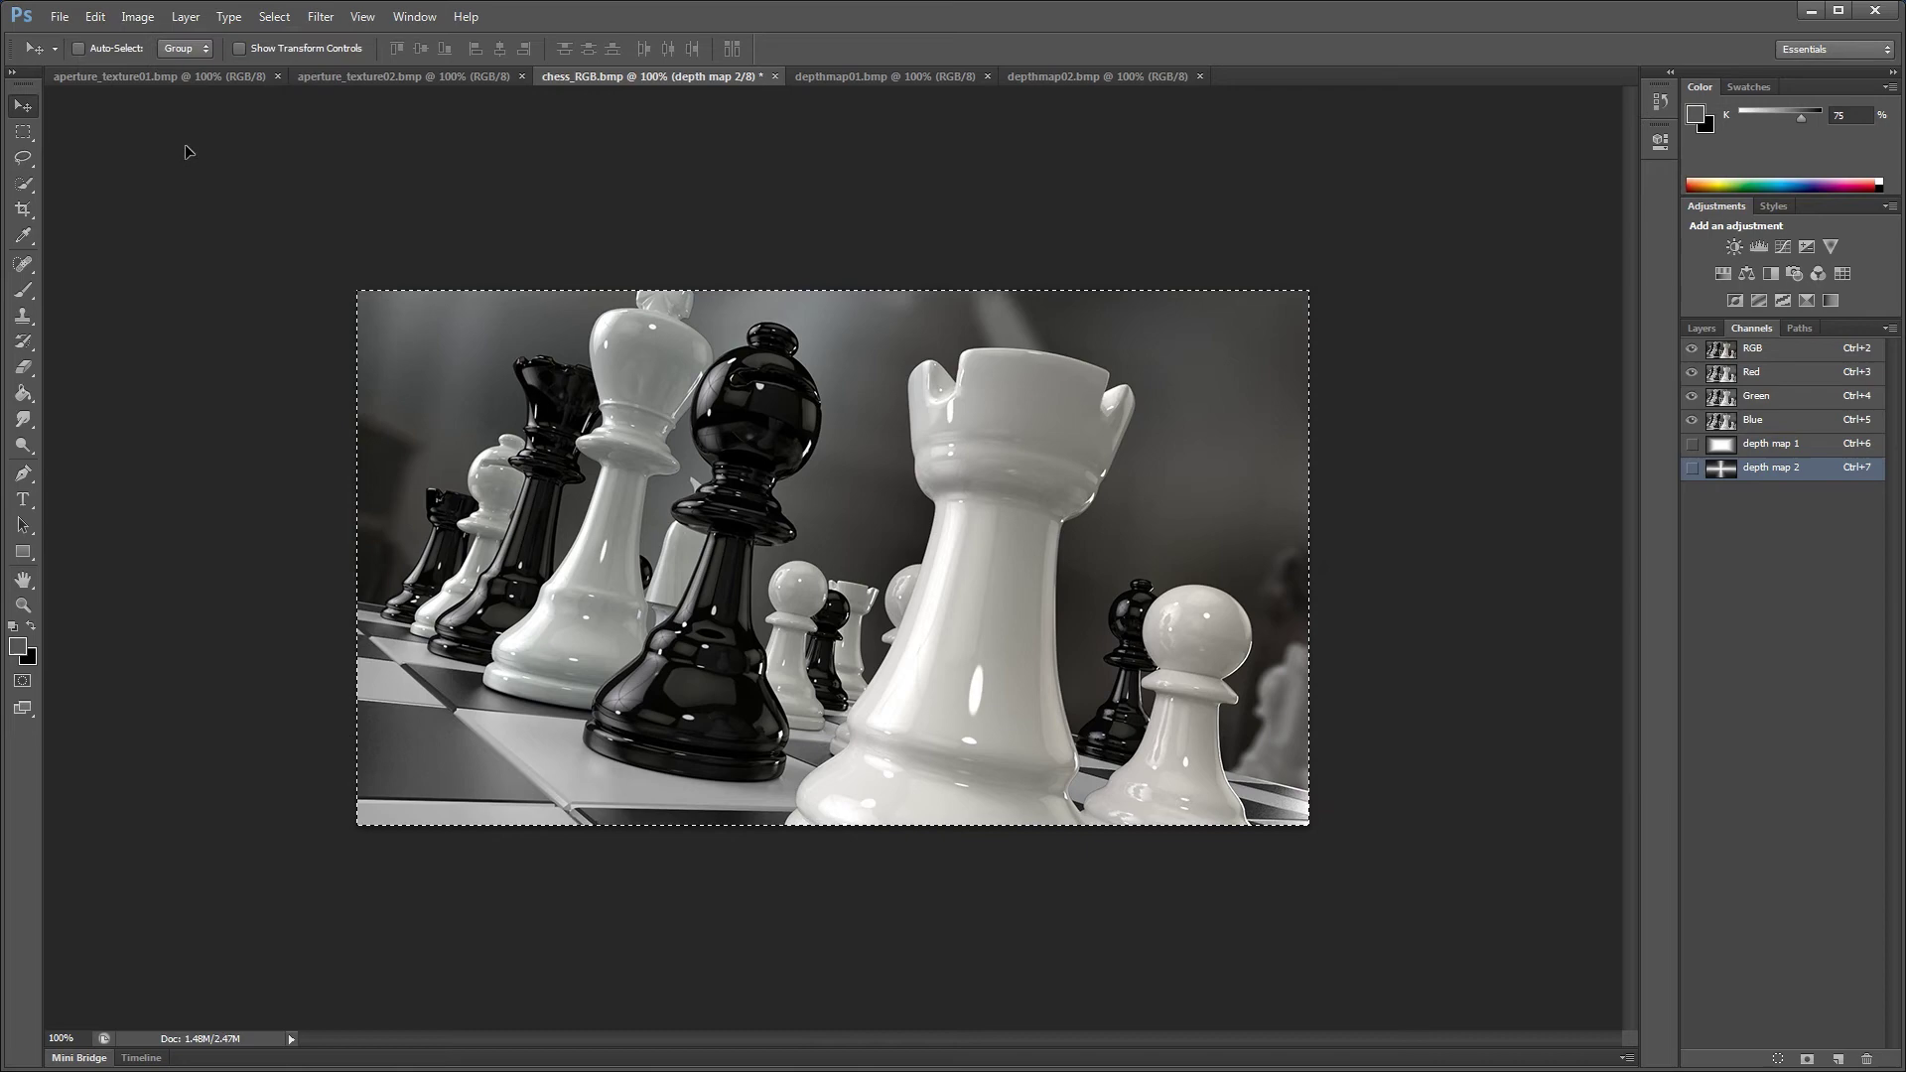
# Copy the whole aperture_texture01 image and return to the chess_RGB photo
pyautogui.click(190, 77)
pyautogui.click(274, 17)
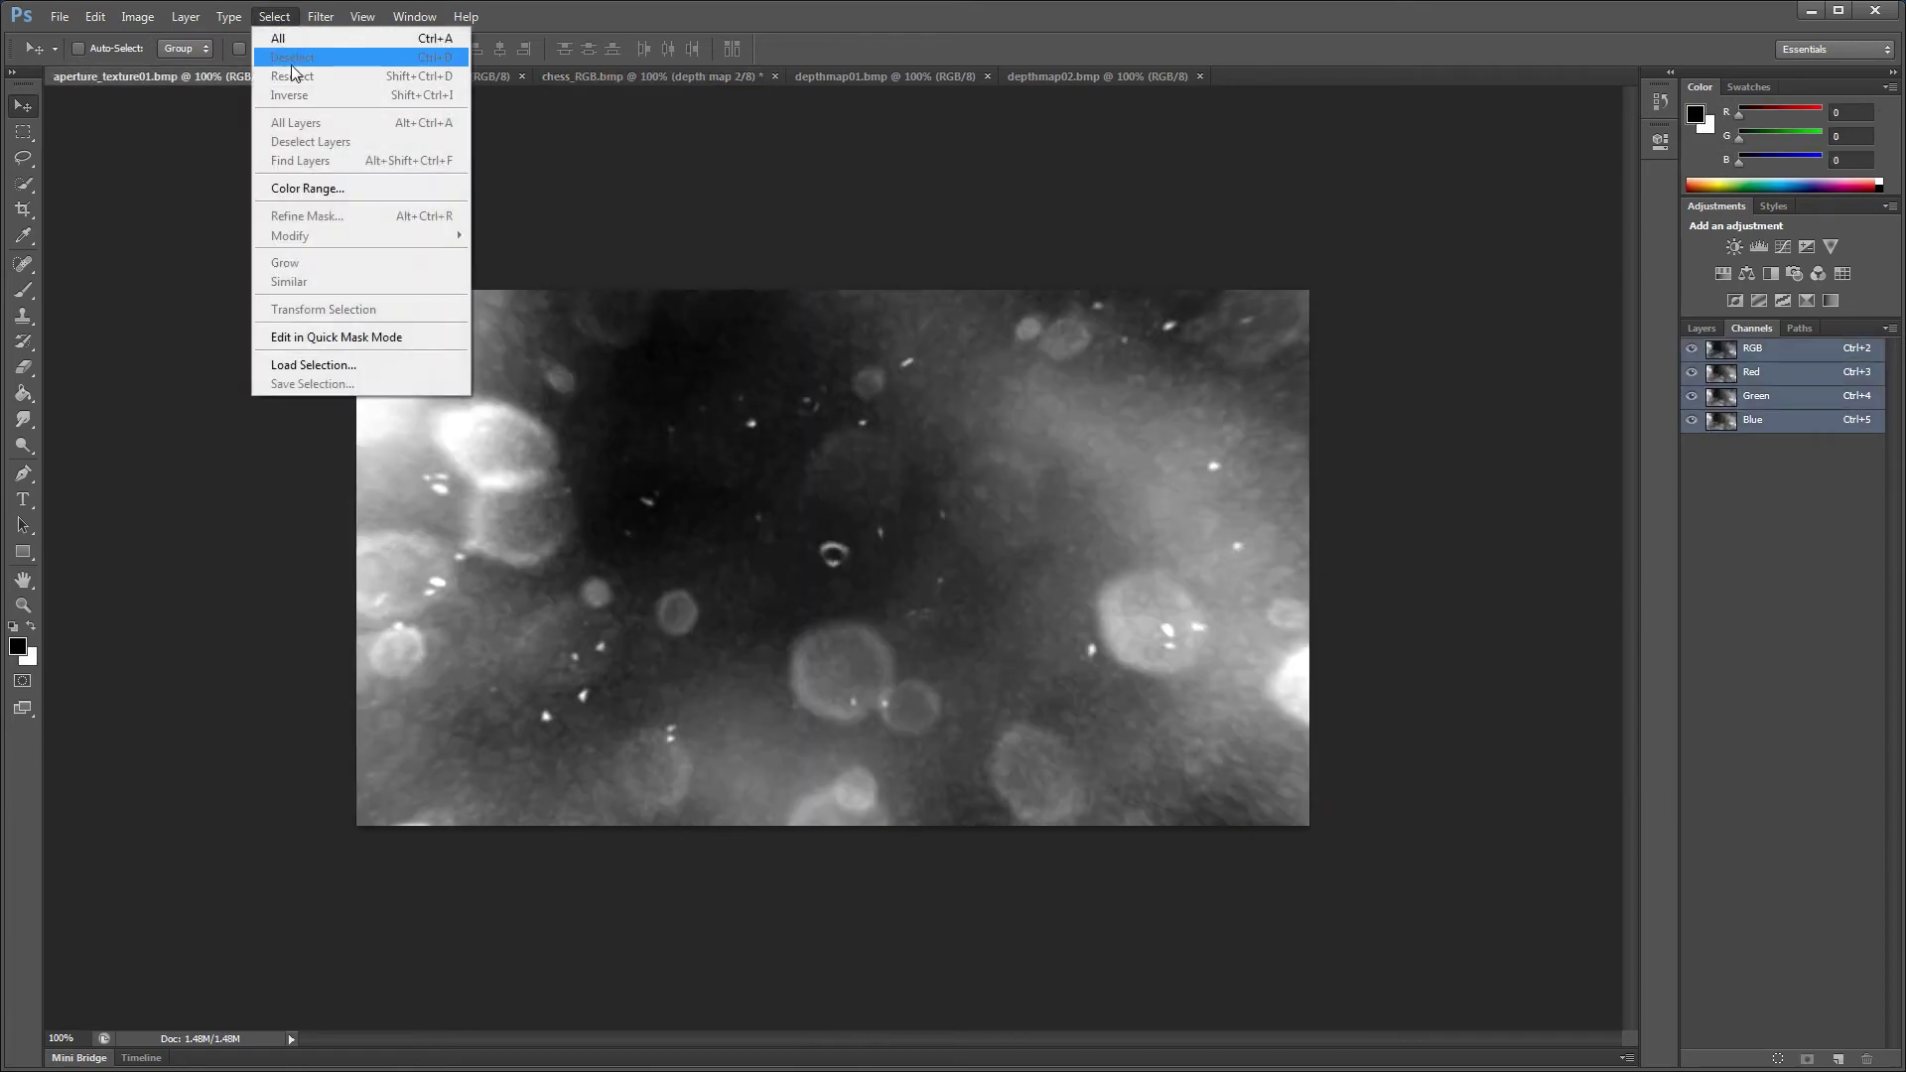
pyautogui.click(286, 38)
pyautogui.click(95, 17)
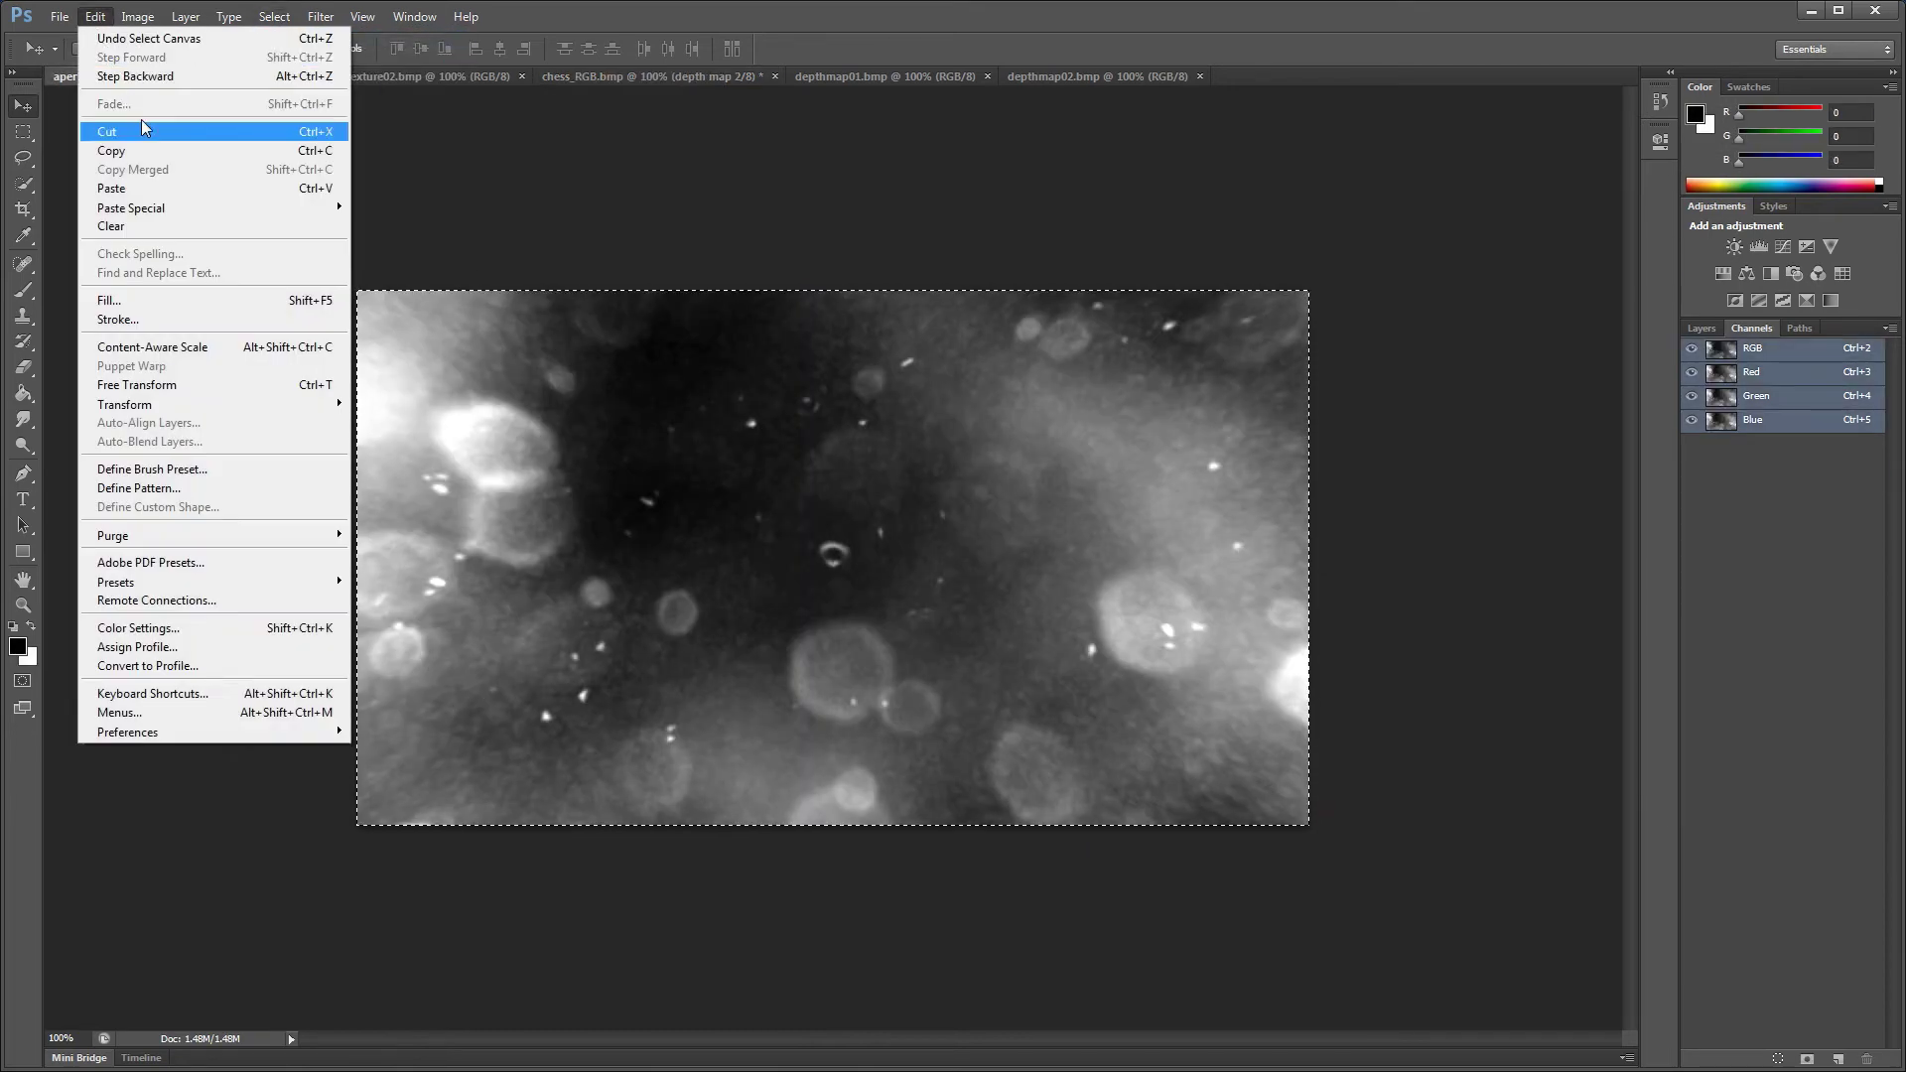
pyautogui.click(151, 150)
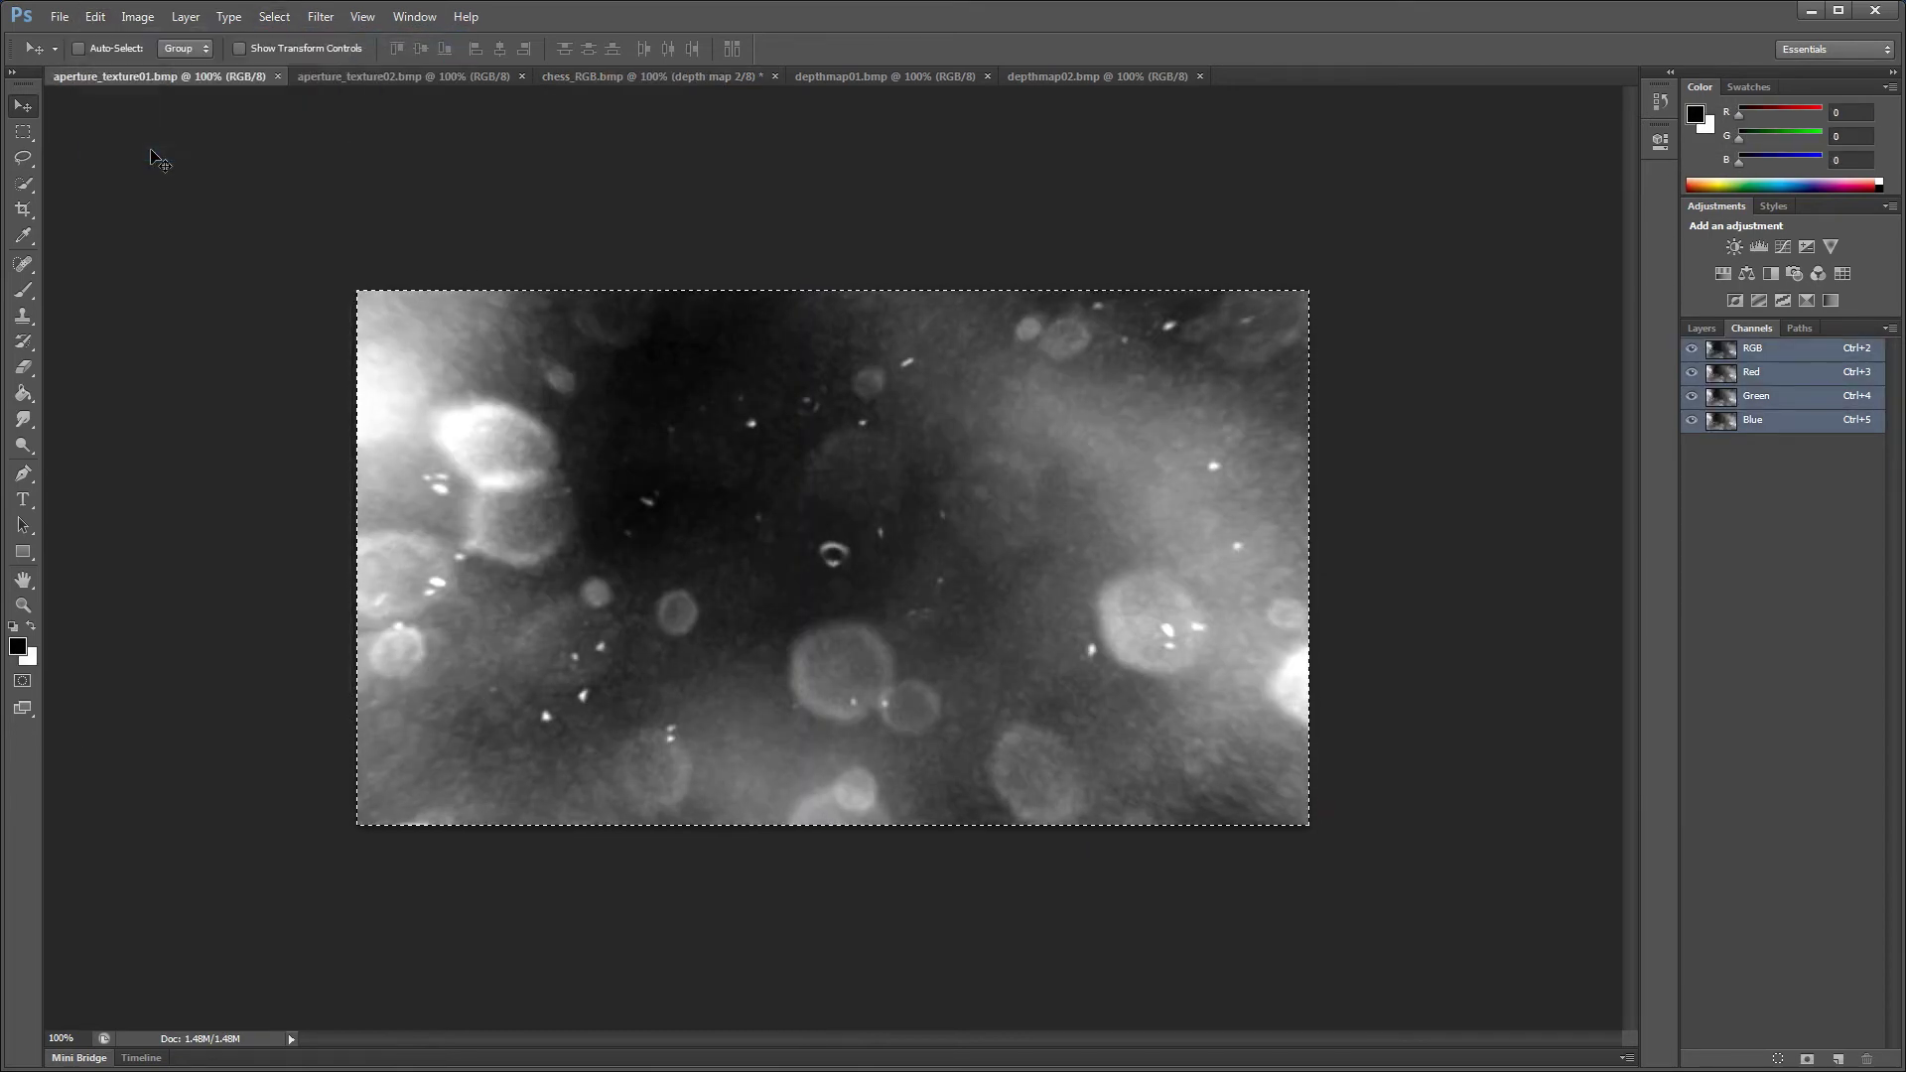
pyautogui.click(722, 80)
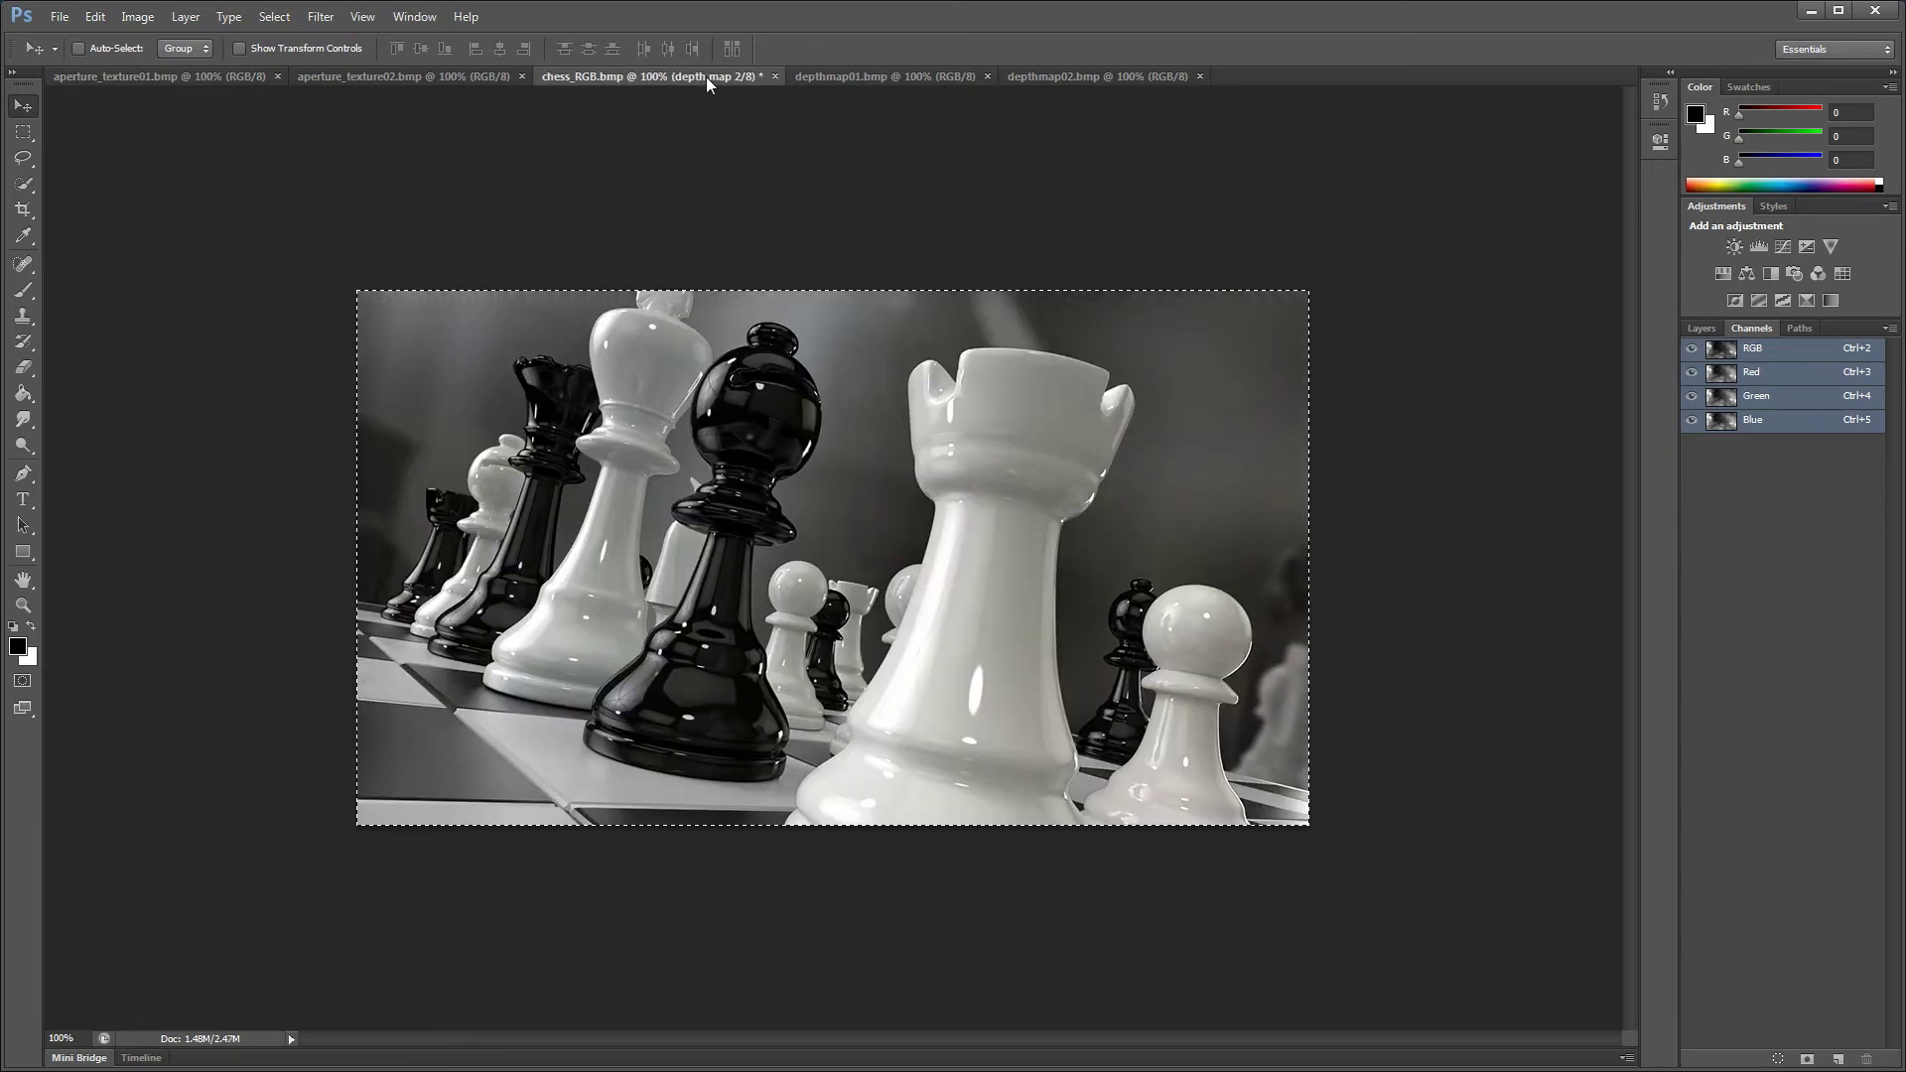
# Create an 'aperture texture 1' channel in the chess photo and paste the copied texture into it
pyautogui.click(1891, 333)
pyautogui.click(1866, 342)
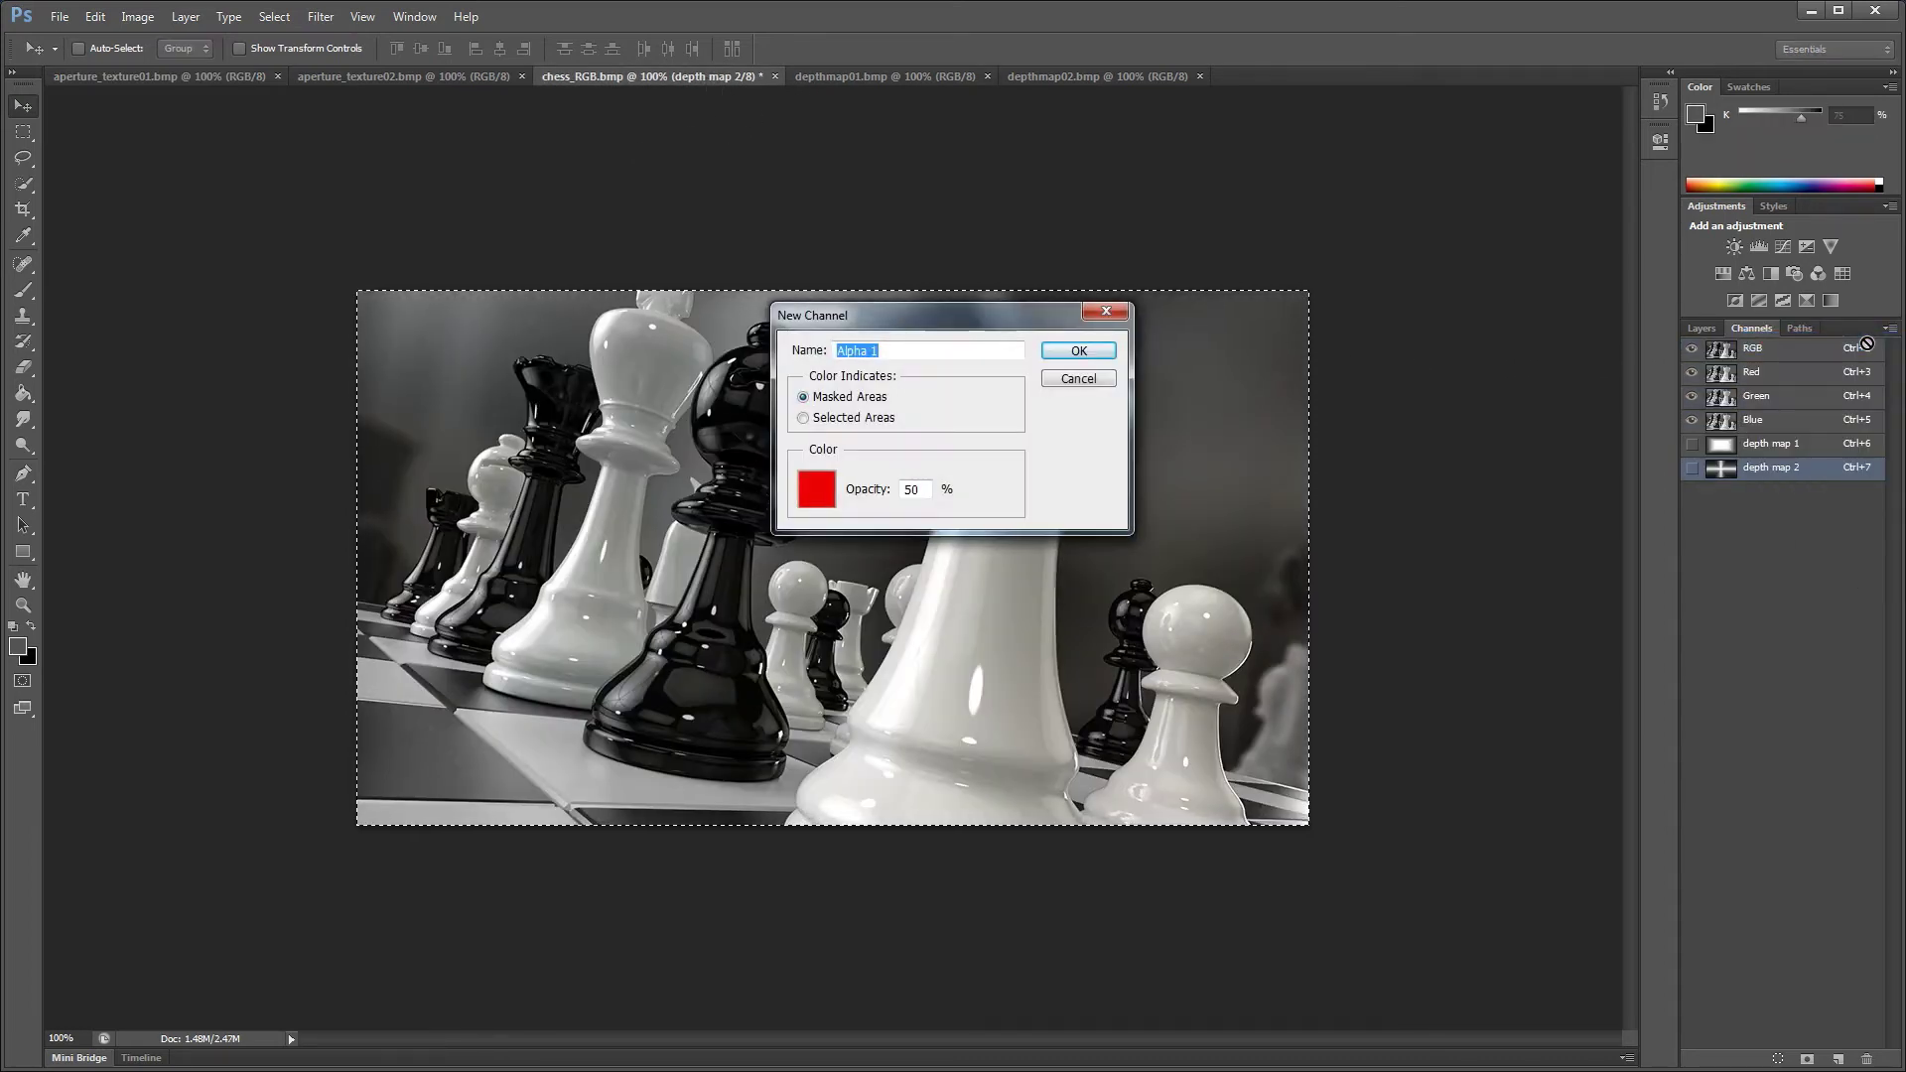
pyautogui.write('aperture te')
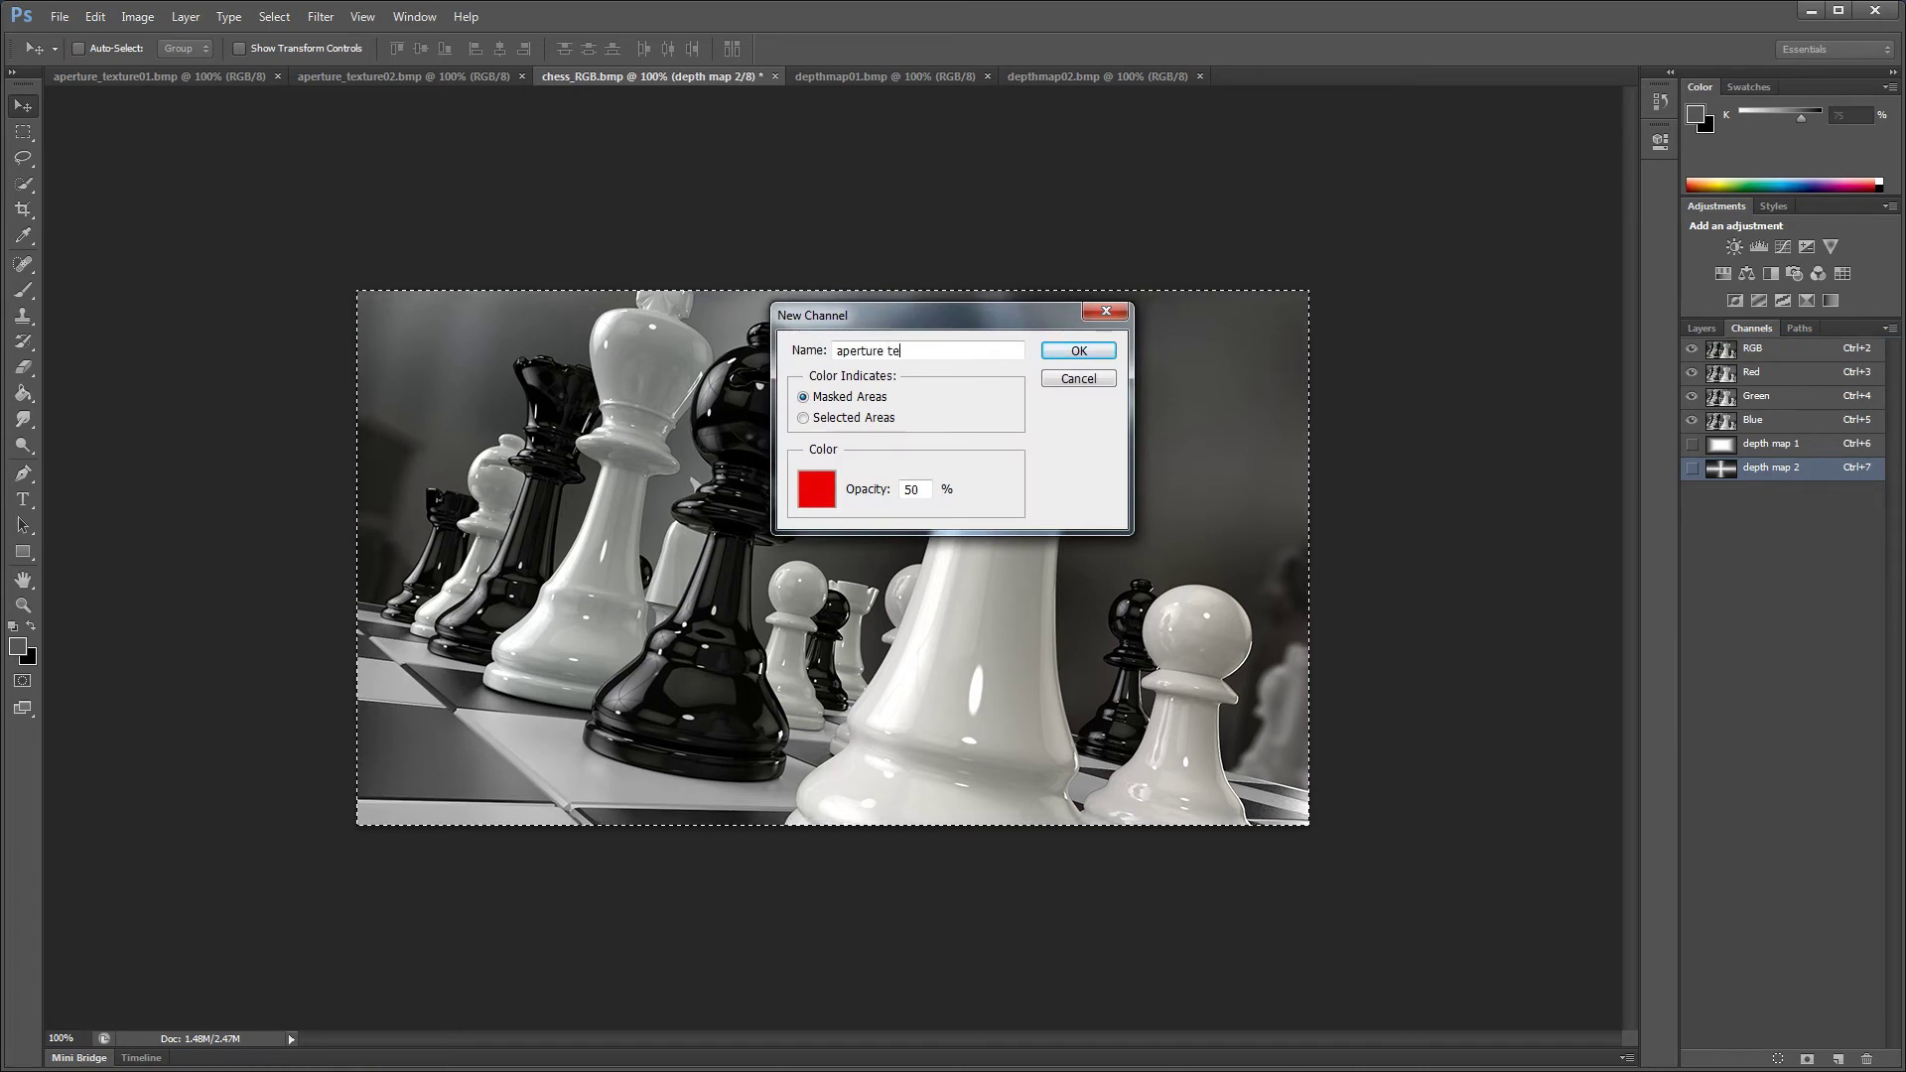
pyautogui.write('xture 1')
pyautogui.press('Return')
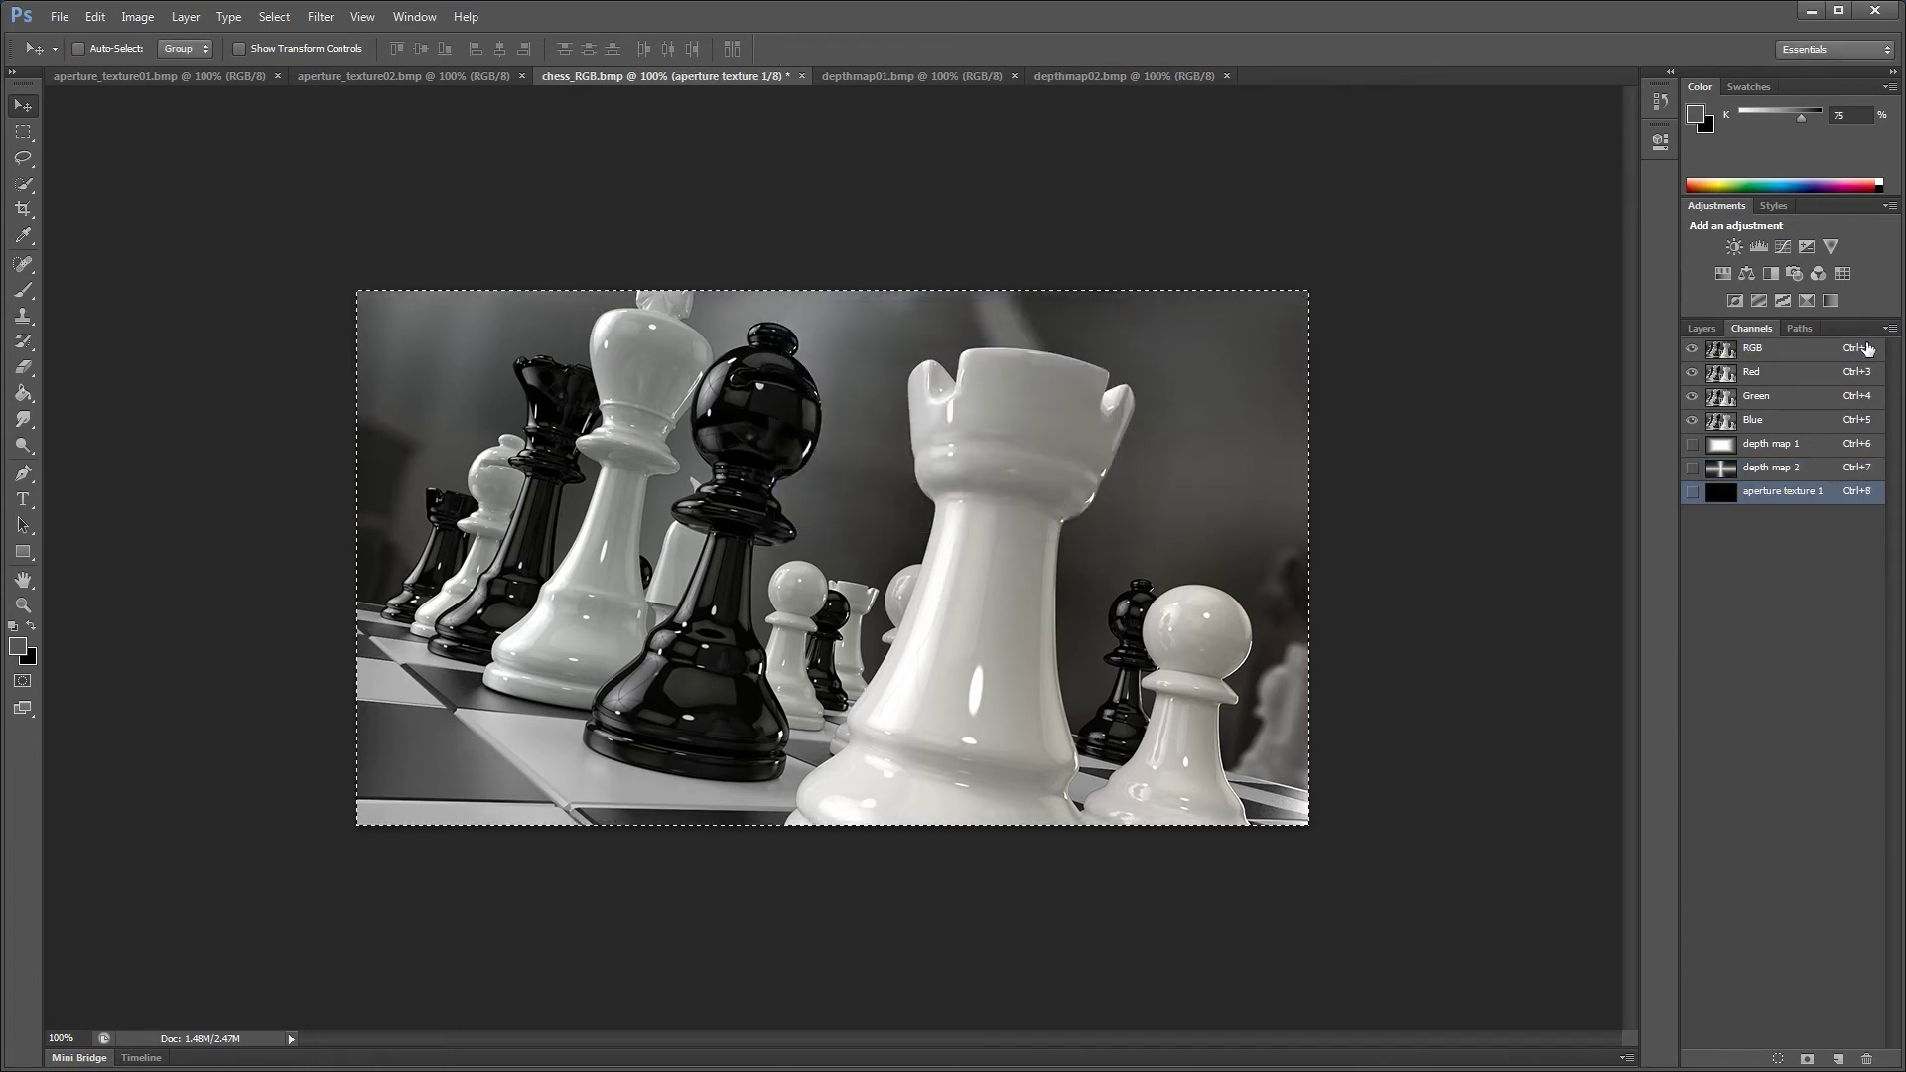
pyautogui.click(103, 20)
pyautogui.click(145, 180)
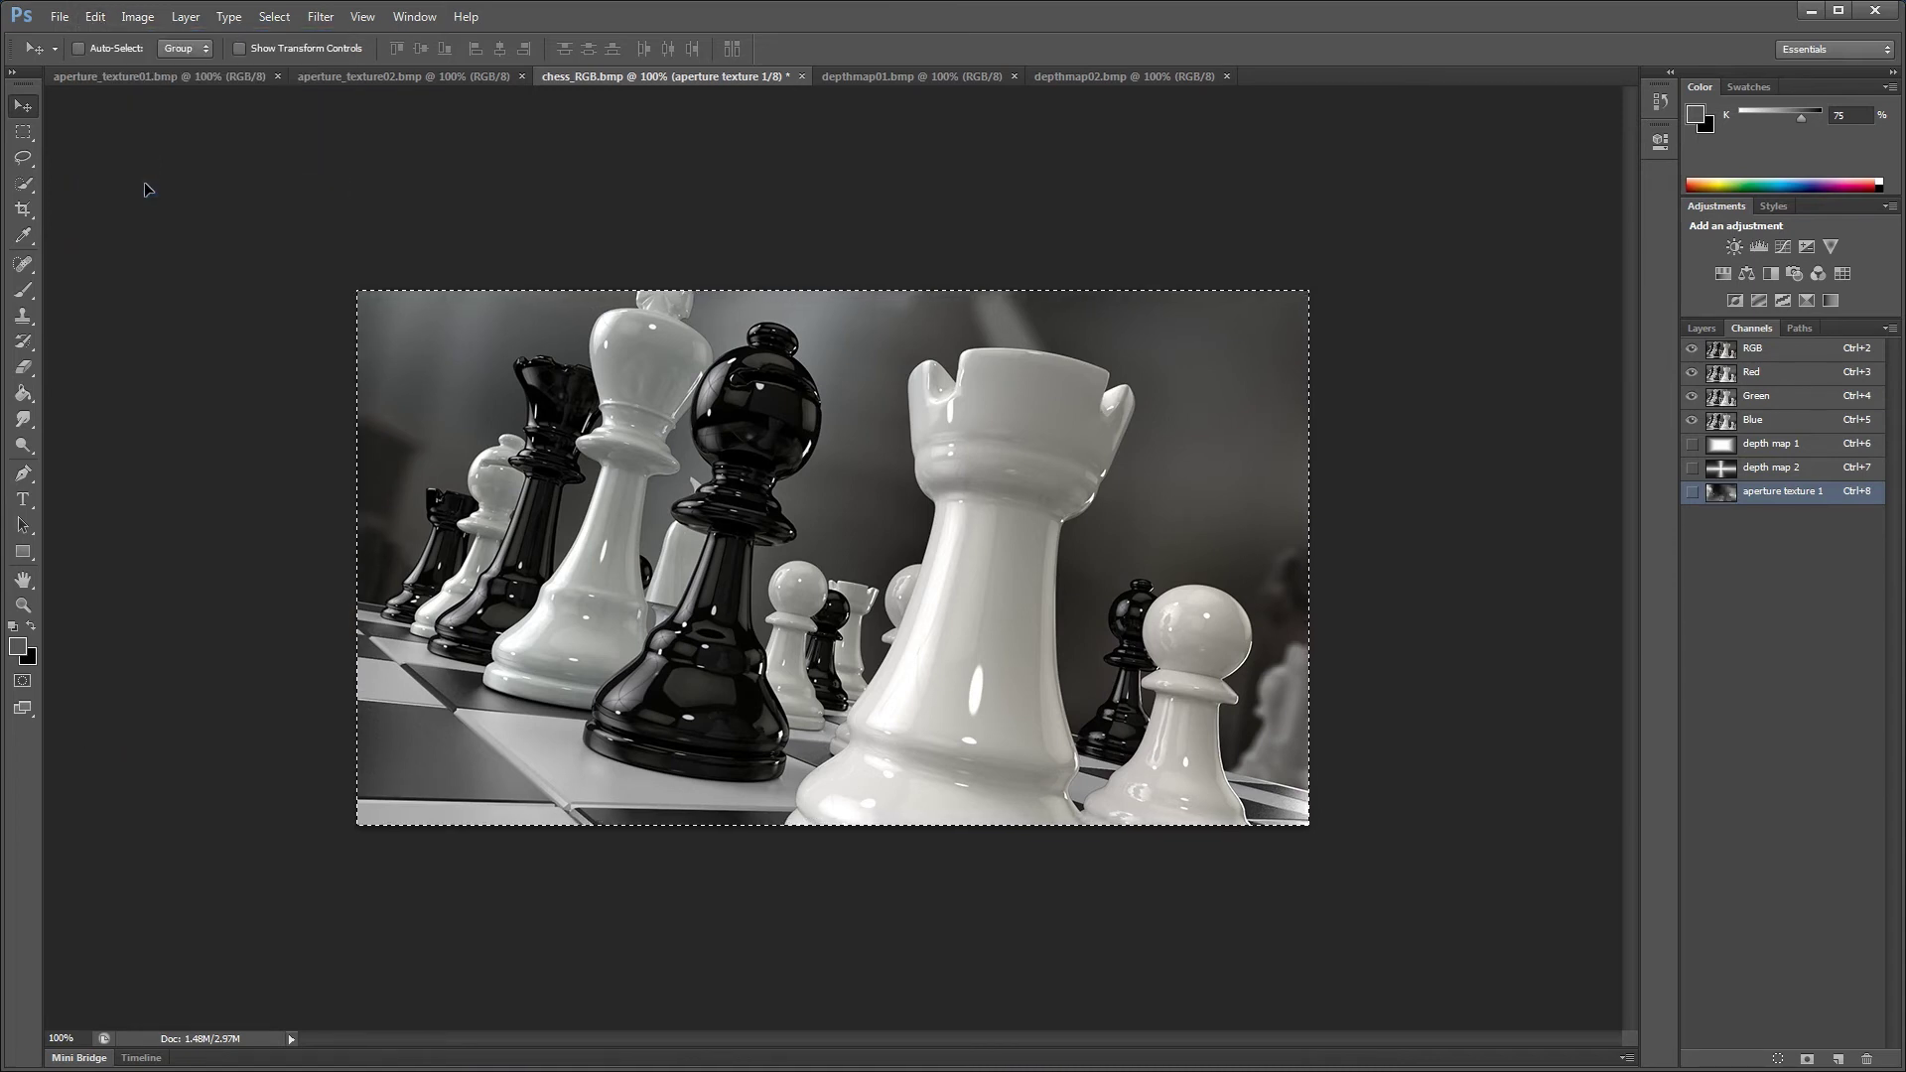
# Select all of aperture_texture02 and copy it
pyautogui.click(371, 80)
pyautogui.click(275, 18)
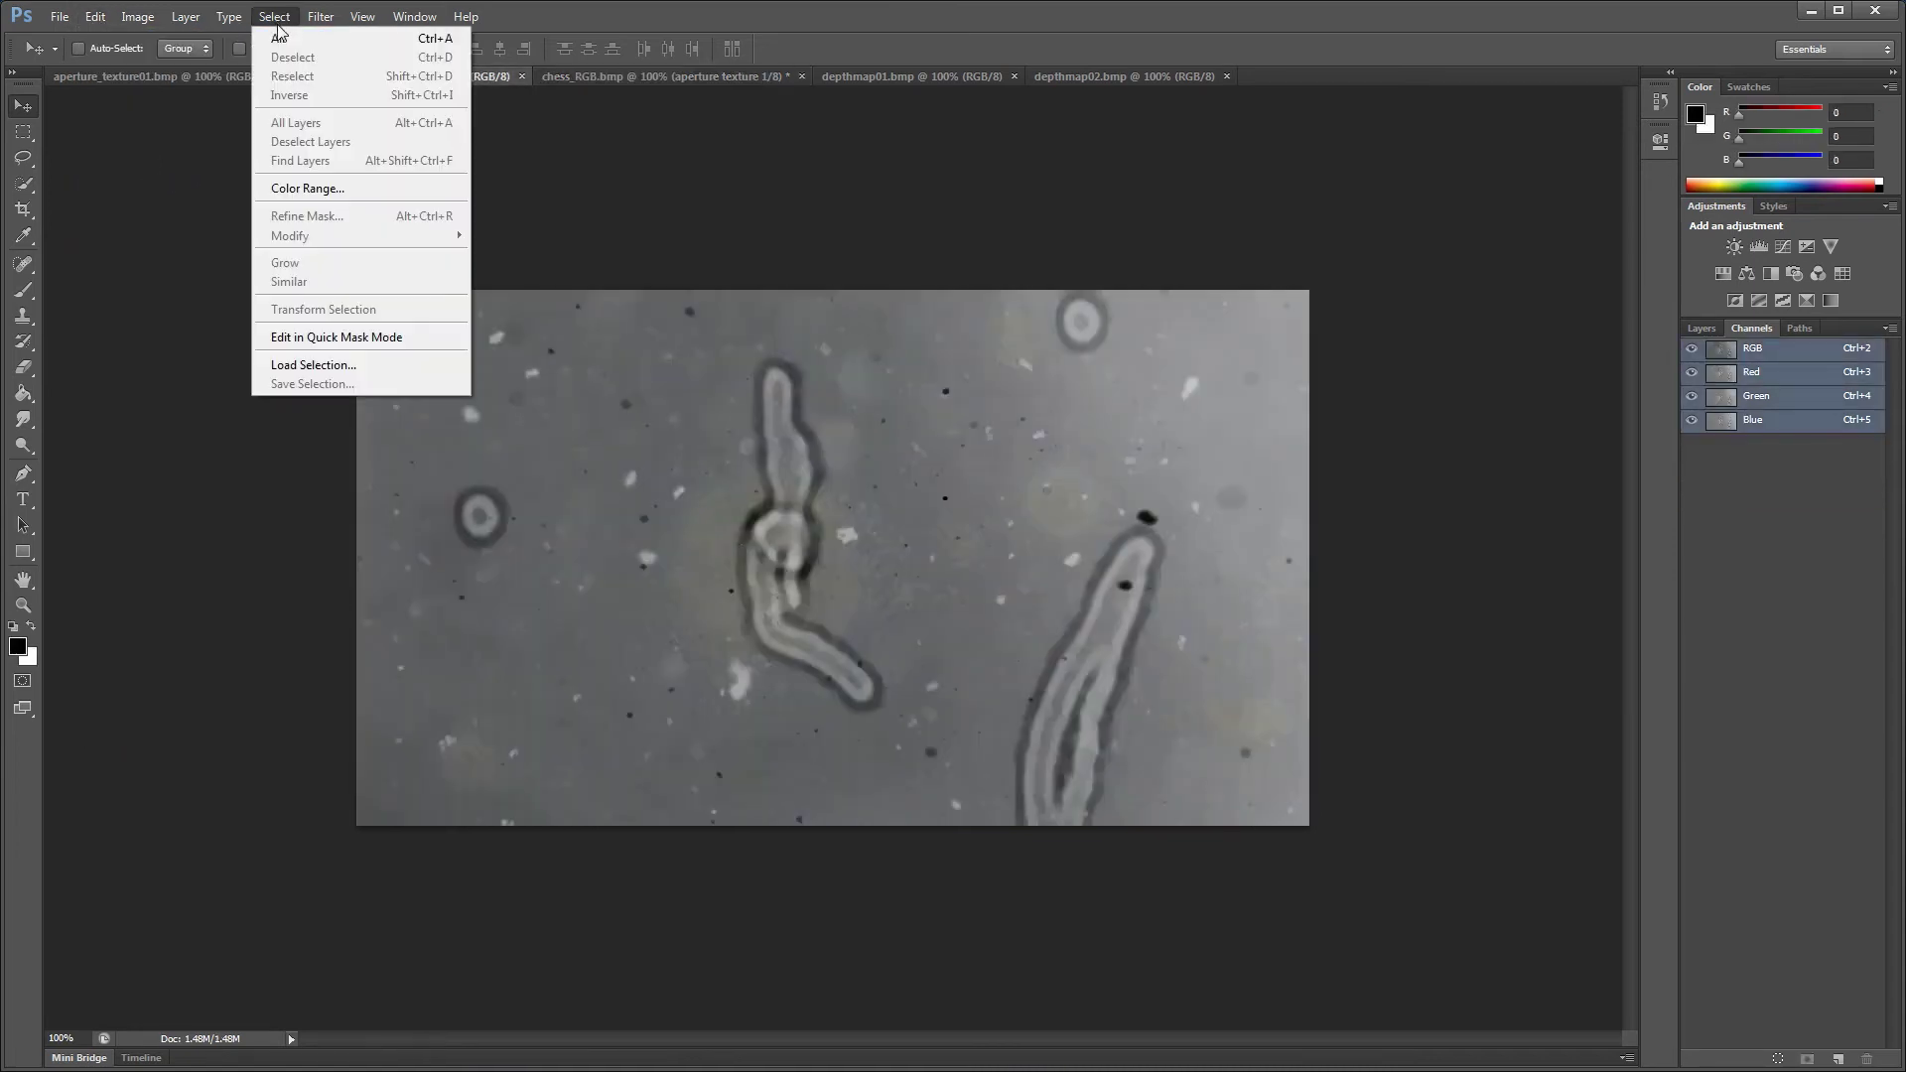
pyautogui.click(281, 38)
pyautogui.click(103, 19)
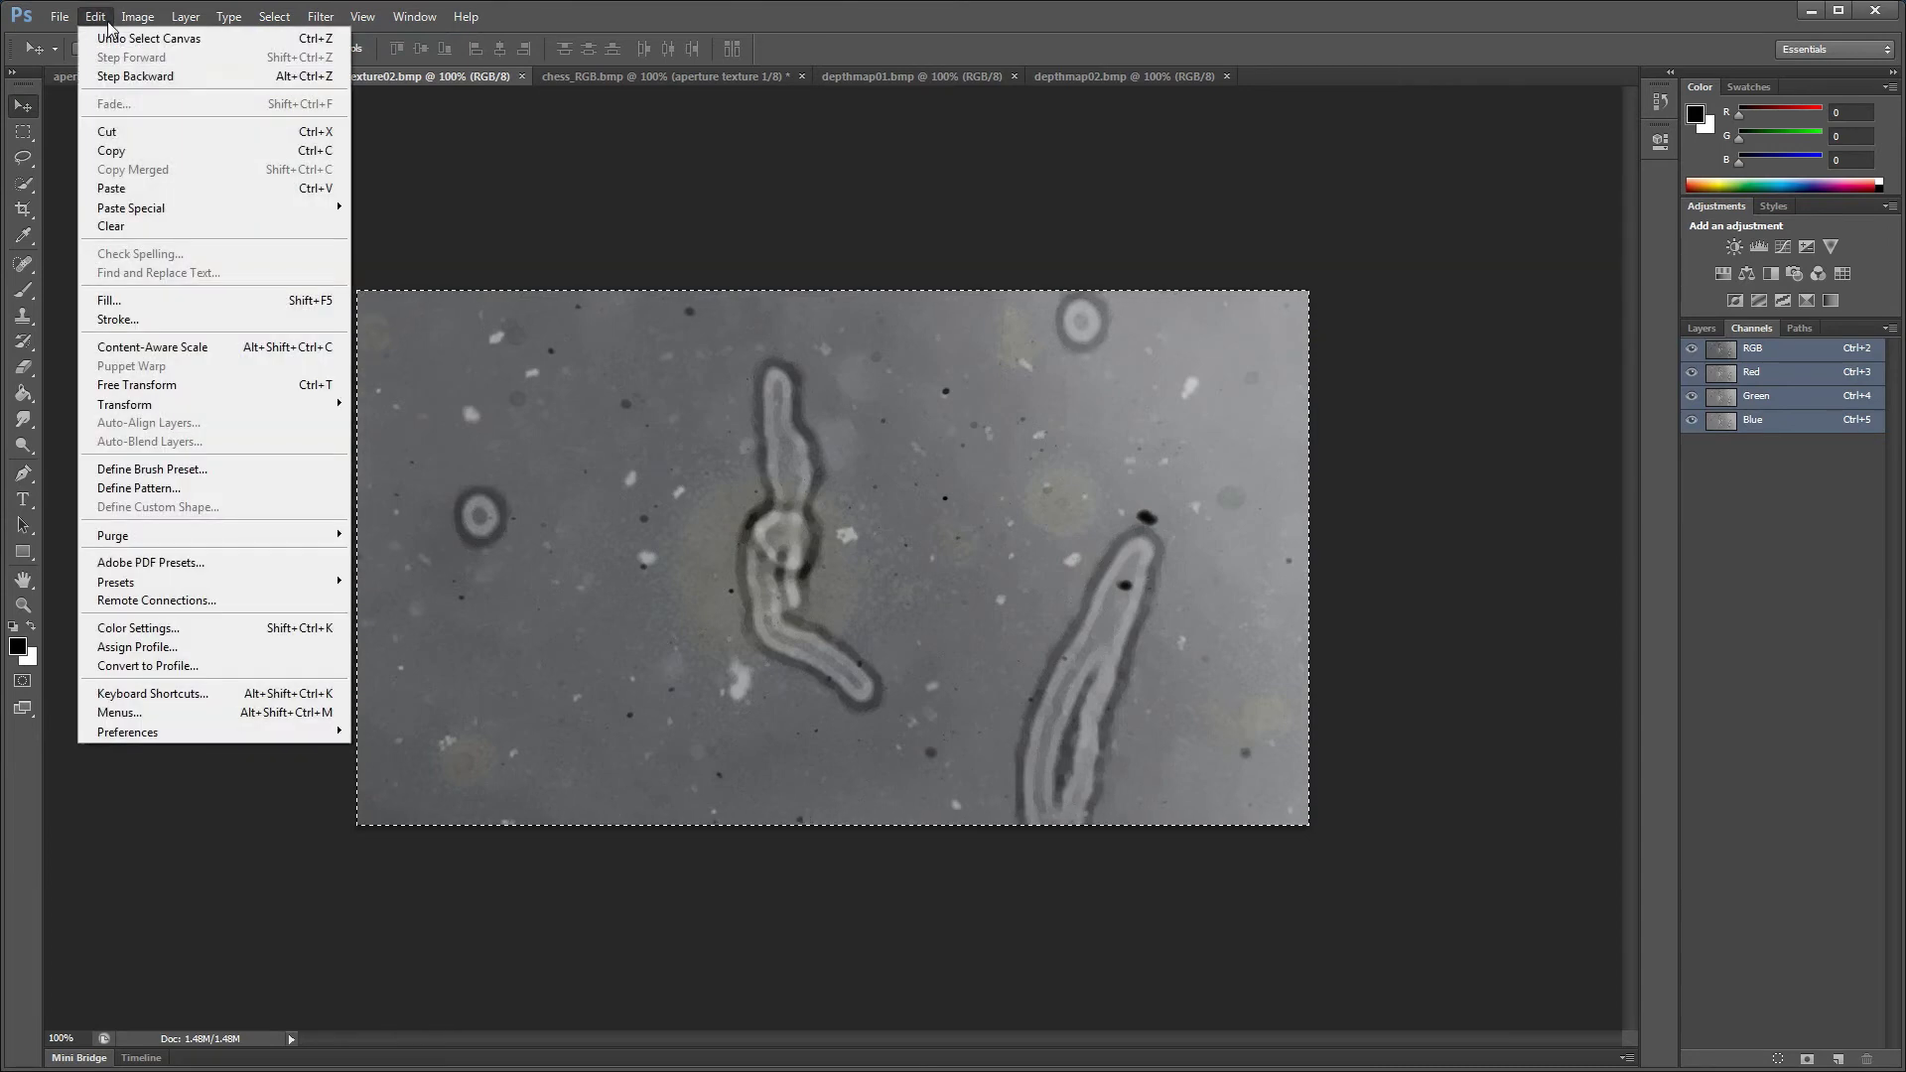
pyautogui.click(147, 151)
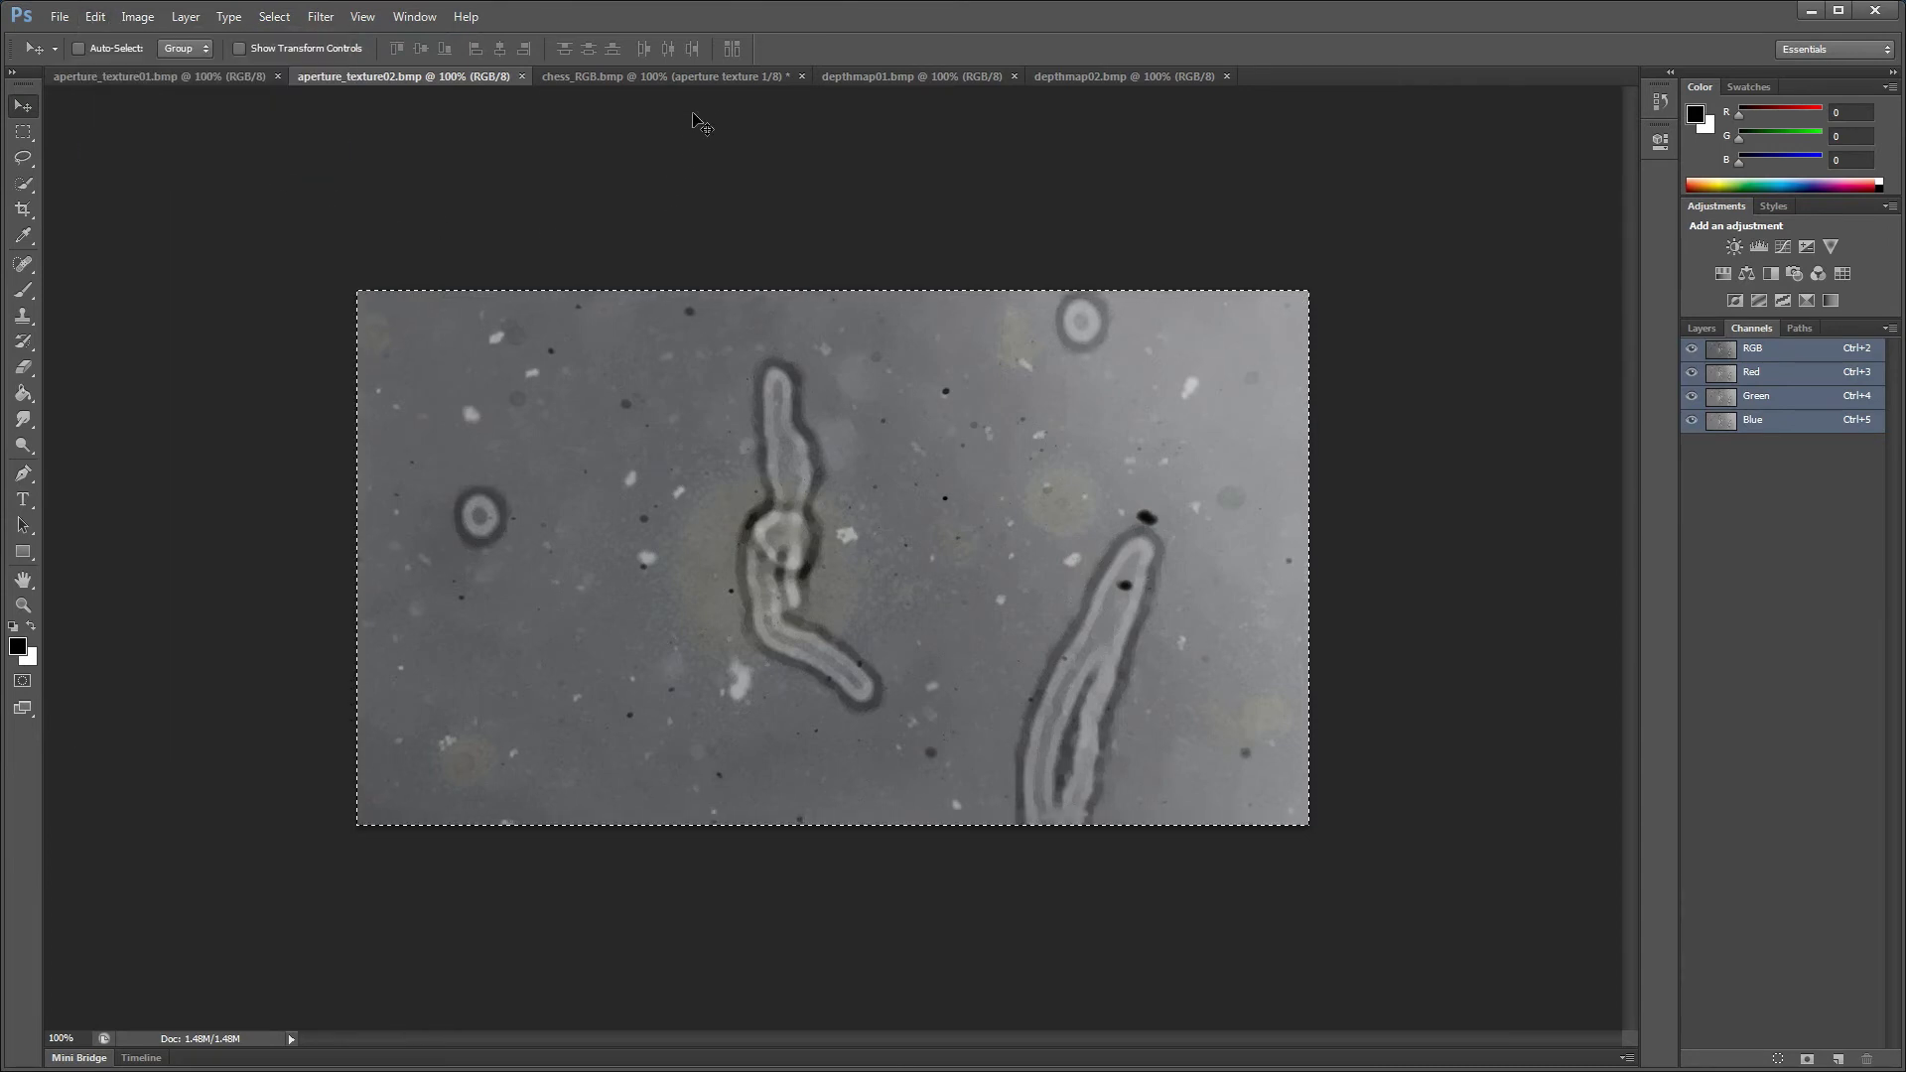
# In chess_RGB, add an 'aperture texture 2' channel and paste the second texture into it
pyautogui.click(697, 80)
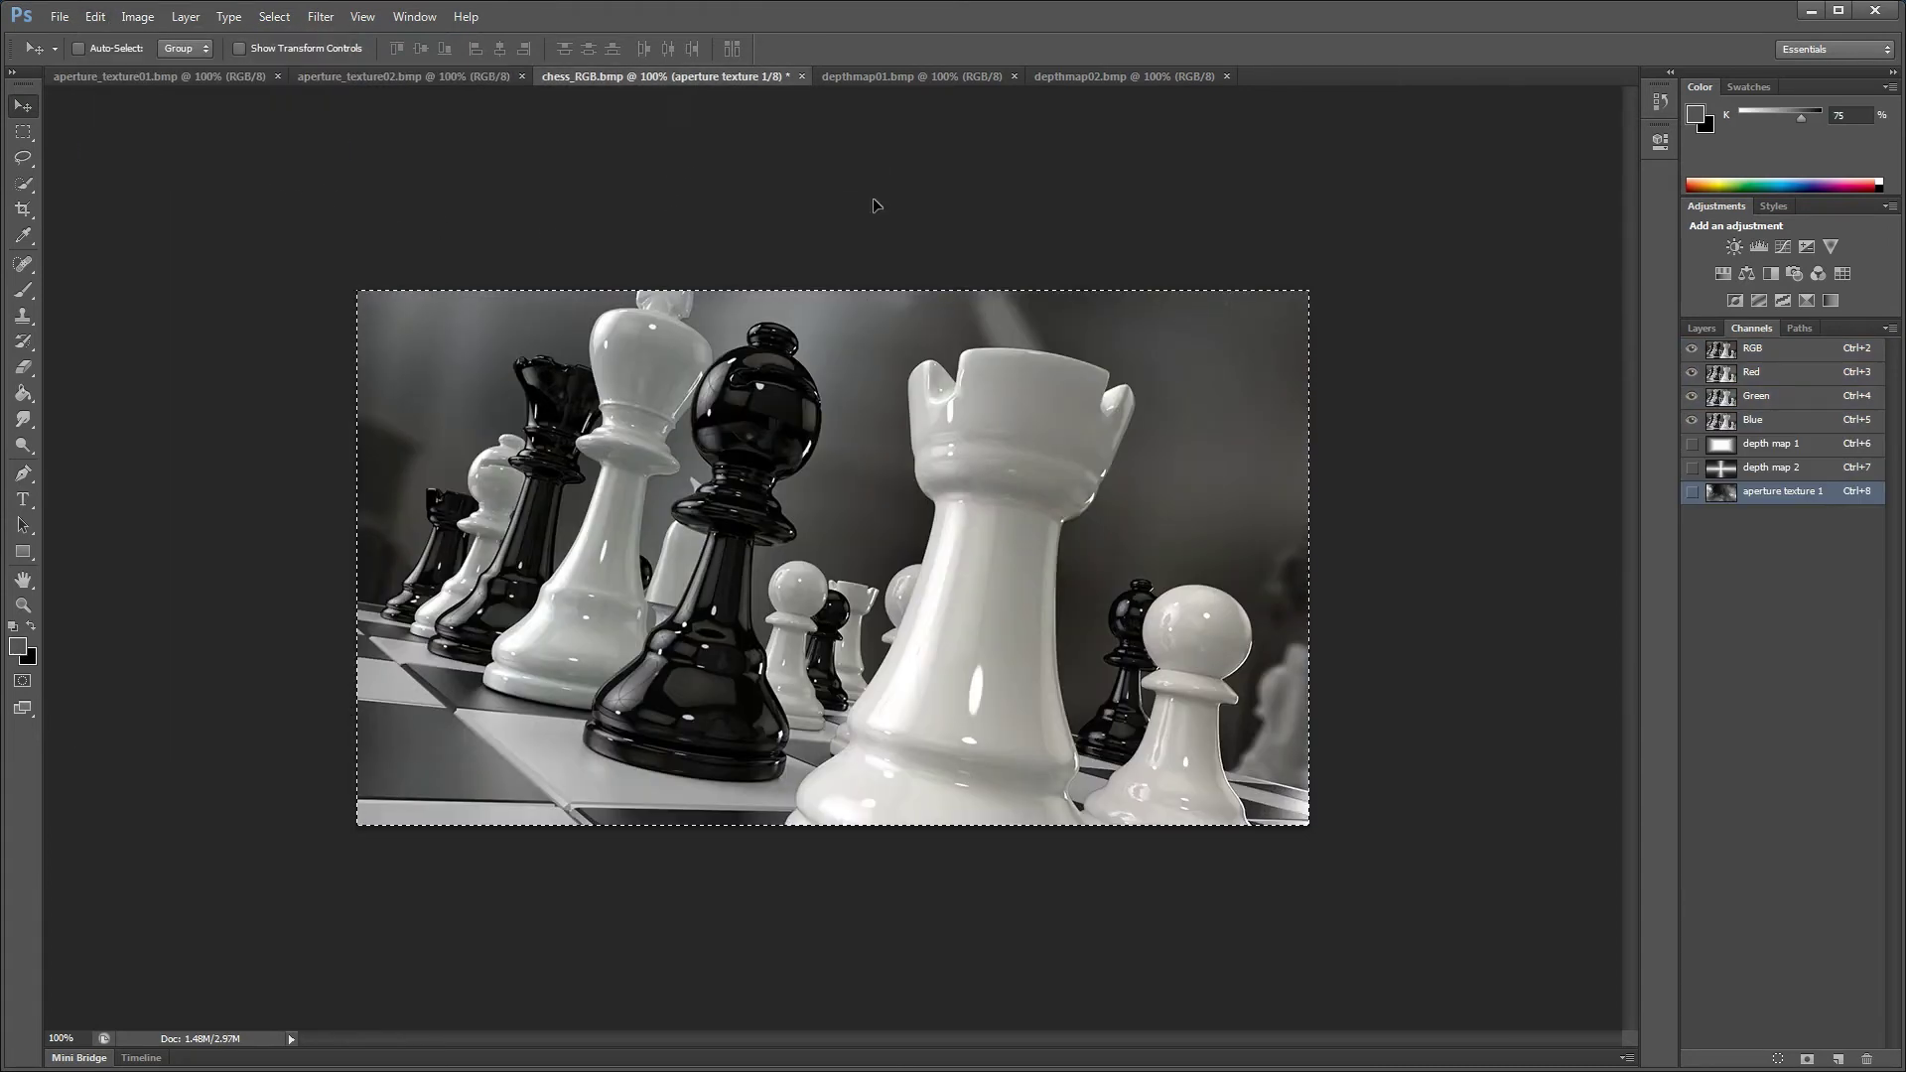
pyautogui.click(1888, 334)
pyautogui.click(1831, 344)
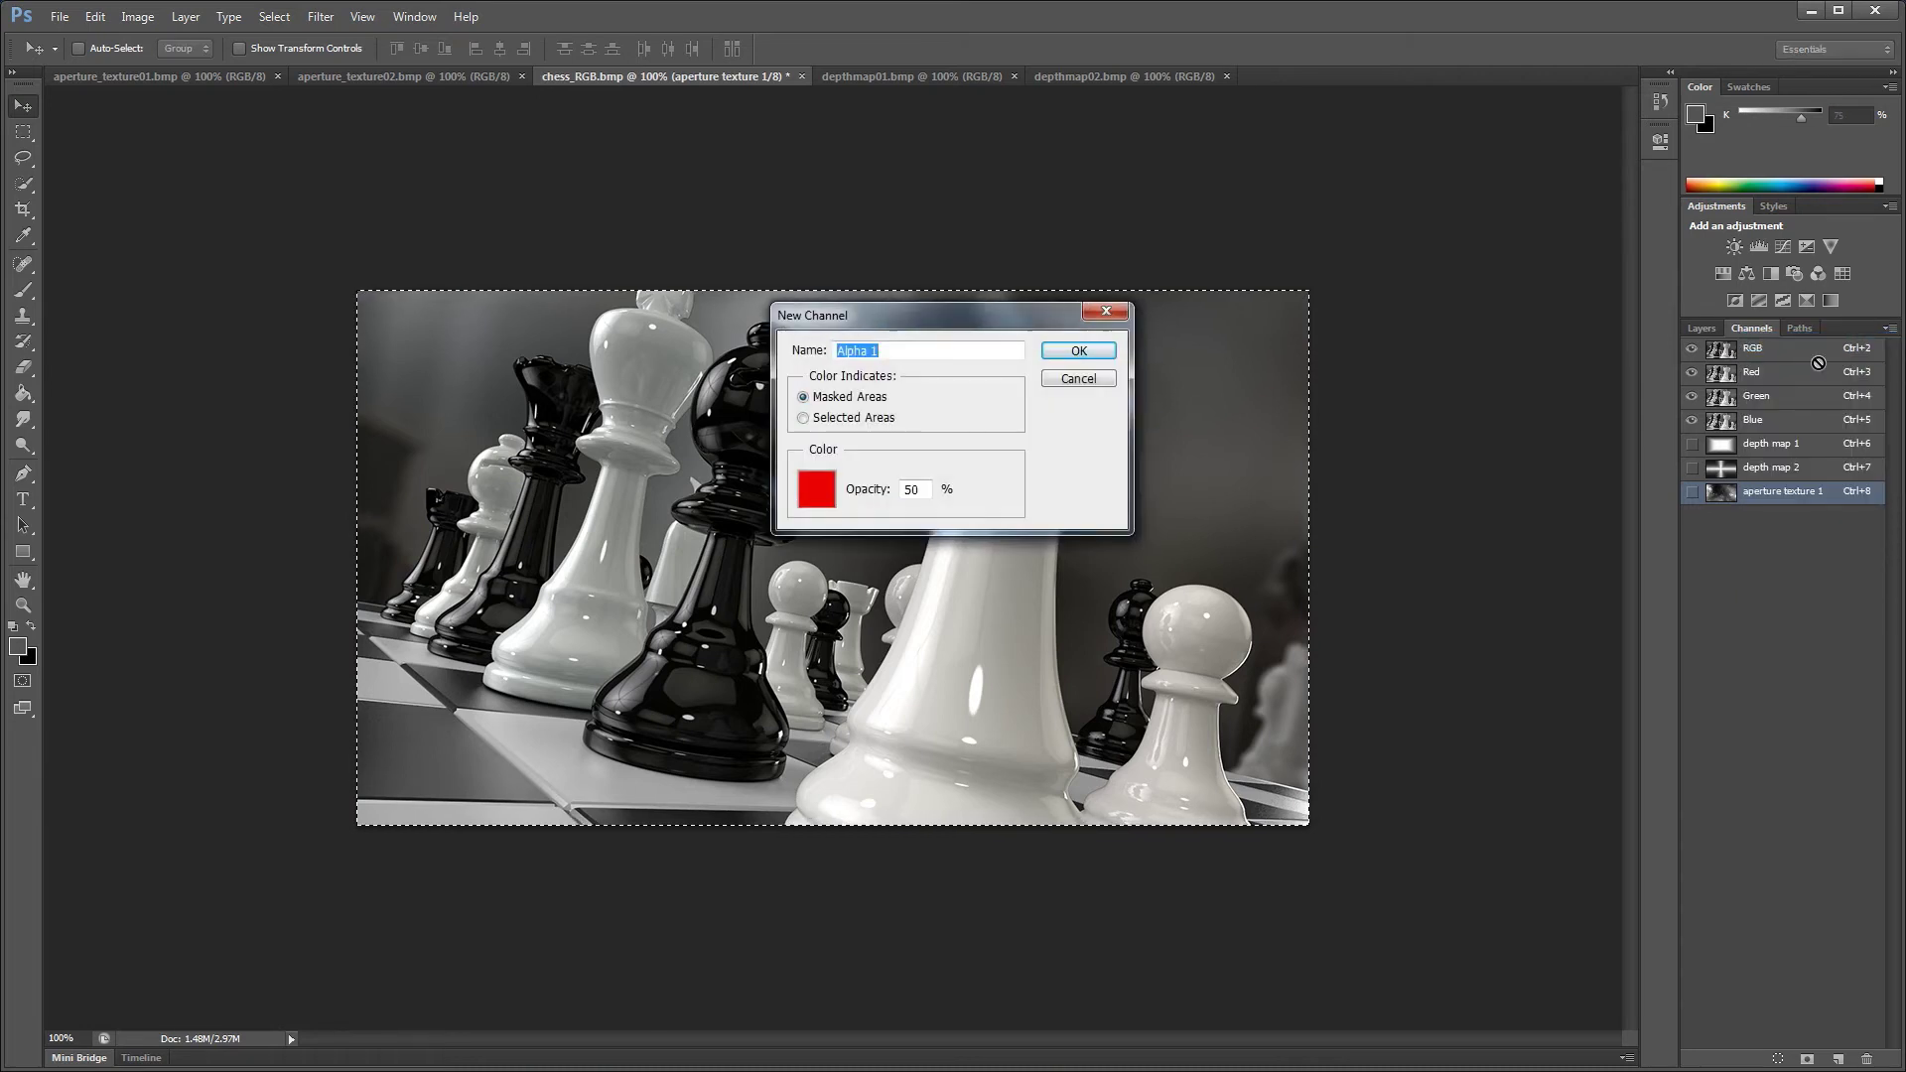
pyautogui.write('aperture texture 2')
pyautogui.press('Return')
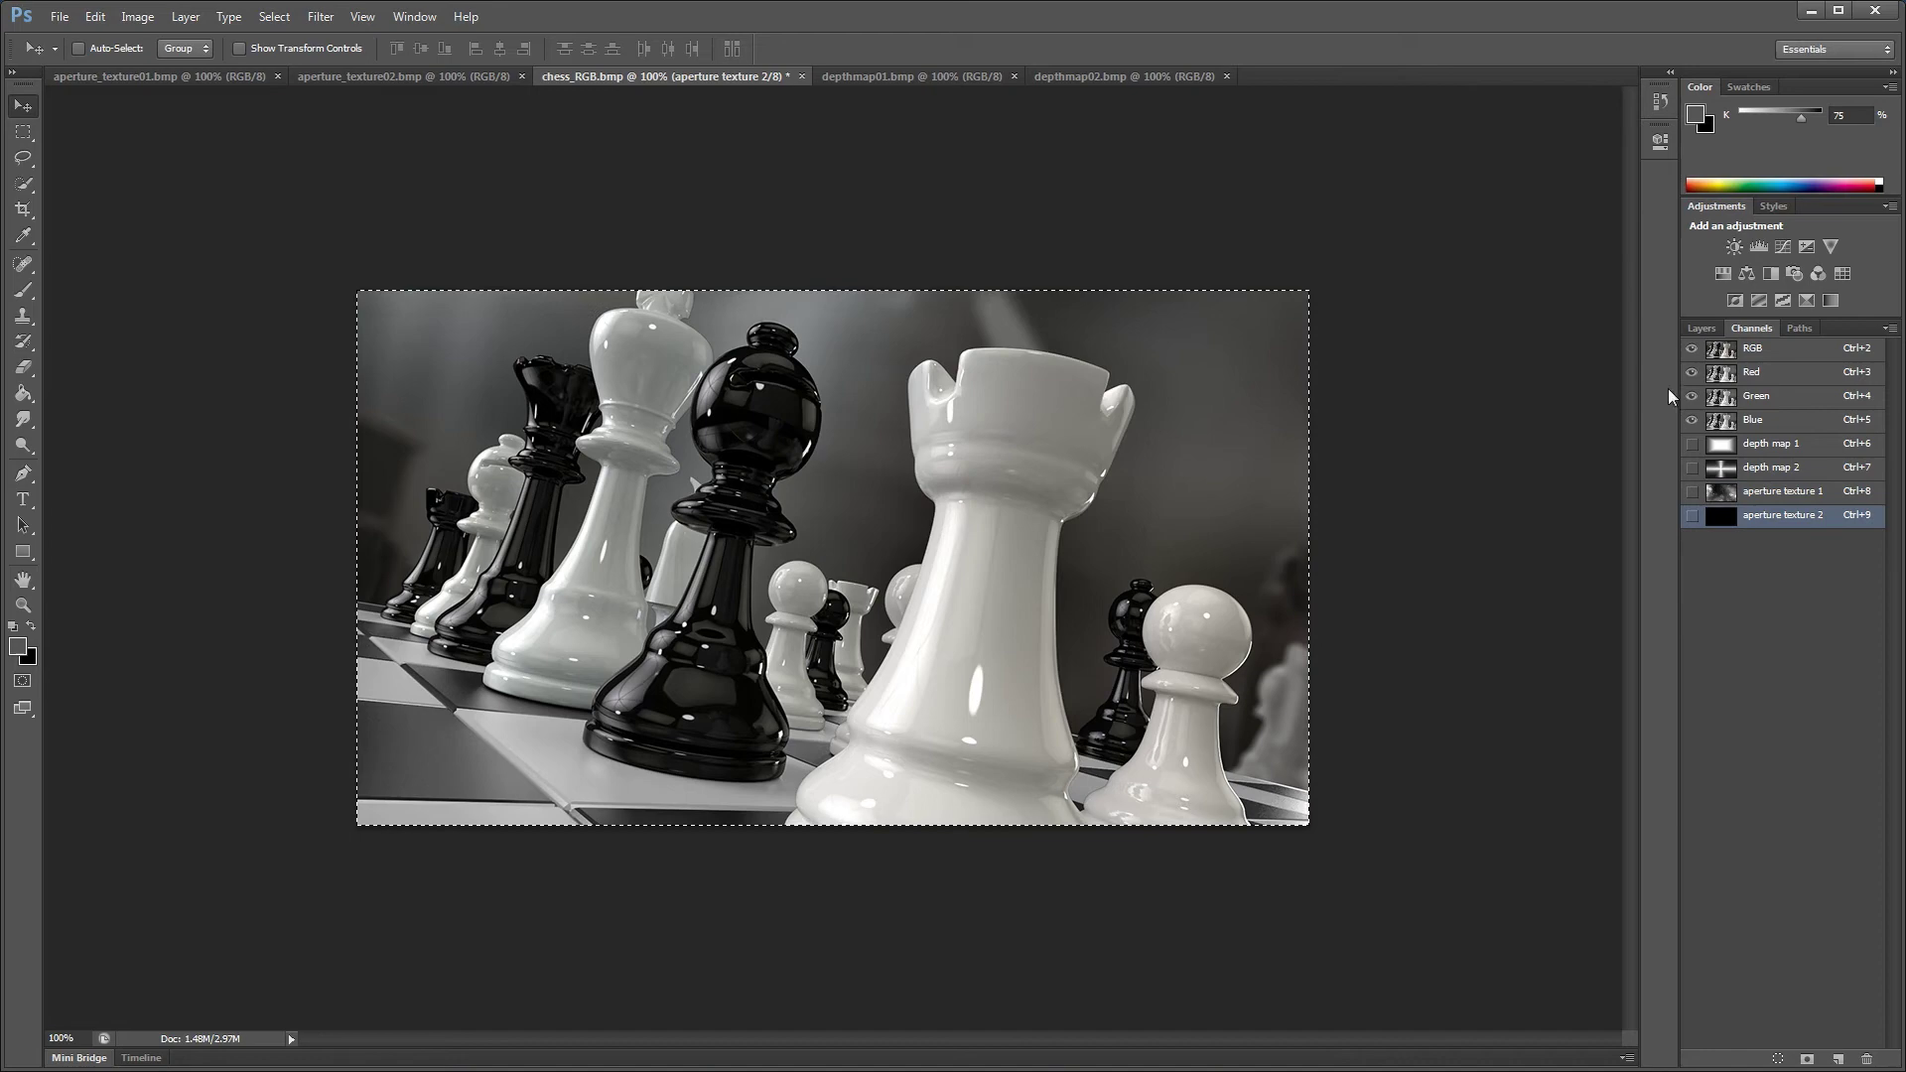
pyautogui.click(96, 17)
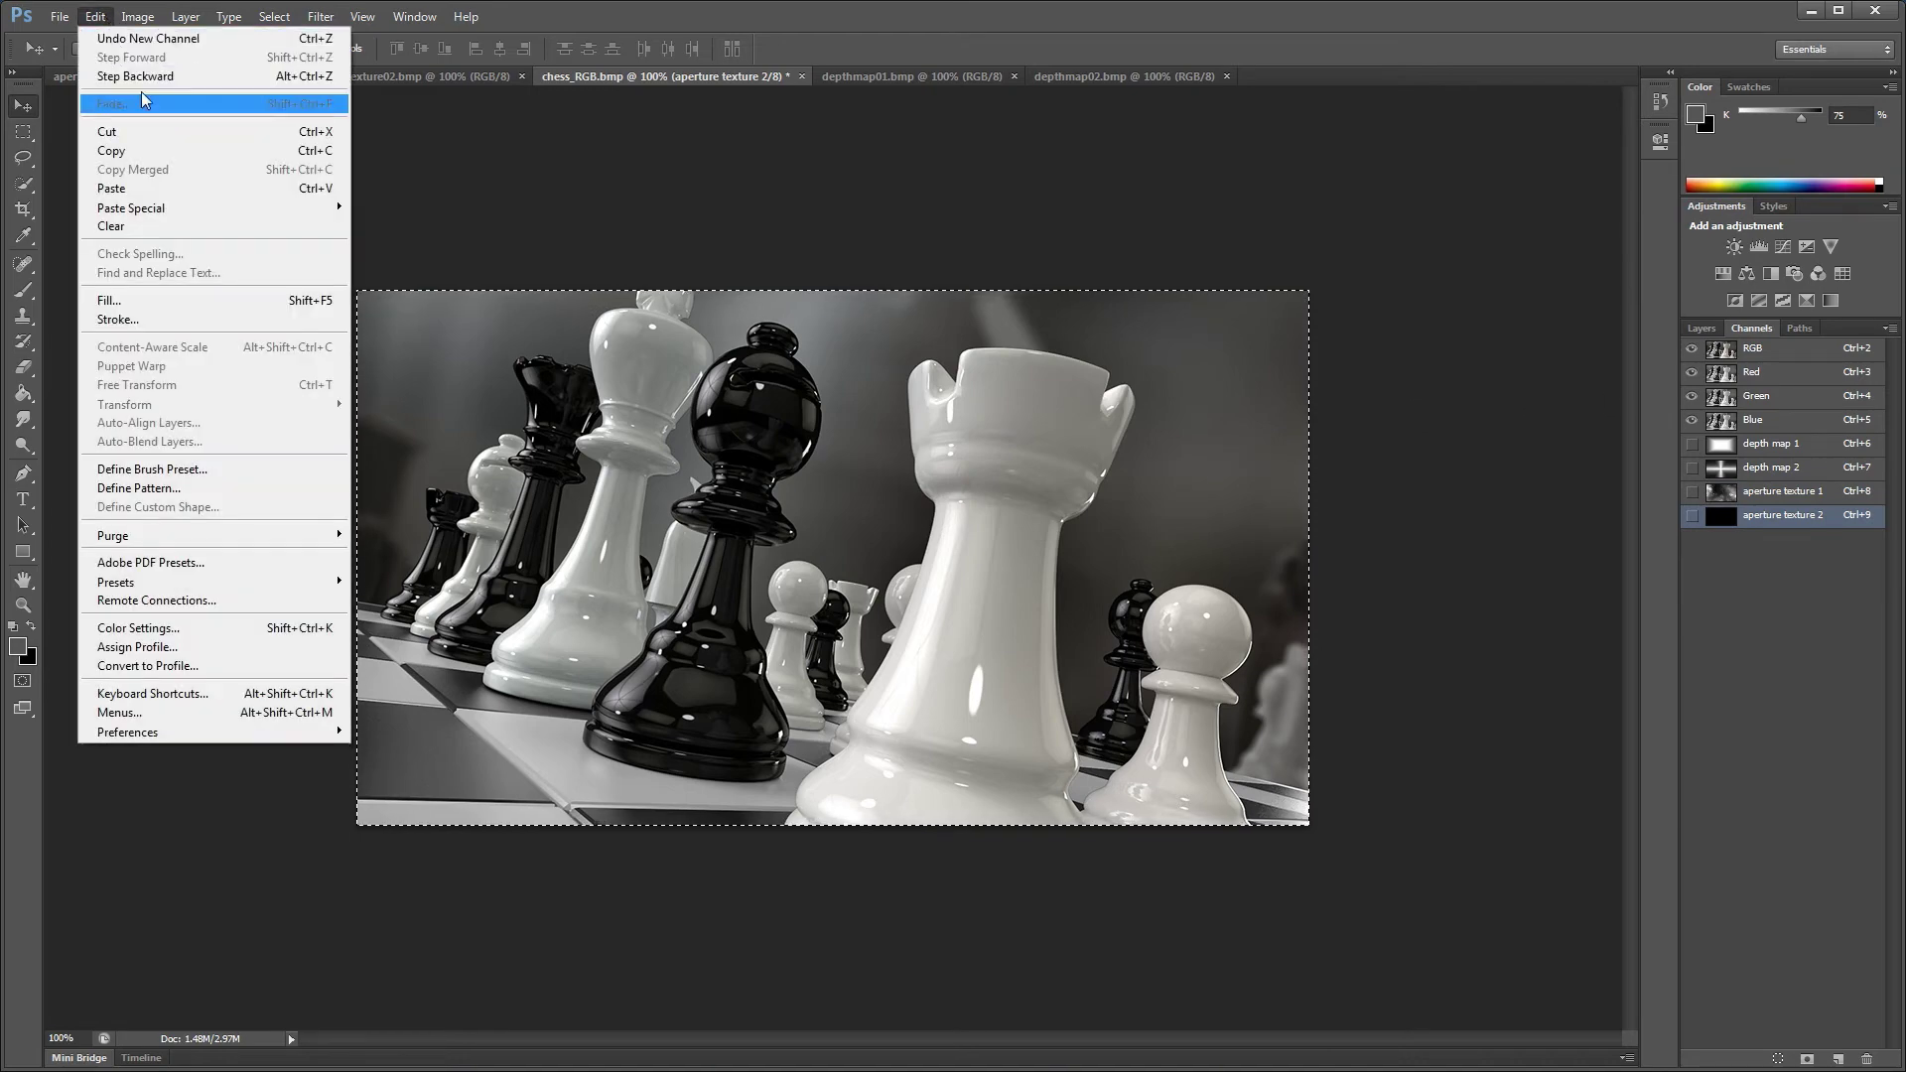
pyautogui.click(148, 189)
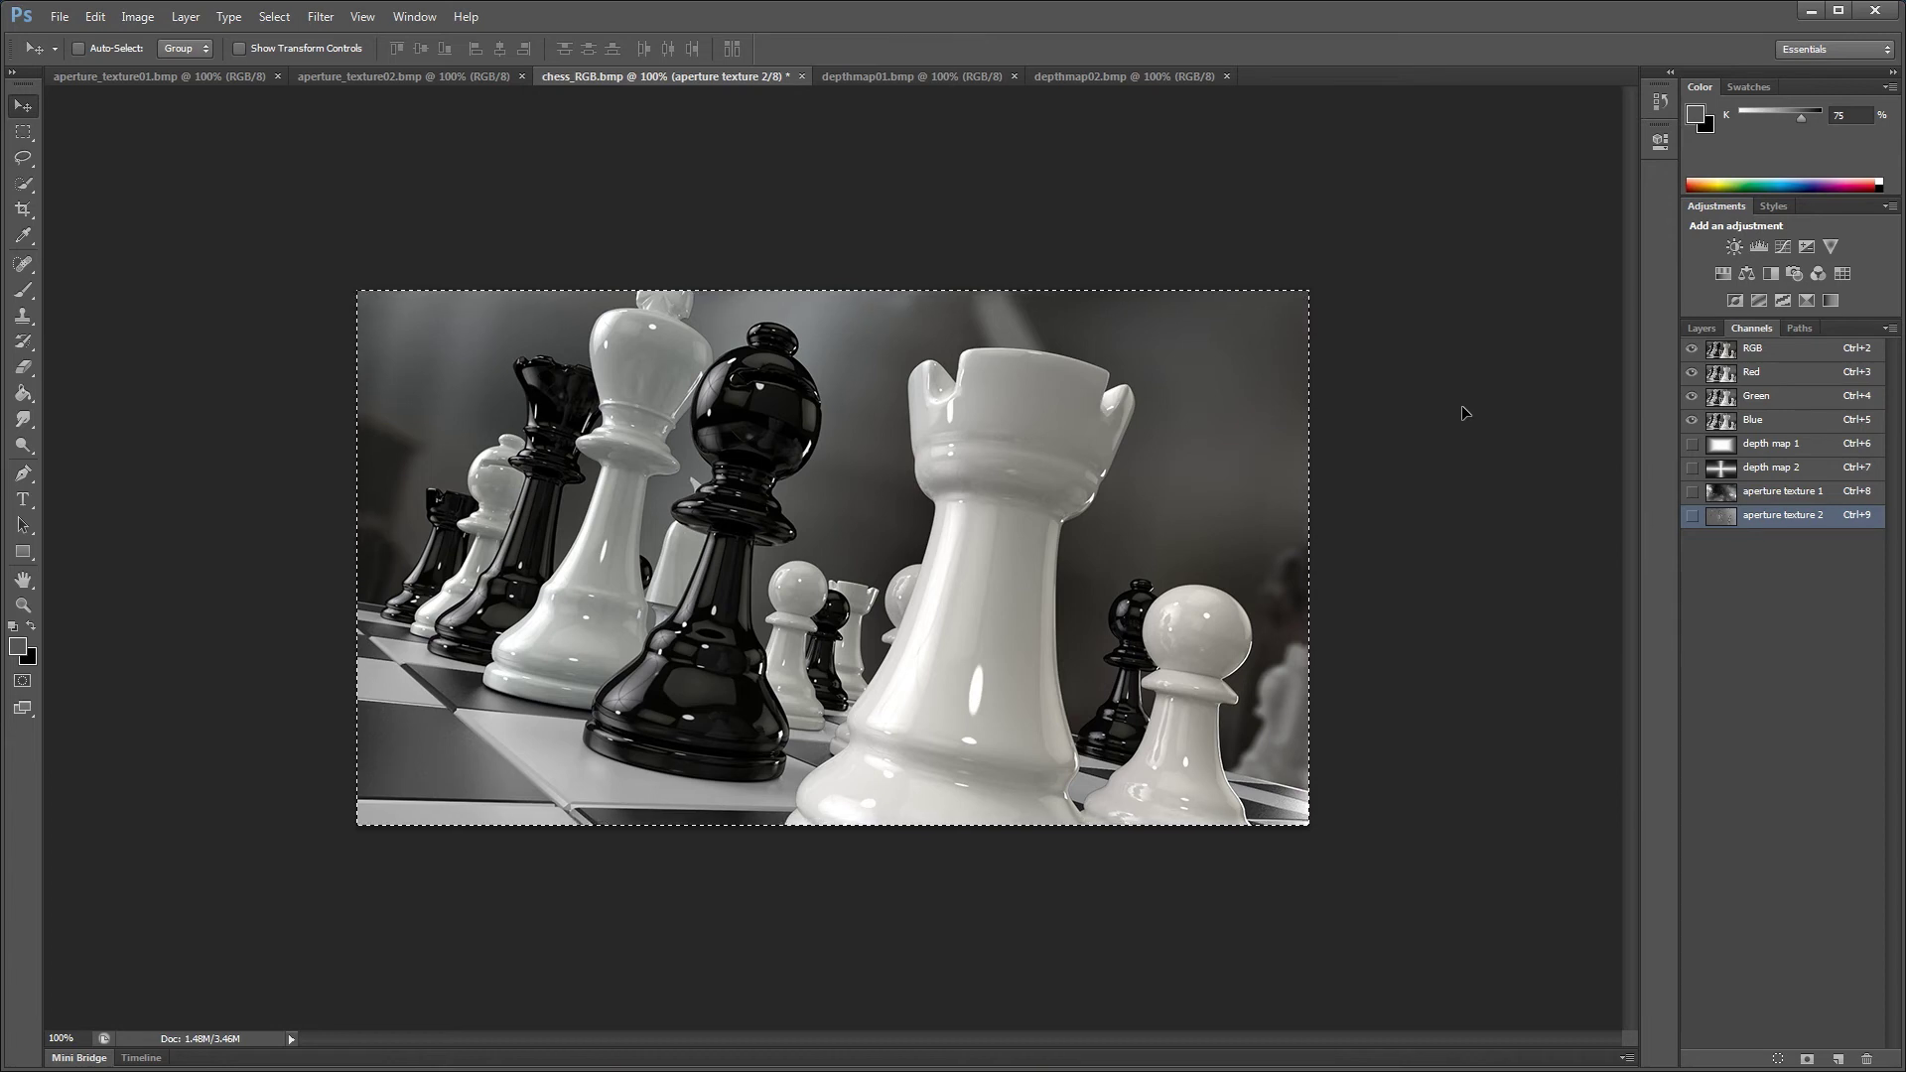
# Select the RGB composite and turn on visibility for depth map 1, depth map 2 and both aperture texture channels
pyautogui.click(1773, 348)
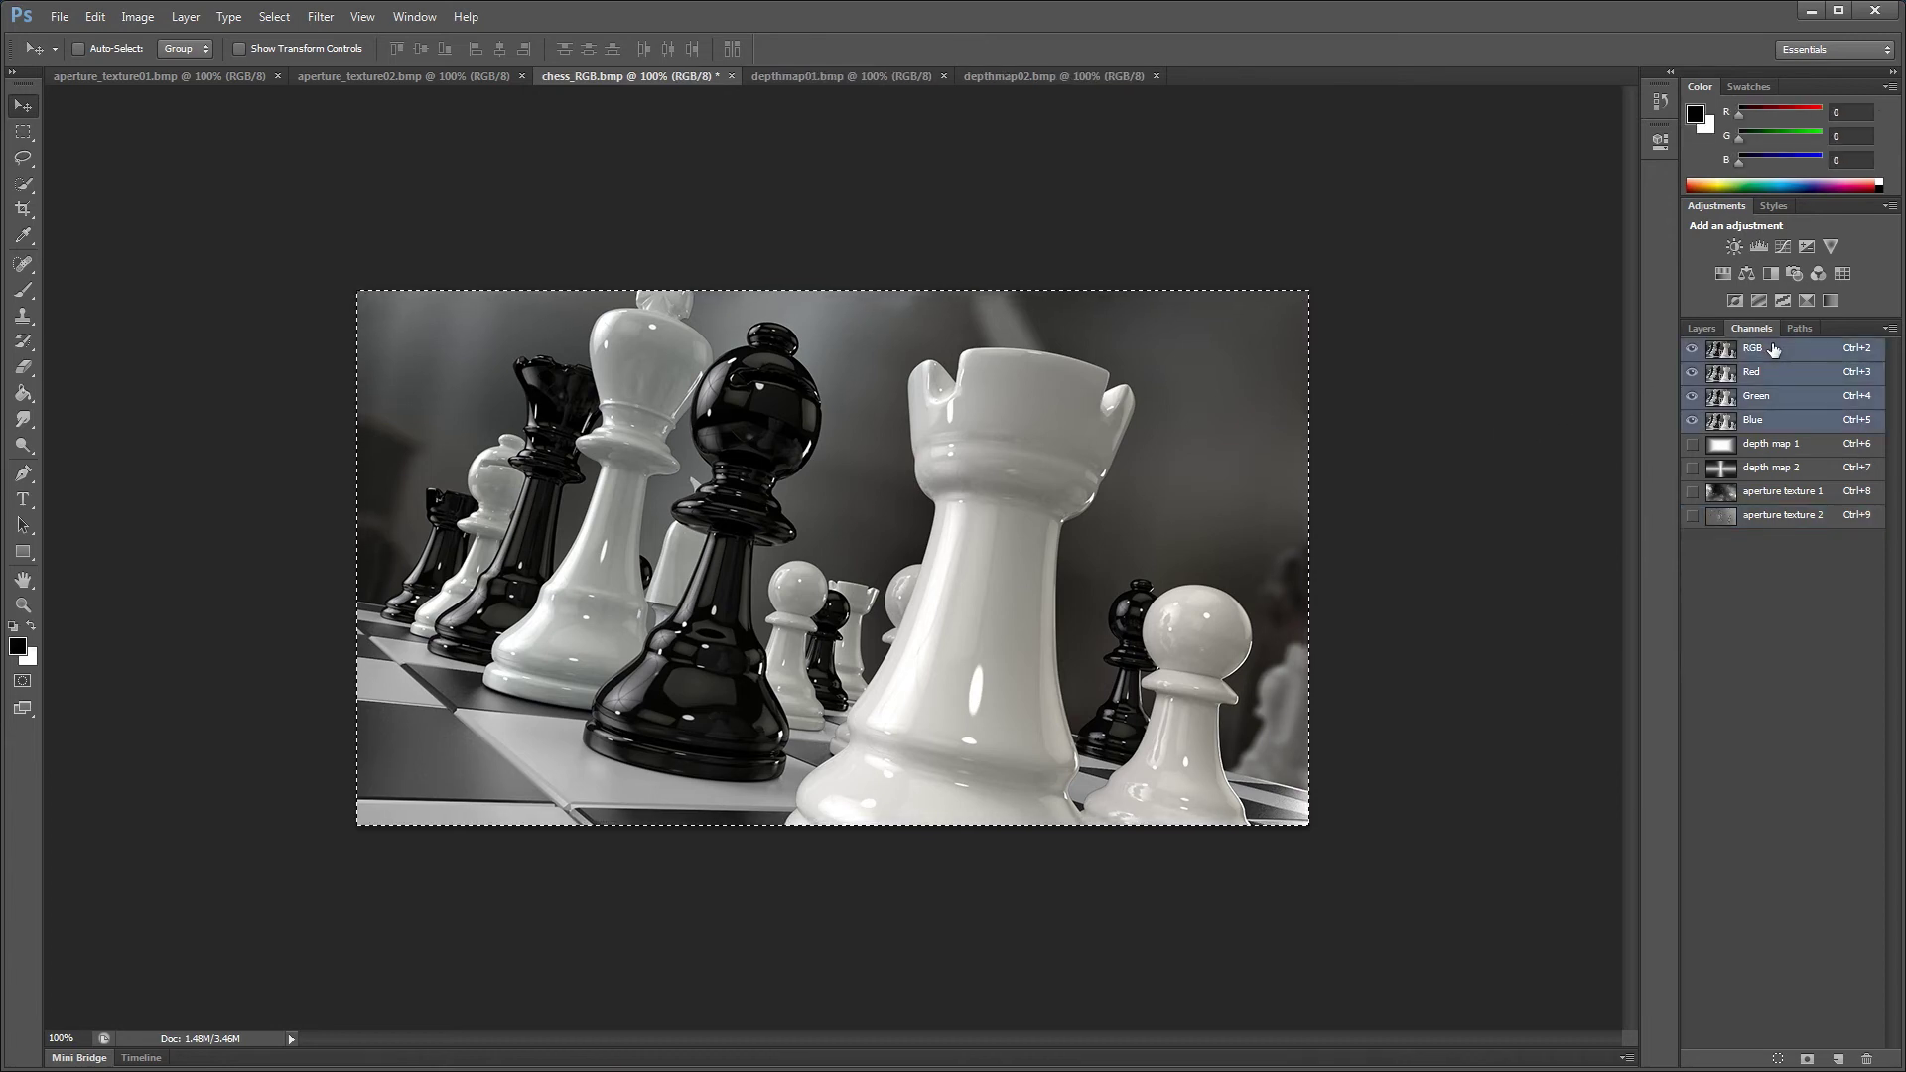
pyautogui.click(1692, 445)
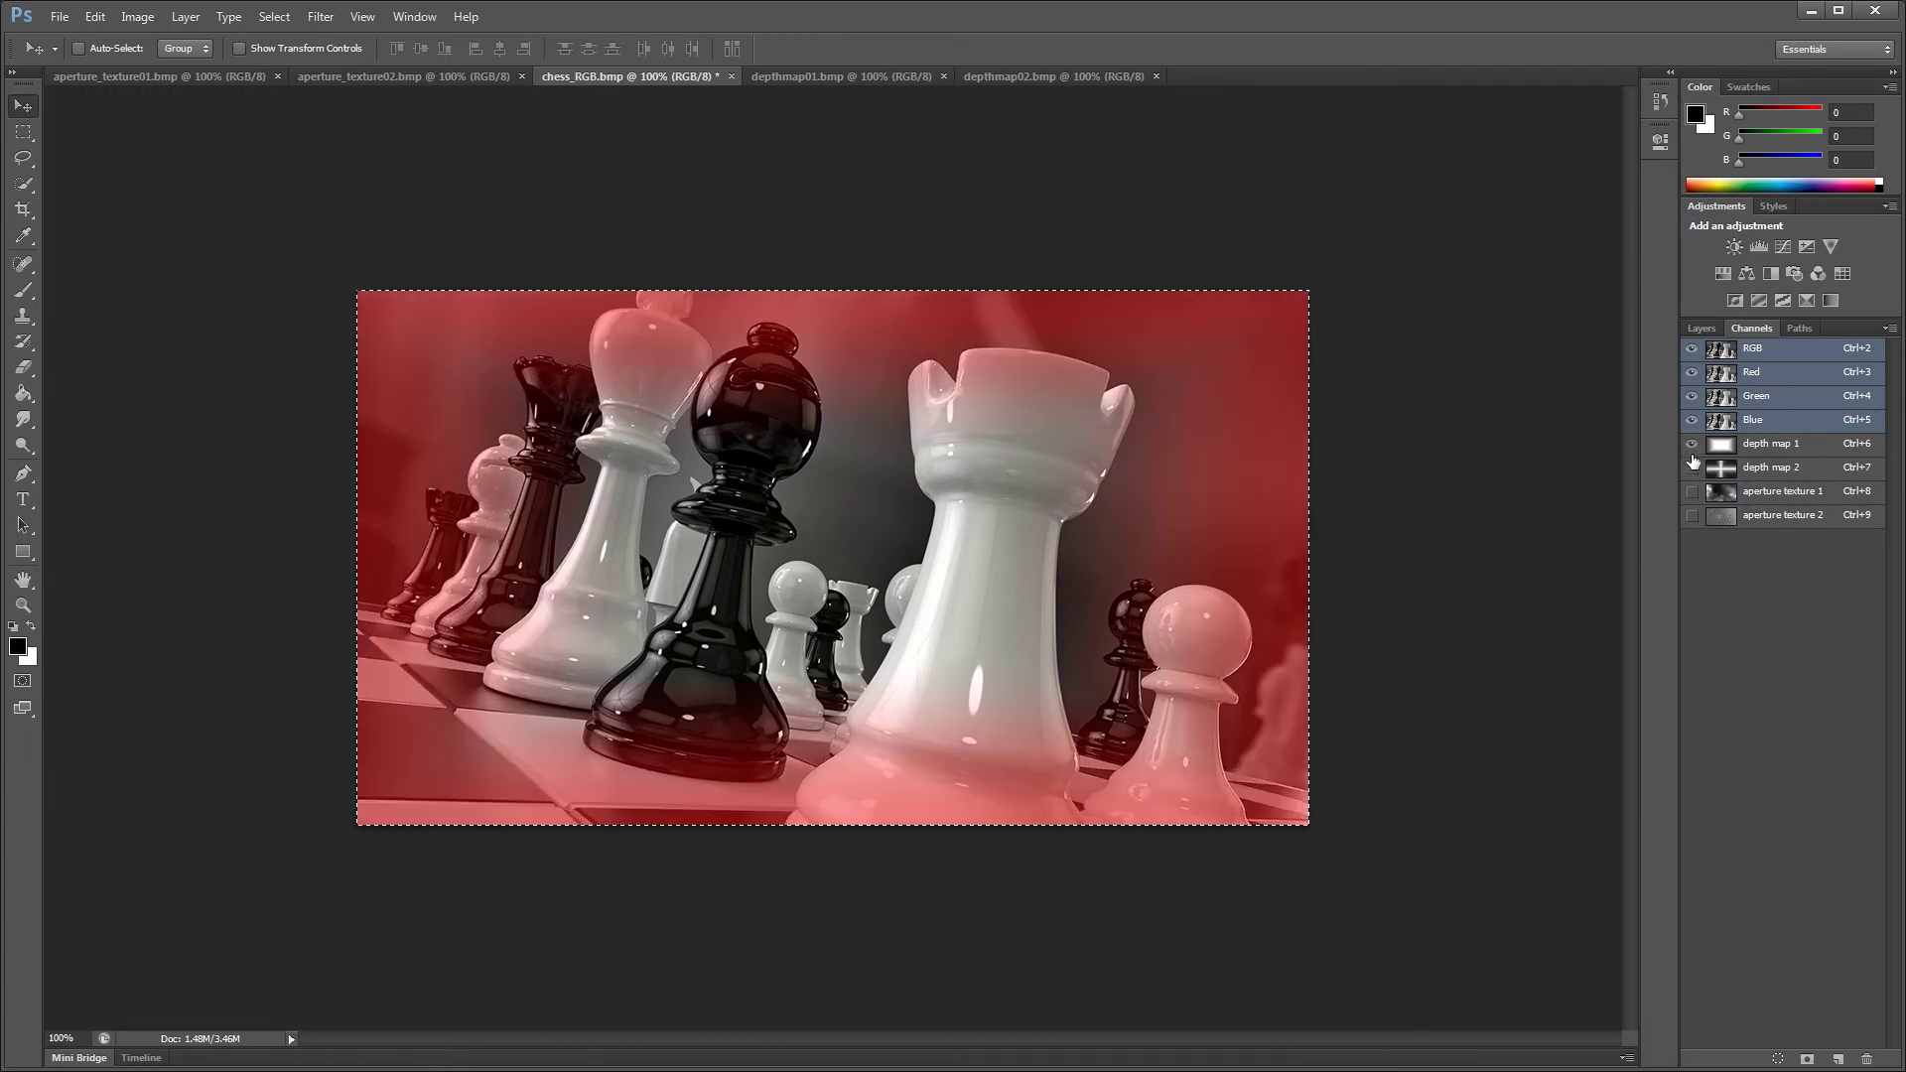
pyautogui.click(1693, 468)
pyautogui.click(1692, 492)
pyautogui.click(1692, 516)
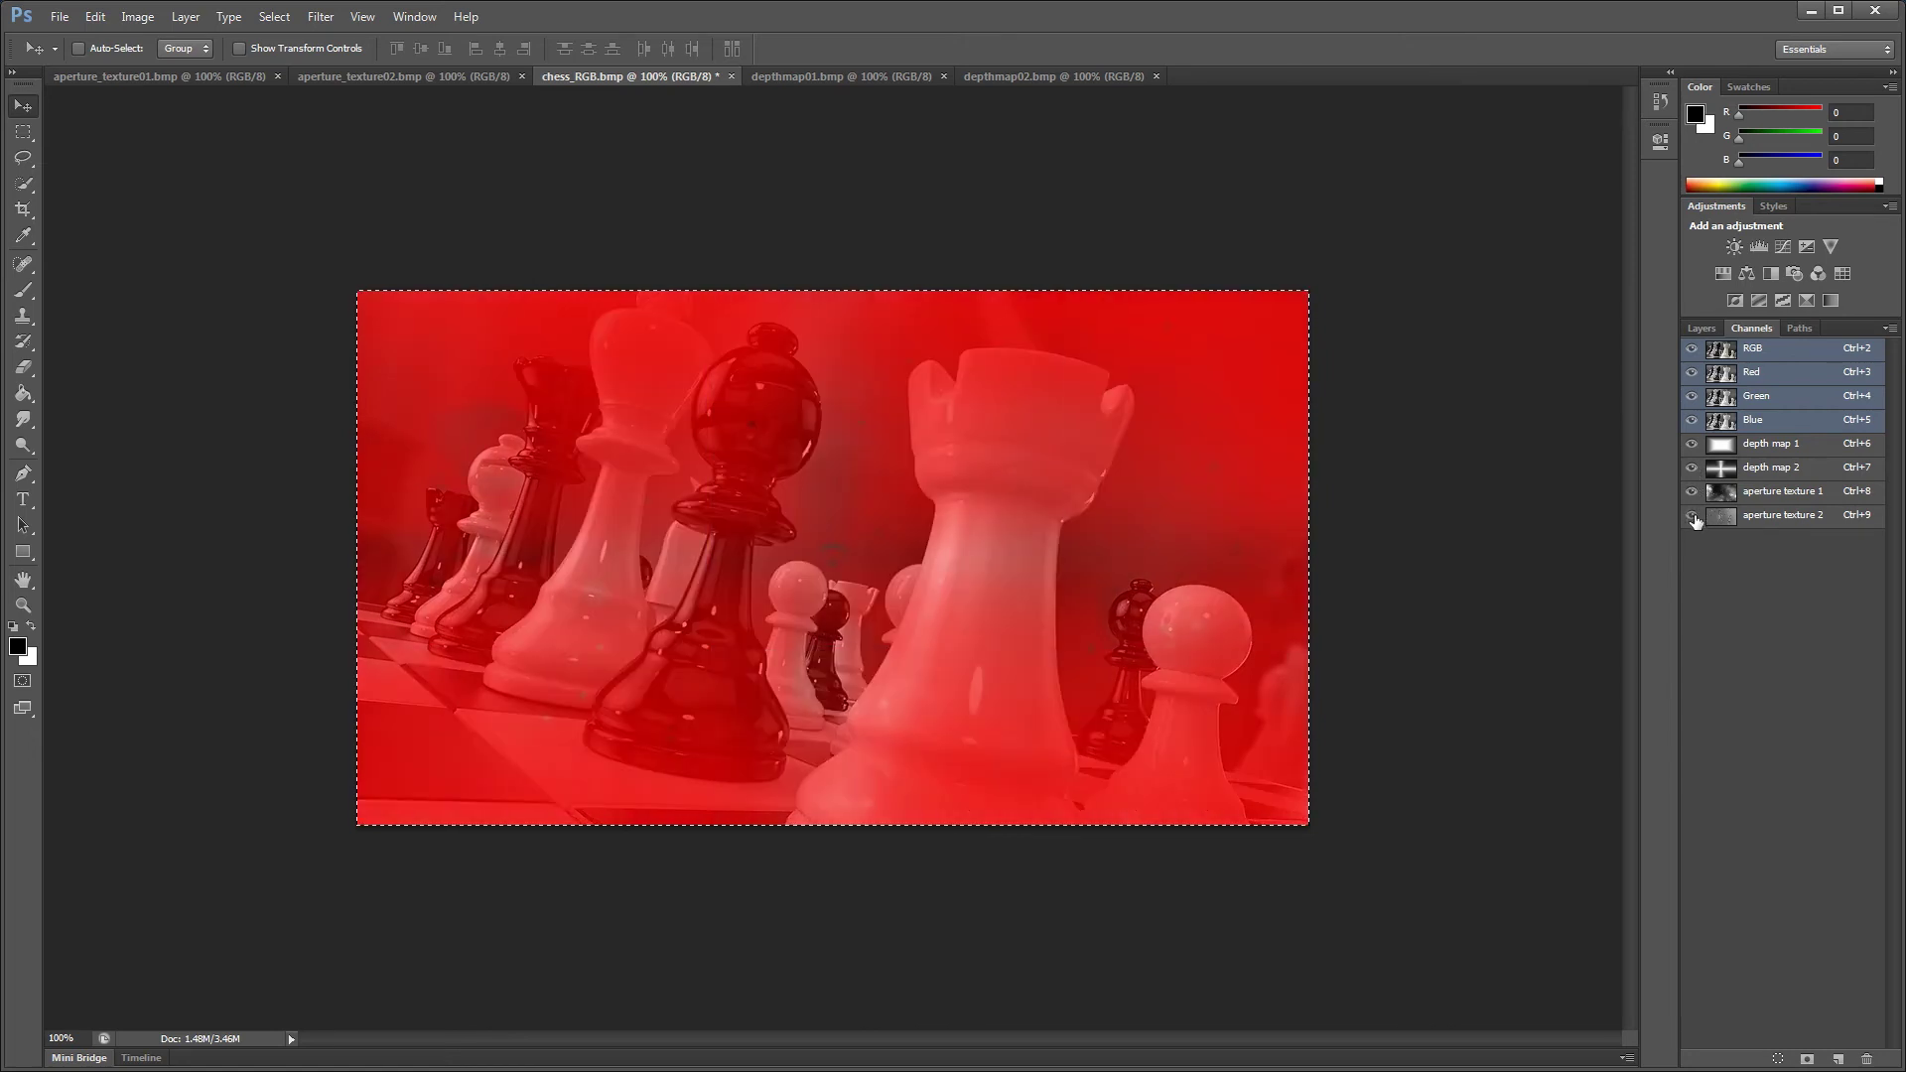
# Add depth map 1, depth map 2, aperture texture 1 and aperture texture 2 to the channel selection
pyautogui.keyDown('shift'); pyautogui.click(1774, 450); pyautogui.keyUp('shift')
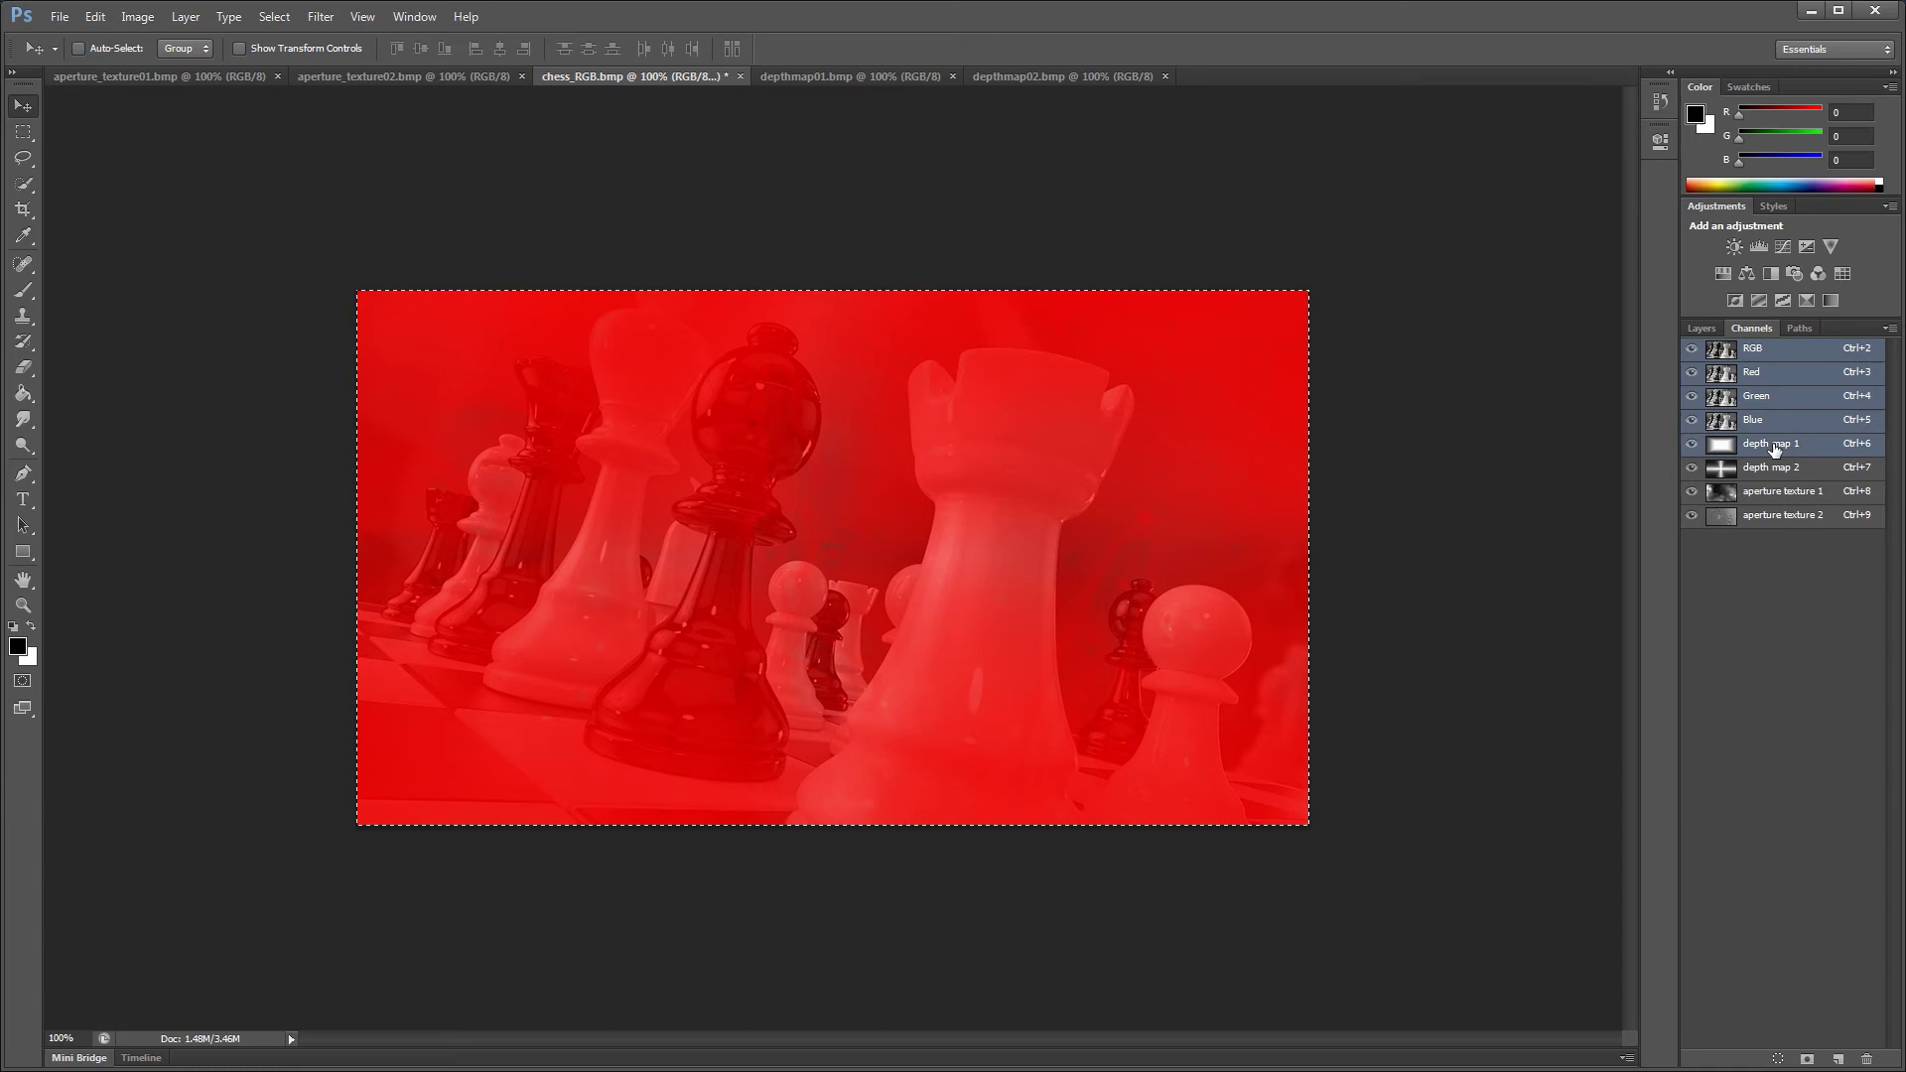
pyautogui.keyDown('shift'); pyautogui.click(1776, 474); pyautogui.keyUp('shift')
pyautogui.keyDown('shift'); pyautogui.click(1776, 495); pyautogui.keyUp('shift')
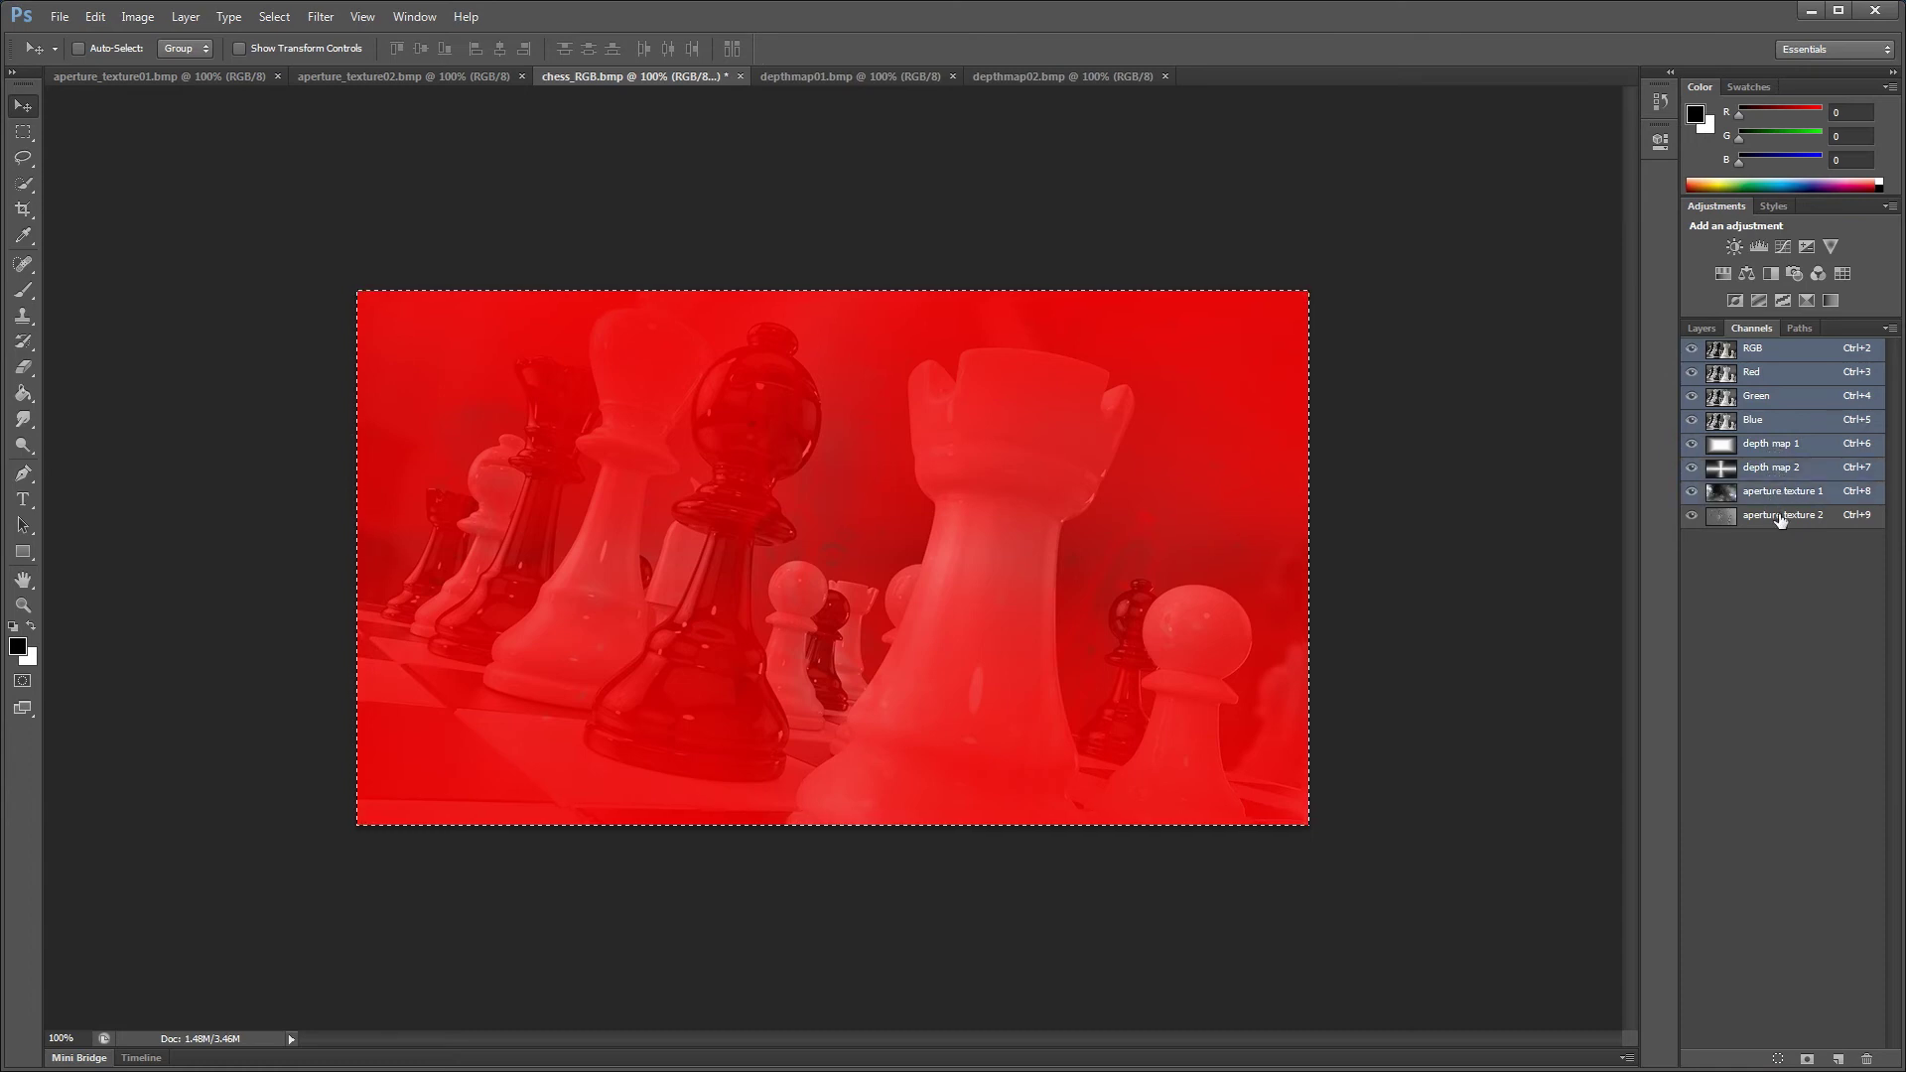
pyautogui.keyDown('shift'); pyautogui.click(1780, 518); pyautogui.keyUp('shift')
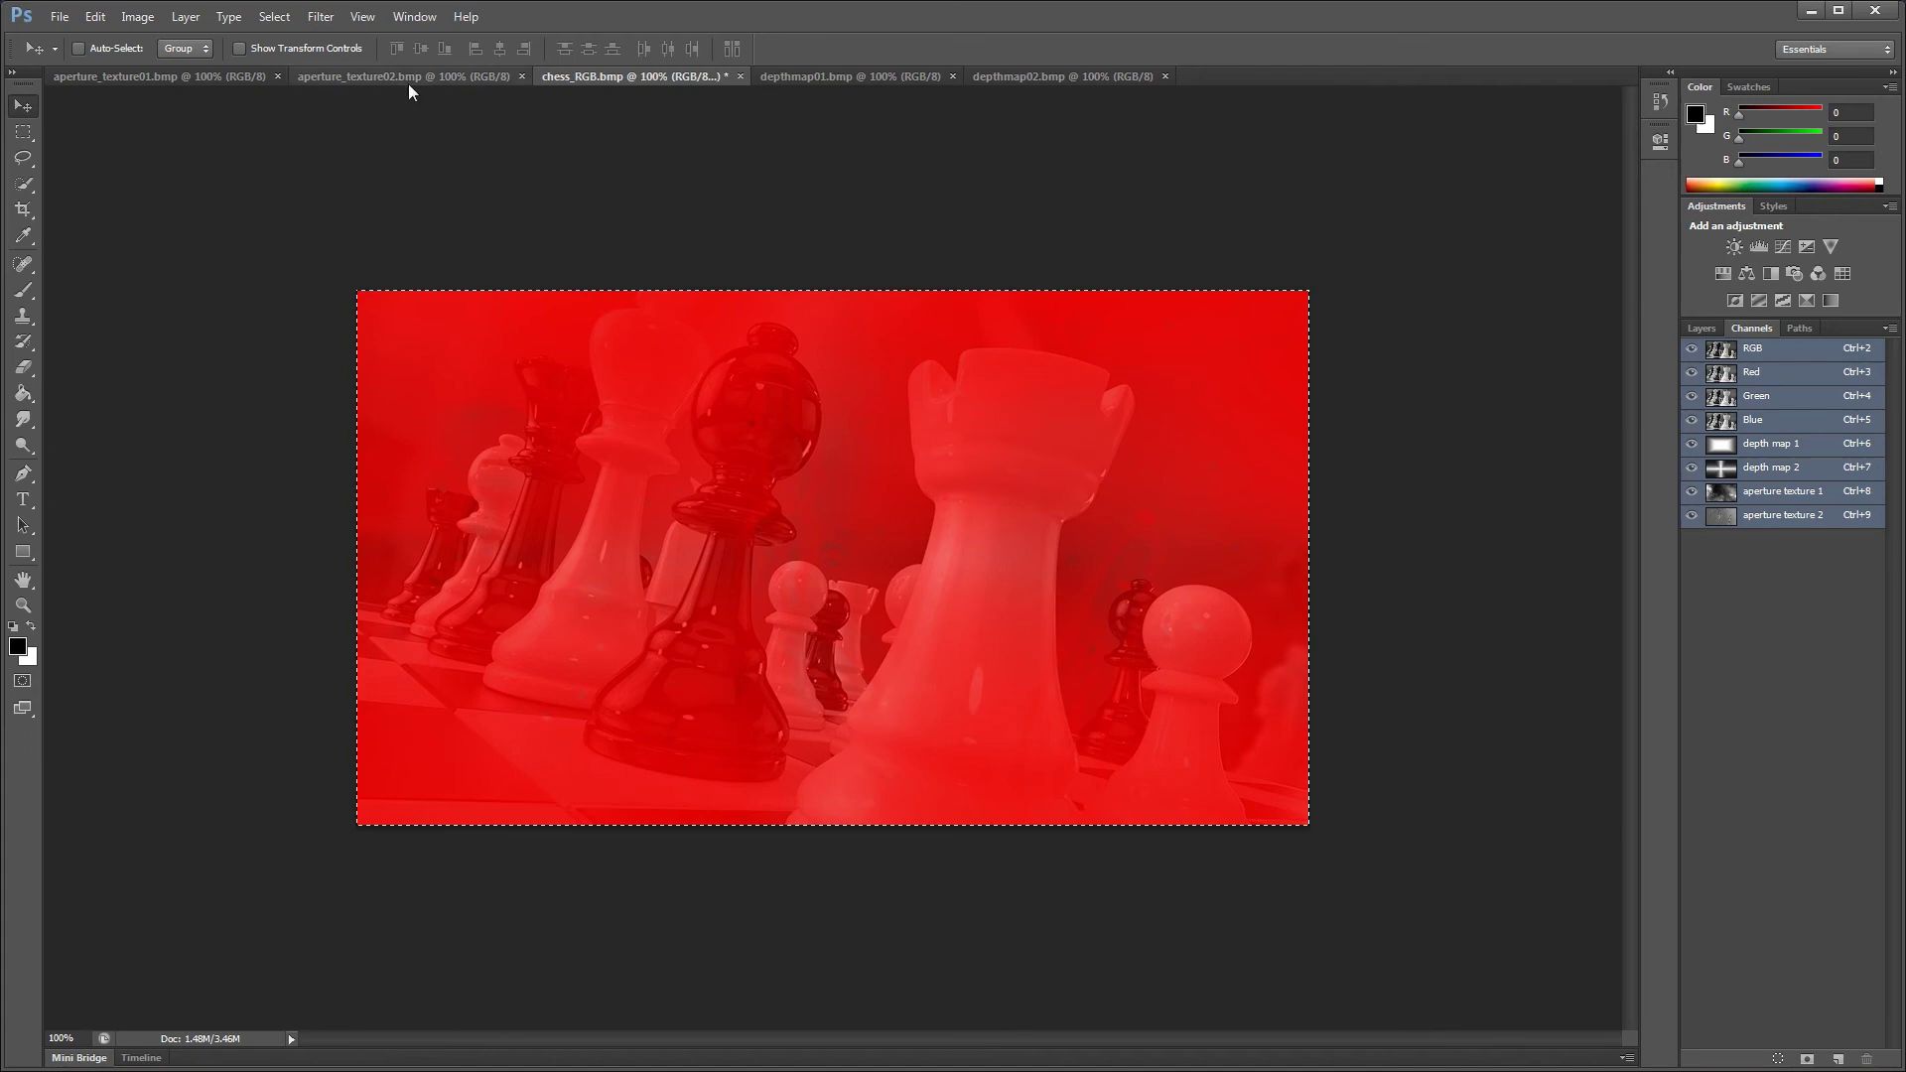
# Launch the Depth Of Field Generator PRO filter
pyautogui.click(321, 17)
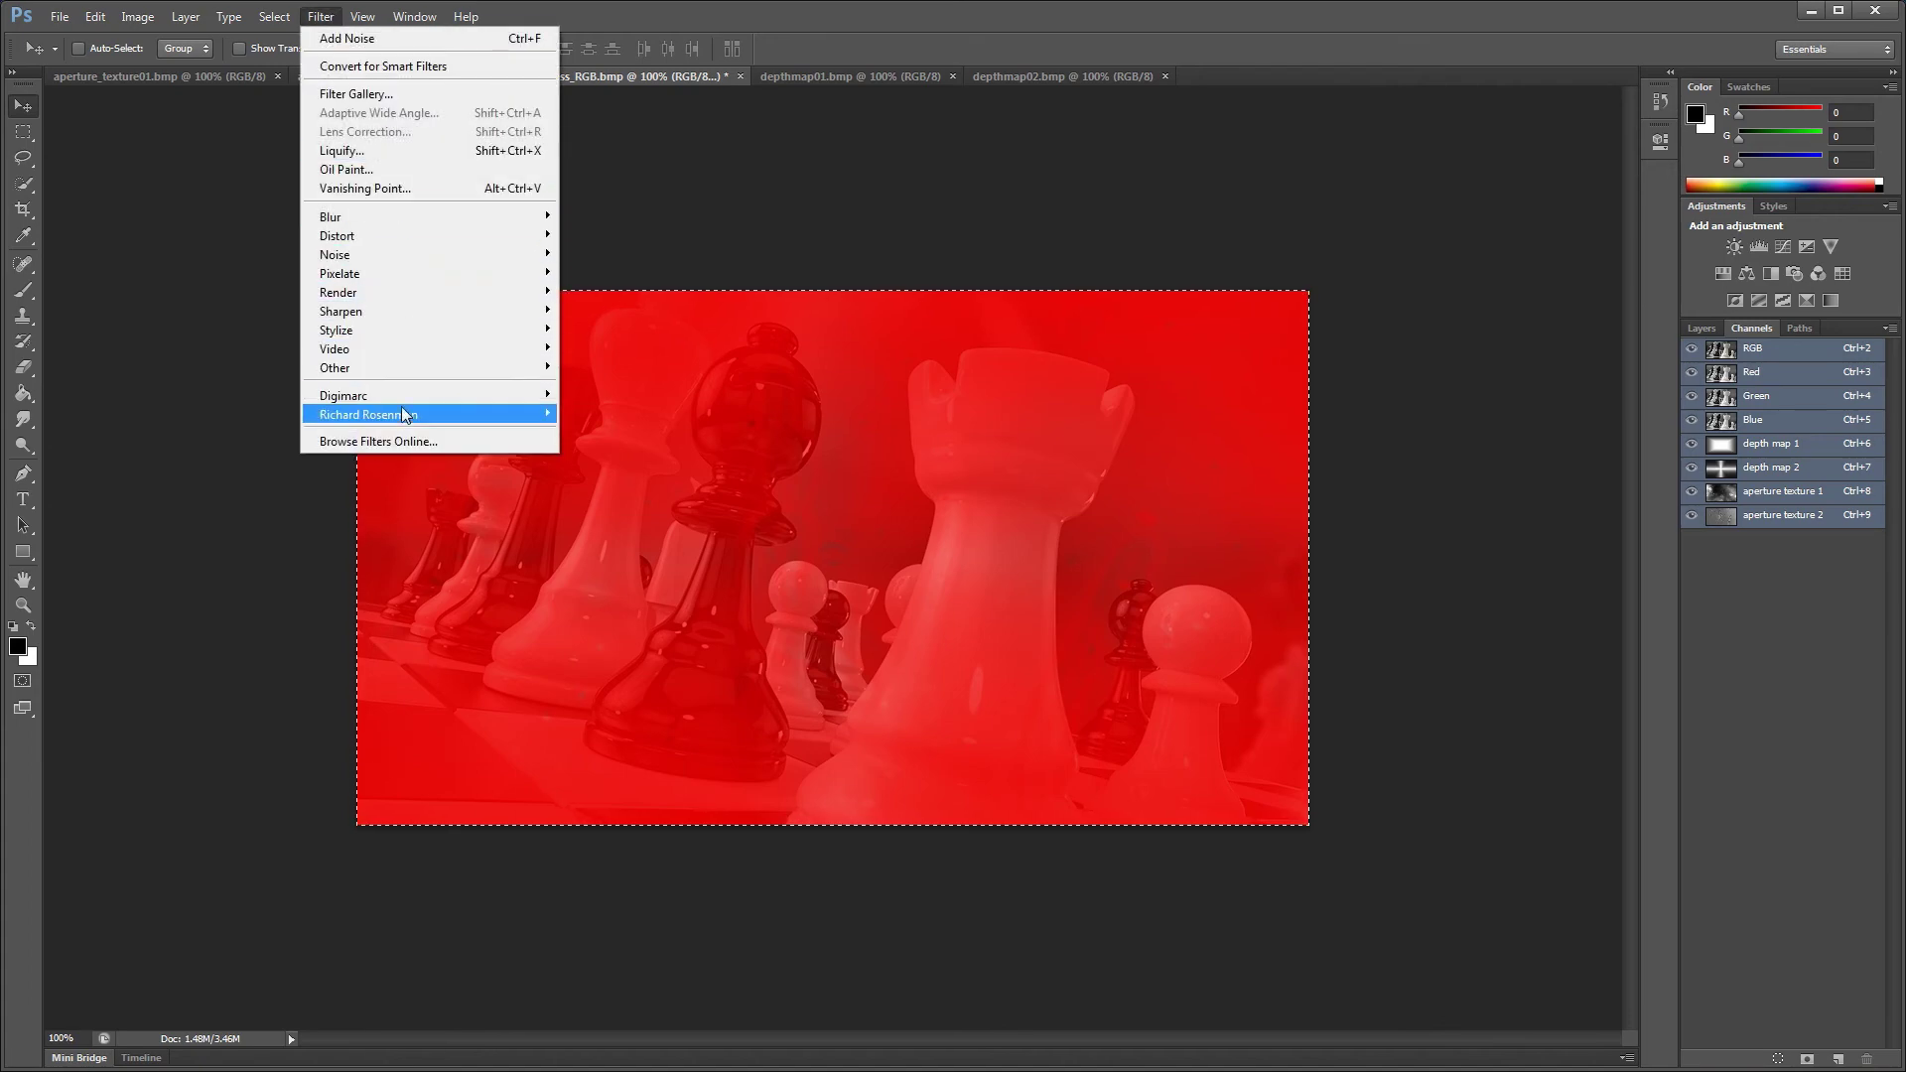
pyautogui.moveTo(401, 409)
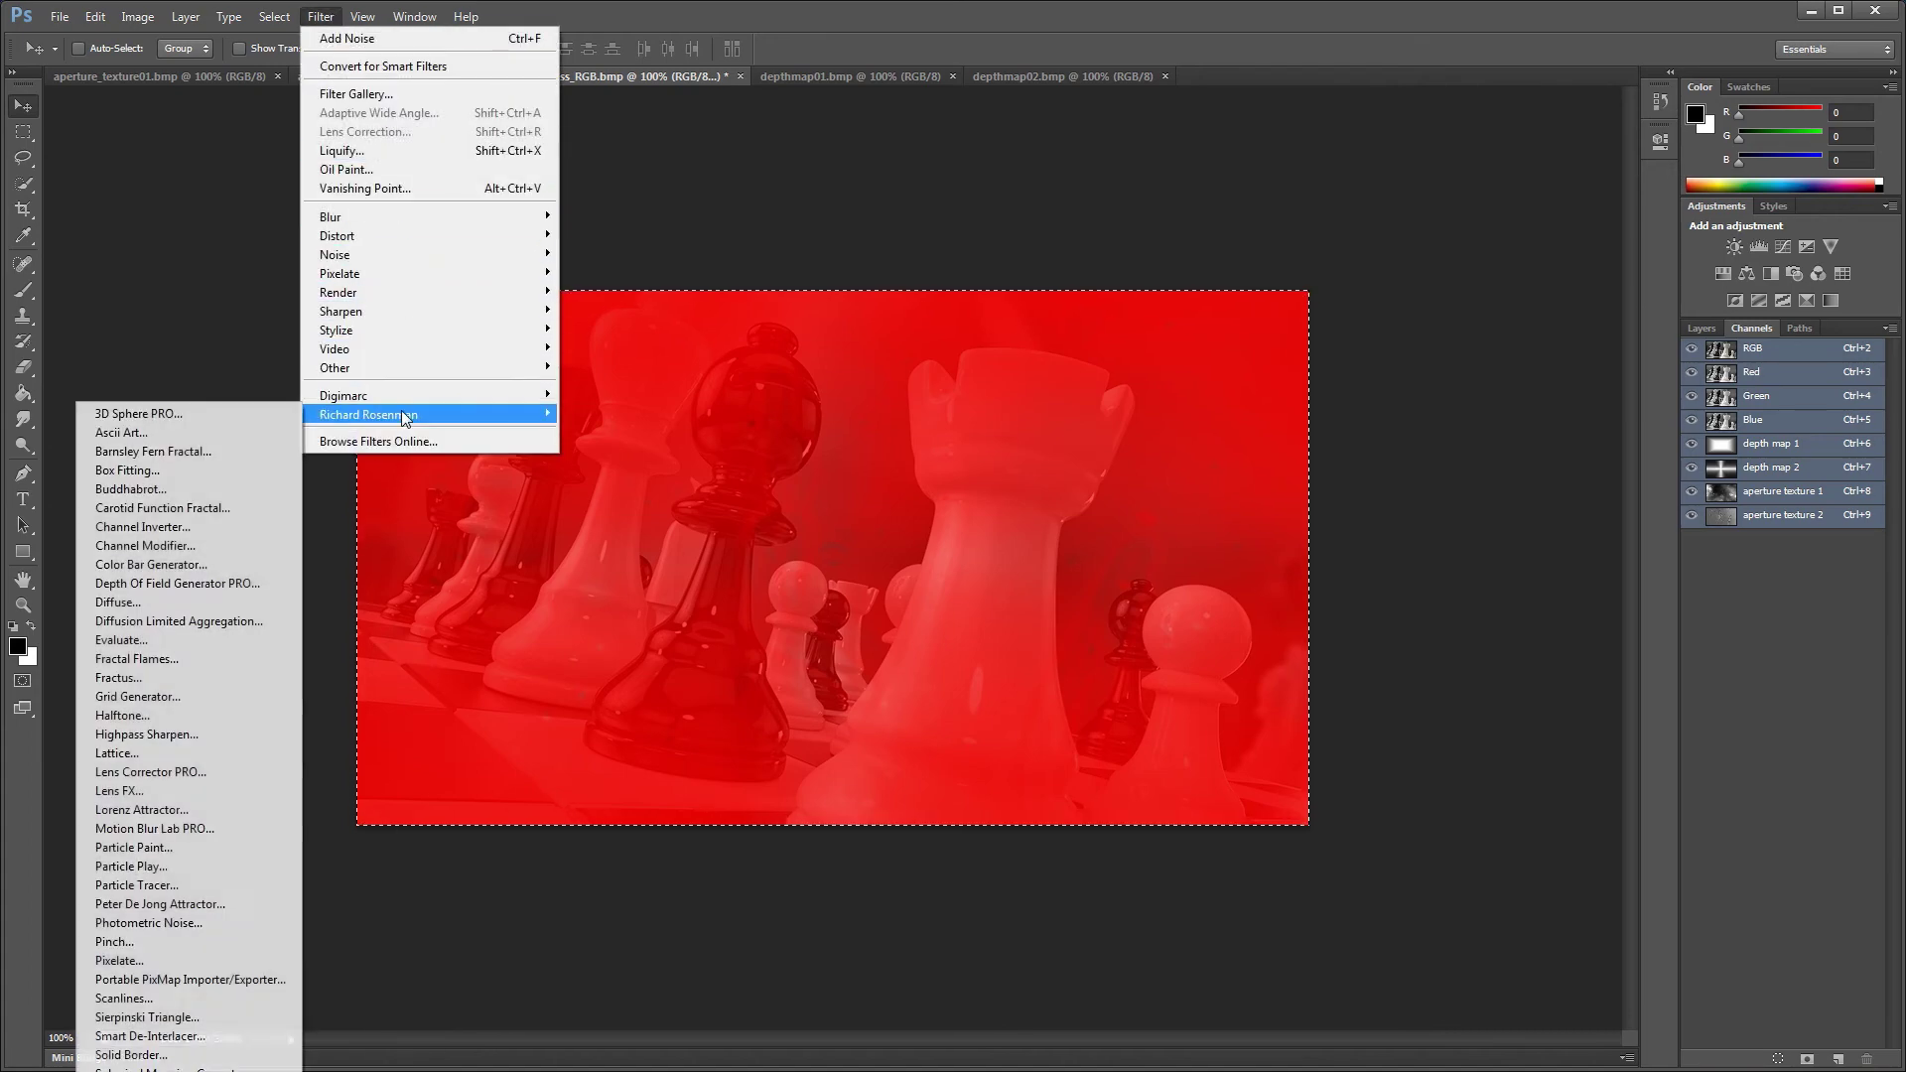
pyautogui.click(193, 580)
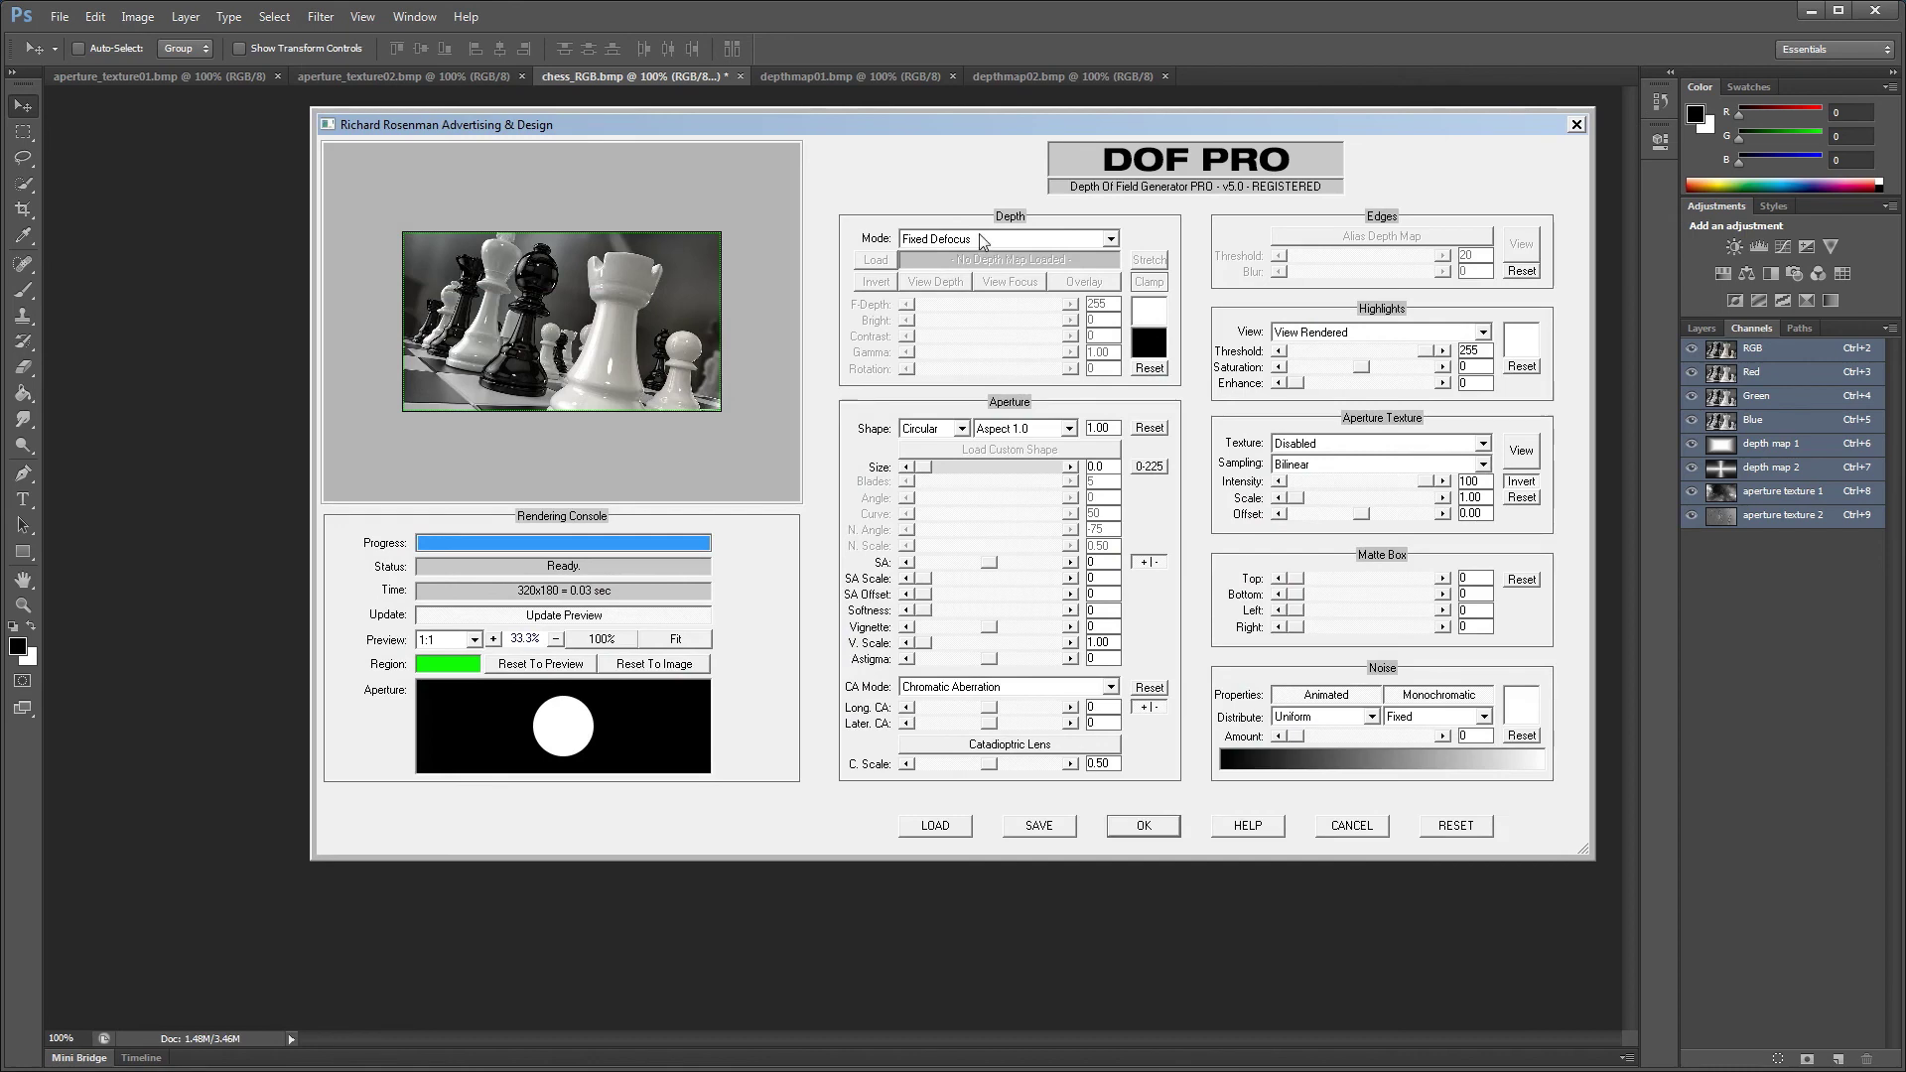
# Set the depth mode to Image Channel 2, after trying Channel 1, and show the chess preview again
pyautogui.click(982, 240)
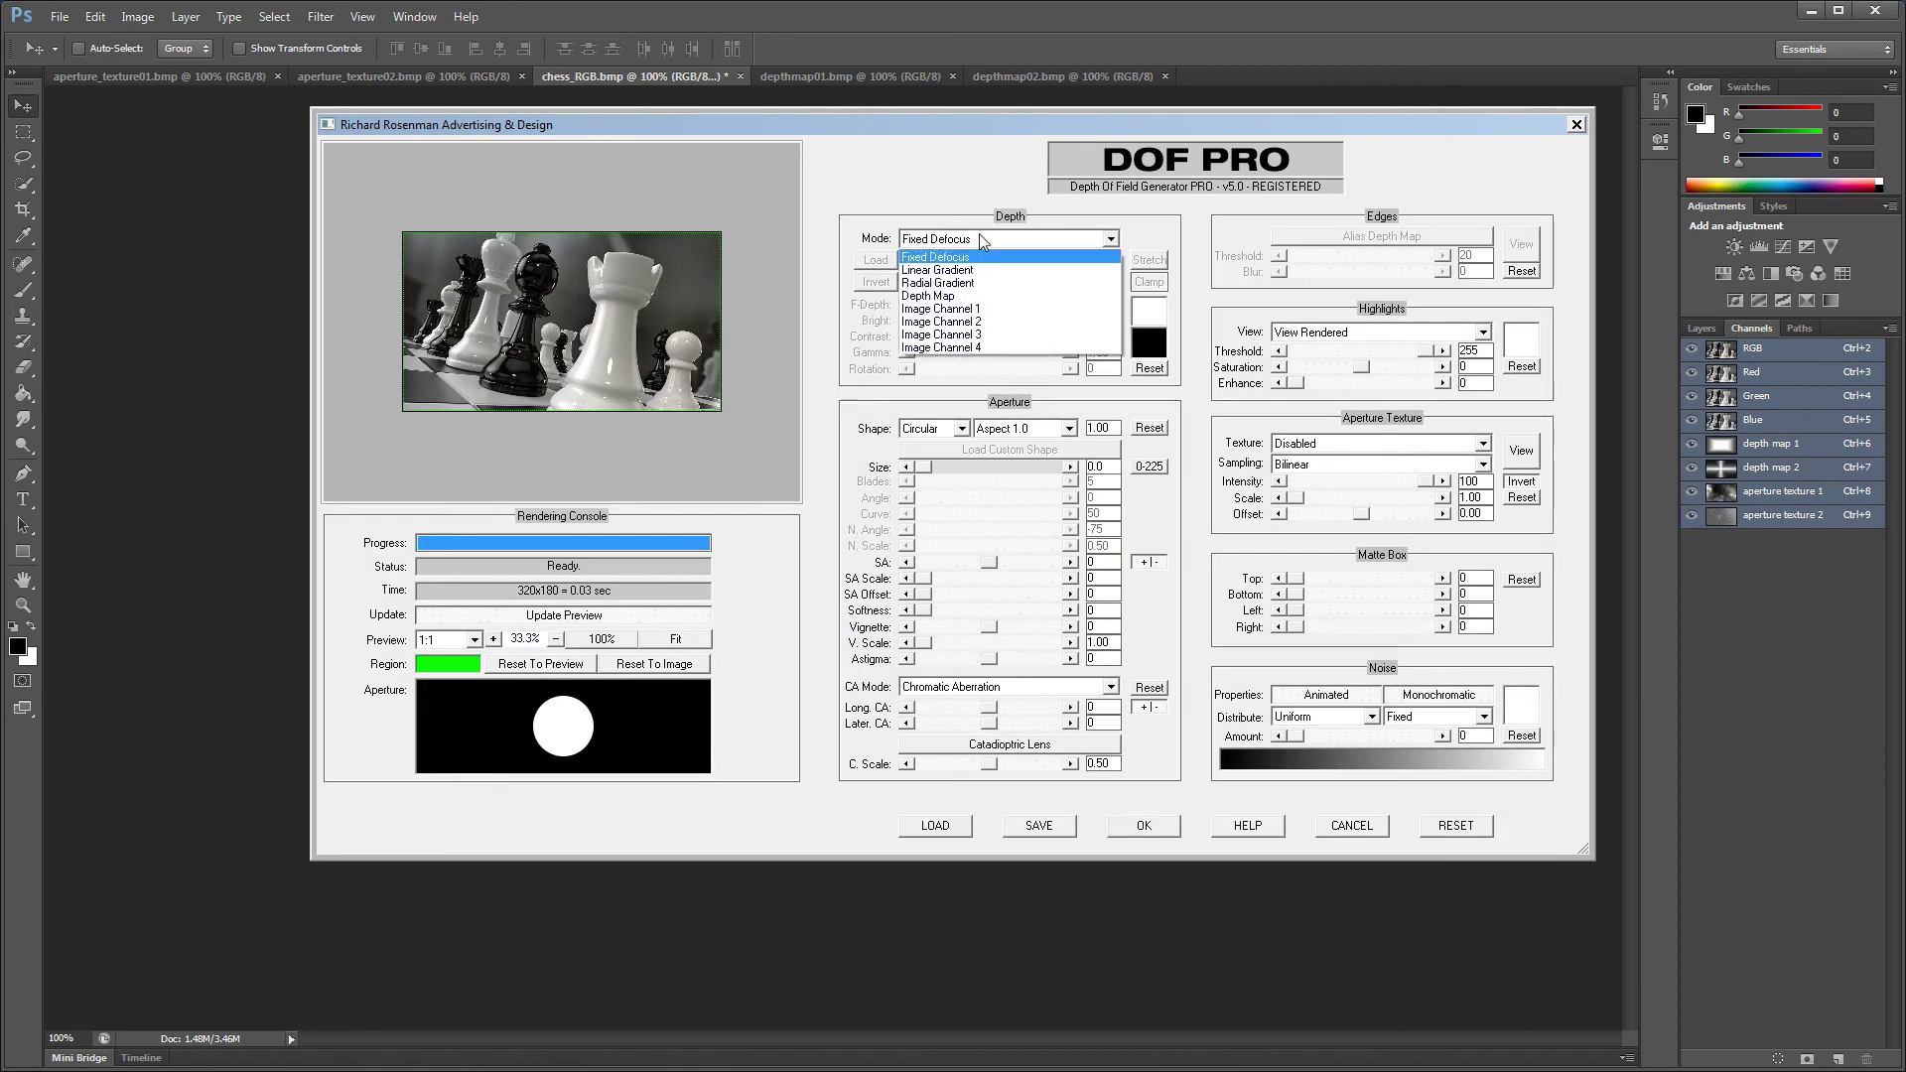
pyautogui.click(978, 310)
pyautogui.click(963, 244)
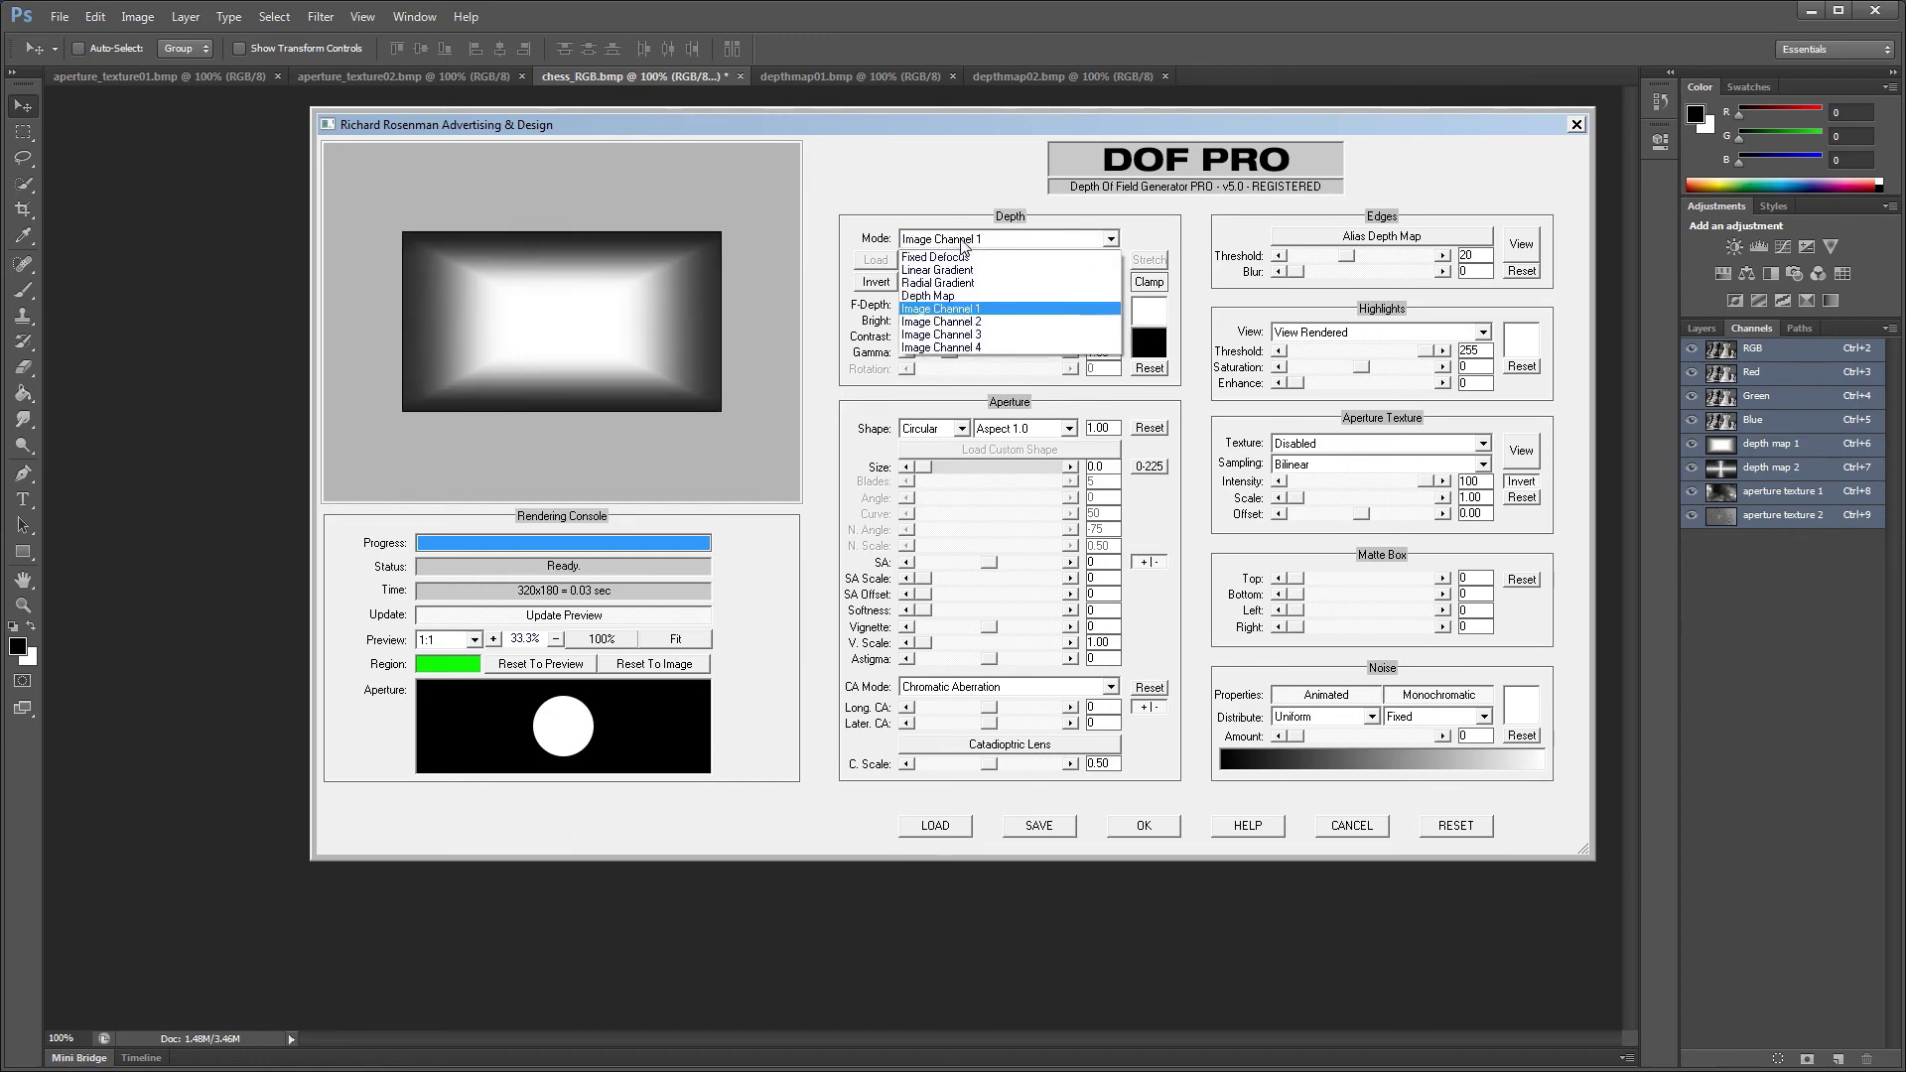
pyautogui.click(961, 321)
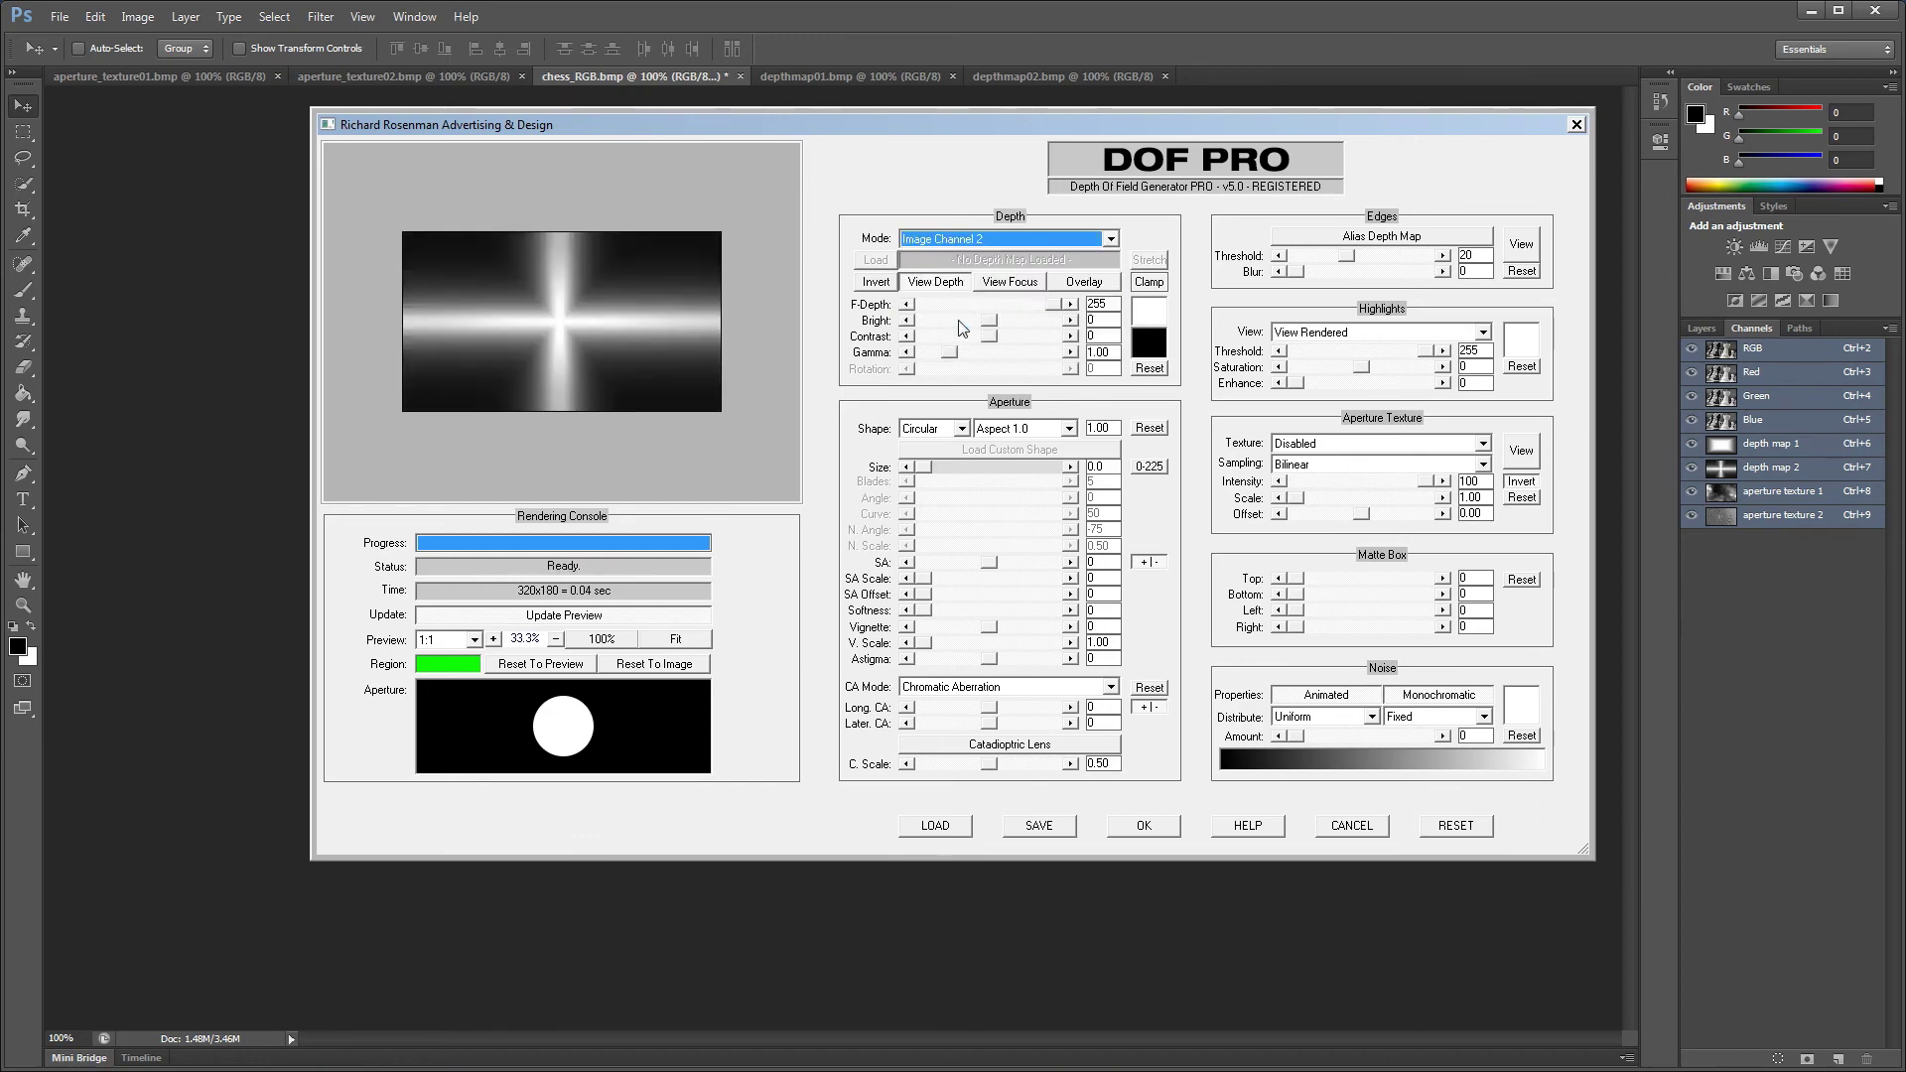
pyautogui.click(951, 284)
# Raise the aperture size to 10.3 and try Image Channel 3 as the aperture texture
pyautogui.moveTo(926, 466); pyautogui.dragTo(958, 471)
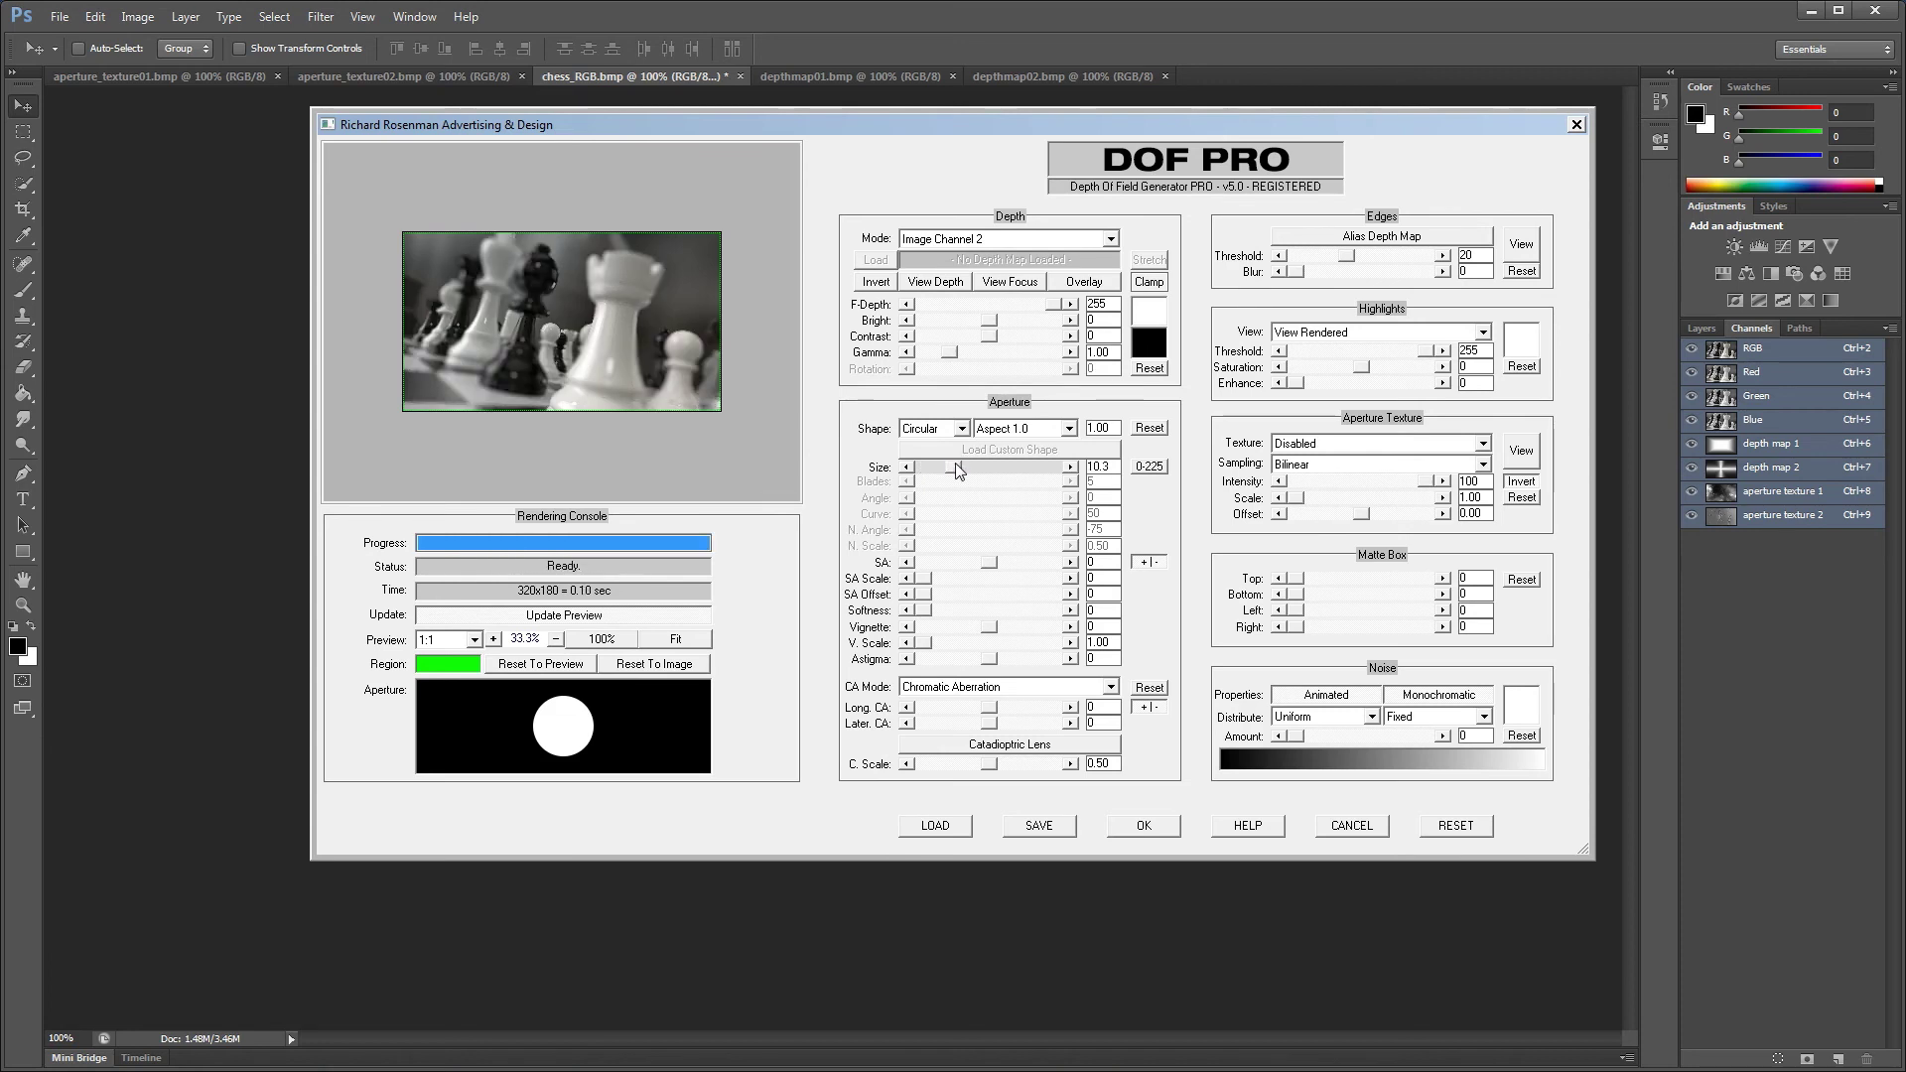
pyautogui.click(1315, 443)
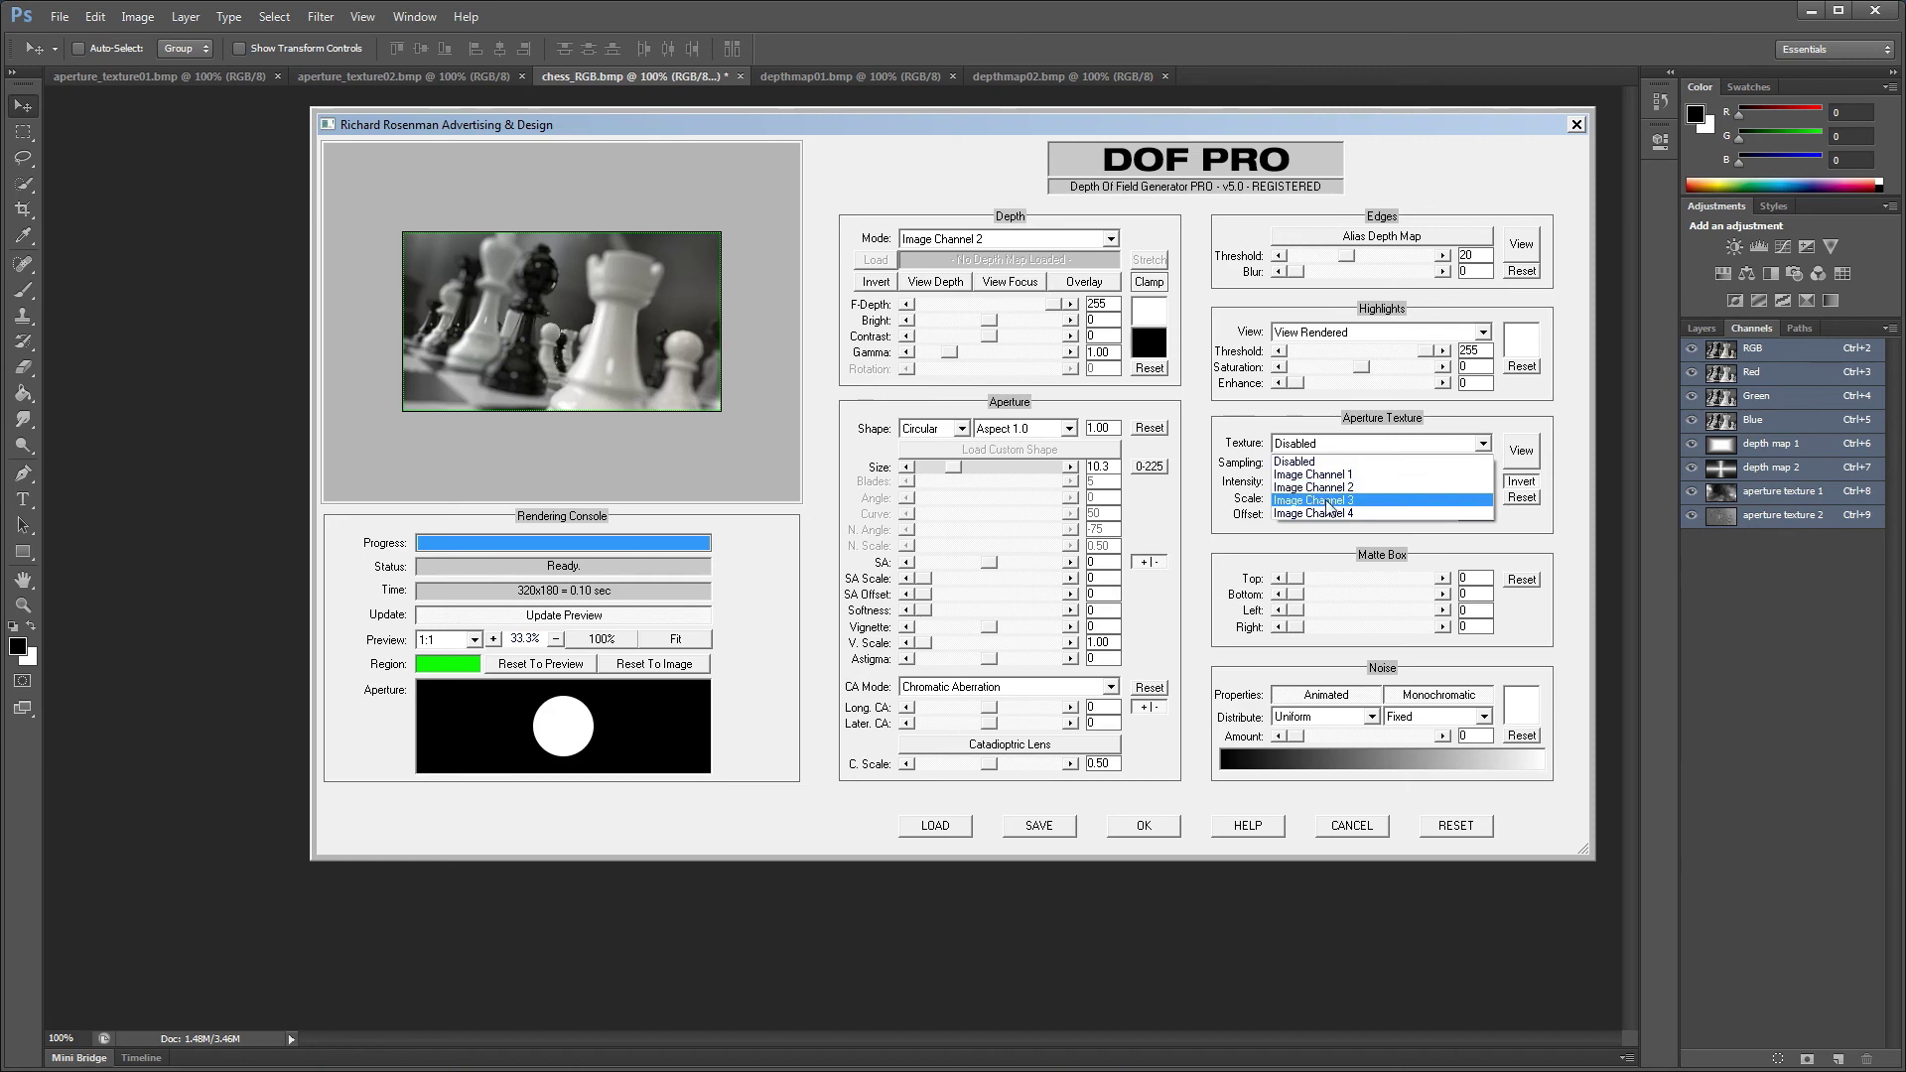
pyautogui.click(1329, 502)
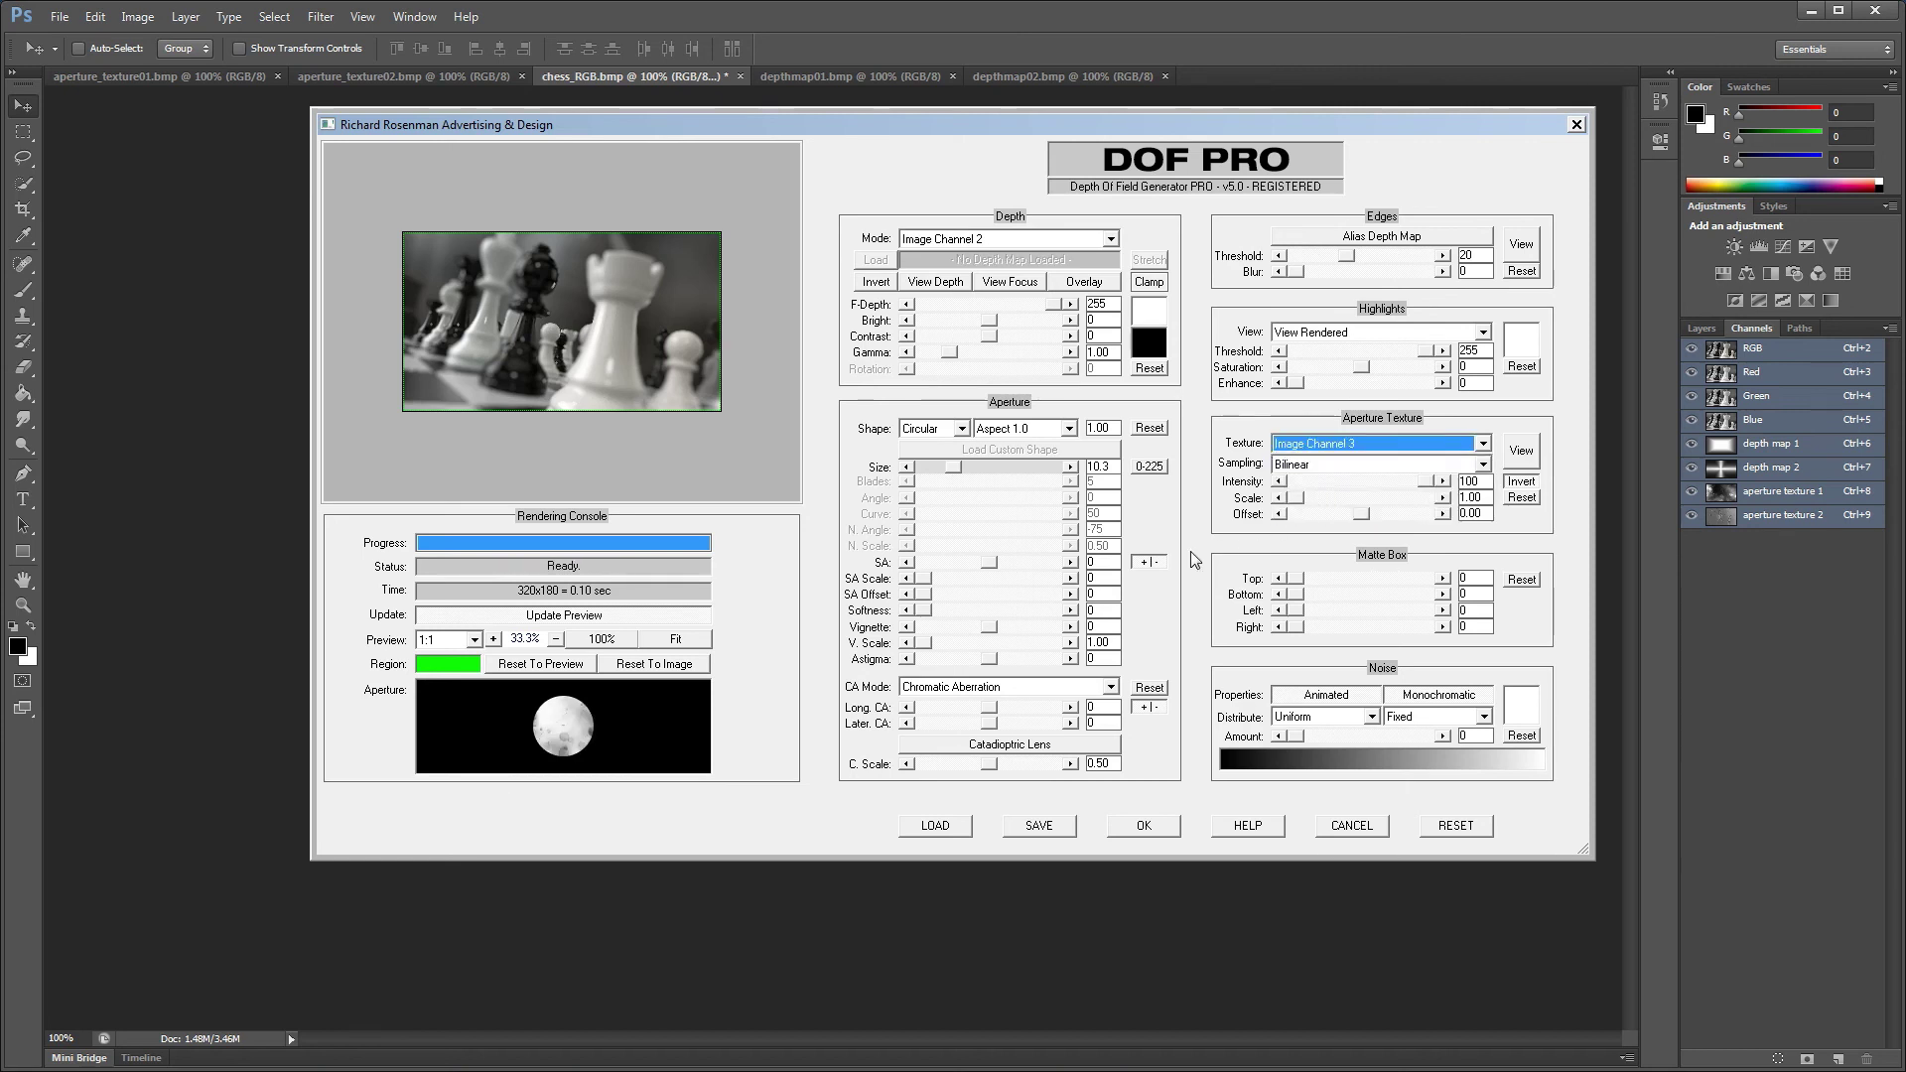
pyautogui.click(1356, 443)
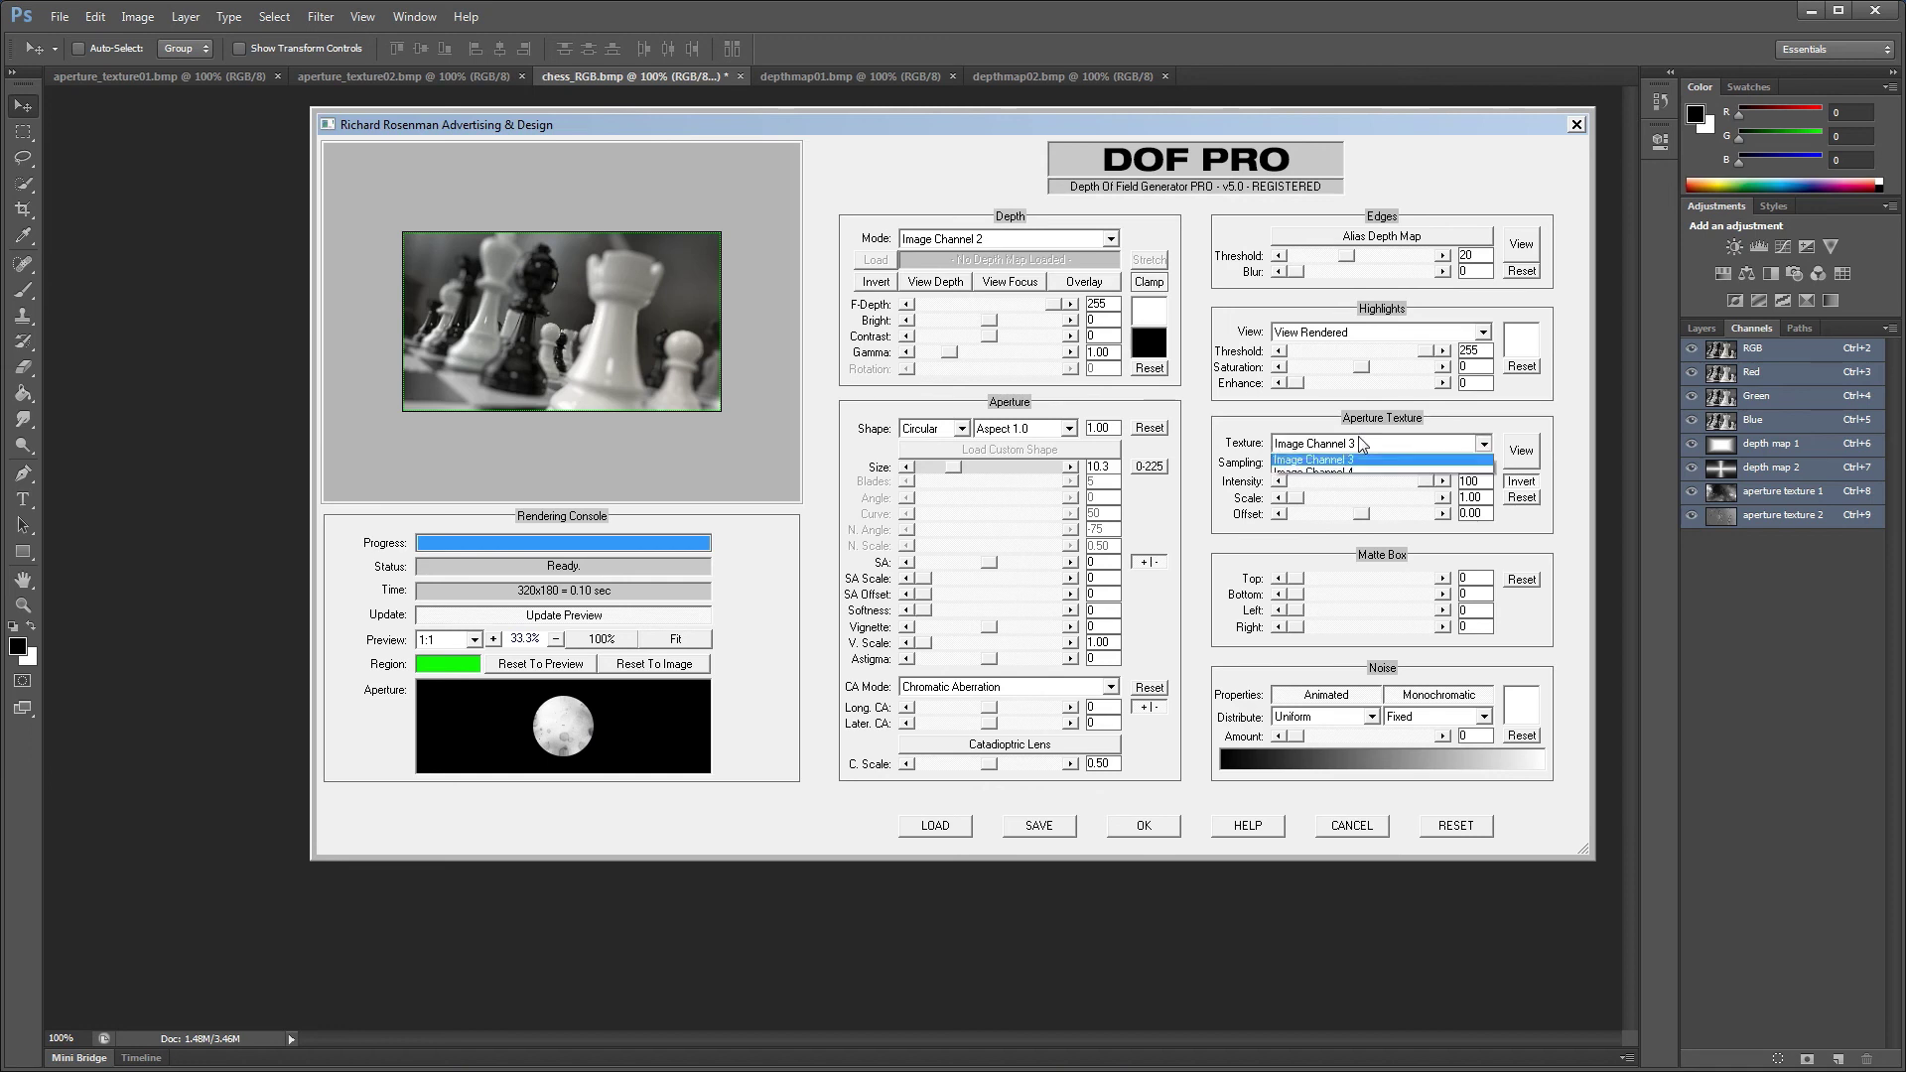
pyautogui.click(1356, 515)
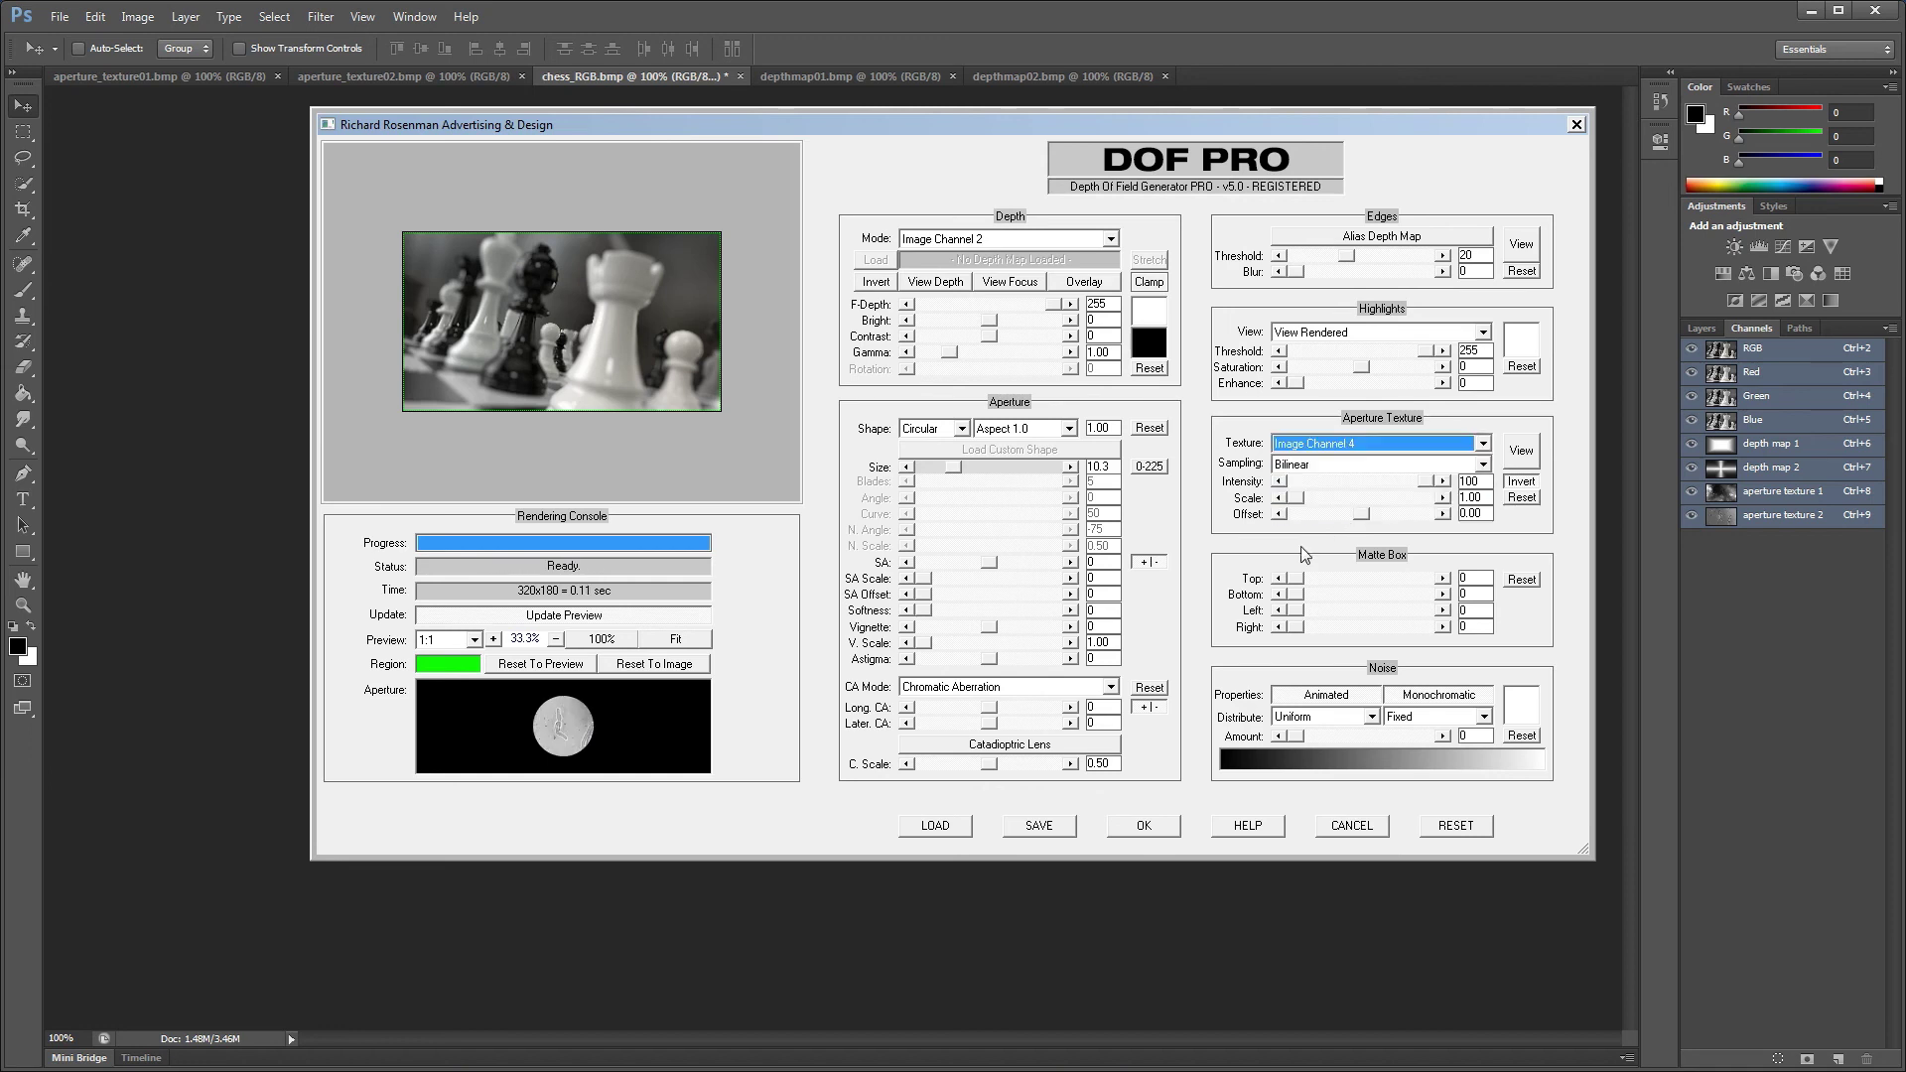